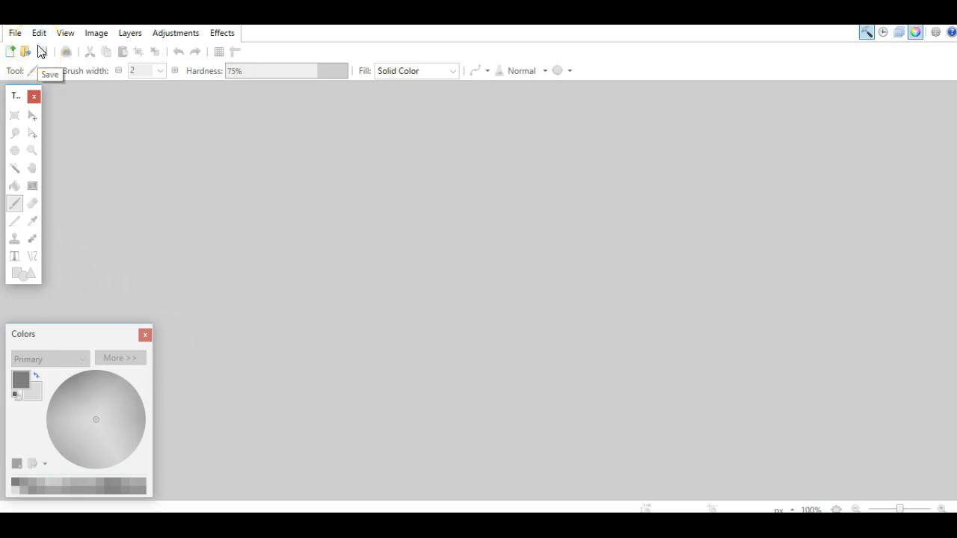
Step: Open the bluechev image from the chevron paper folder
click(14, 33)
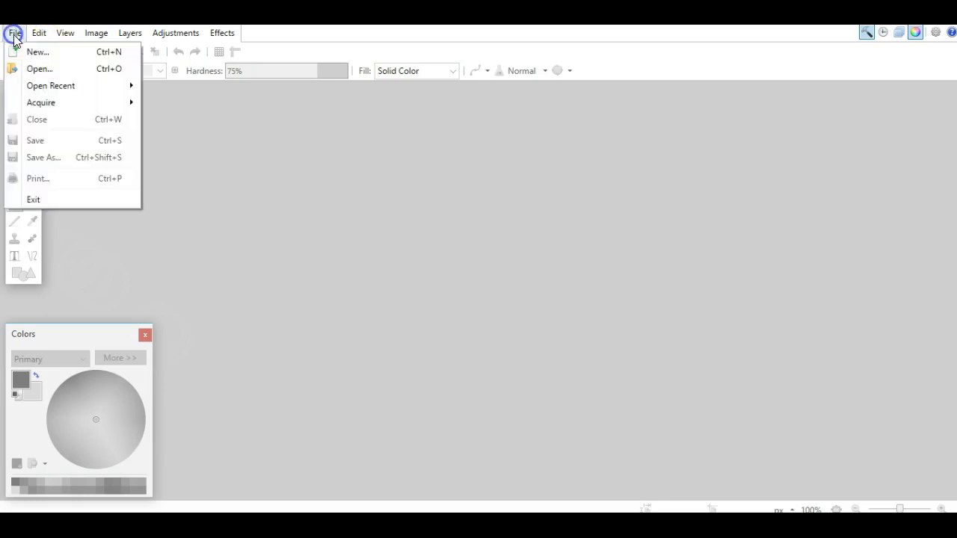
click(48, 70)
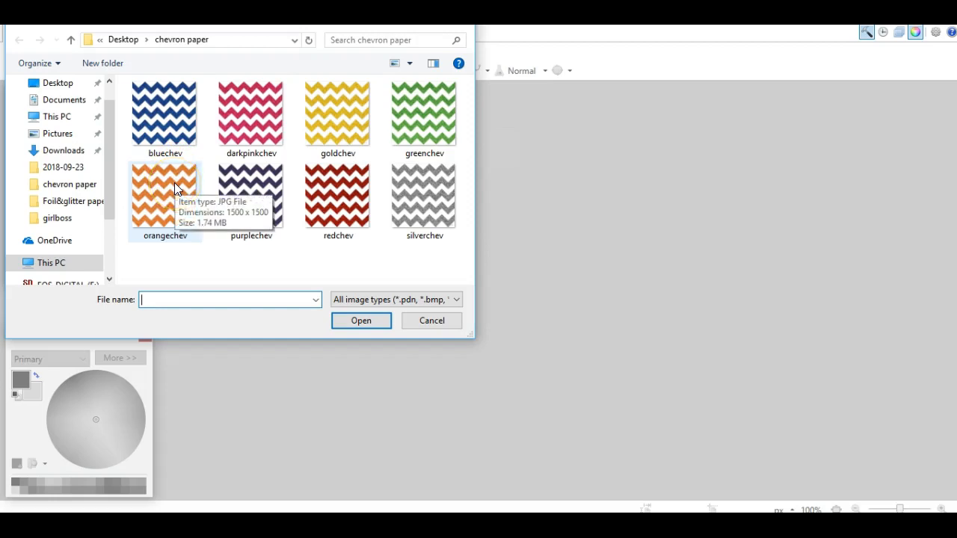
double_click(166, 122)
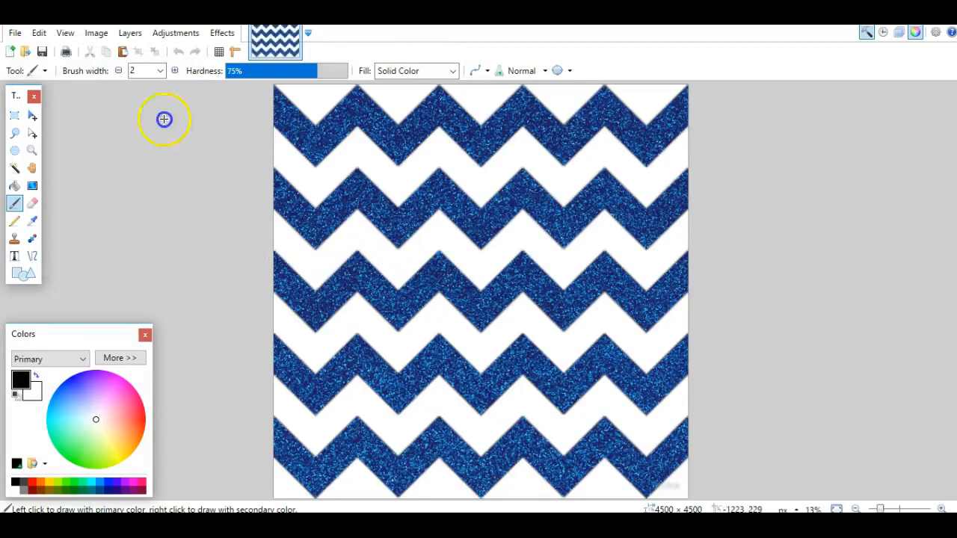
Step: Check the chevron image's pixel dimensions, resolution and print size in the Resize settings, then cancel without resizing
click(95, 35)
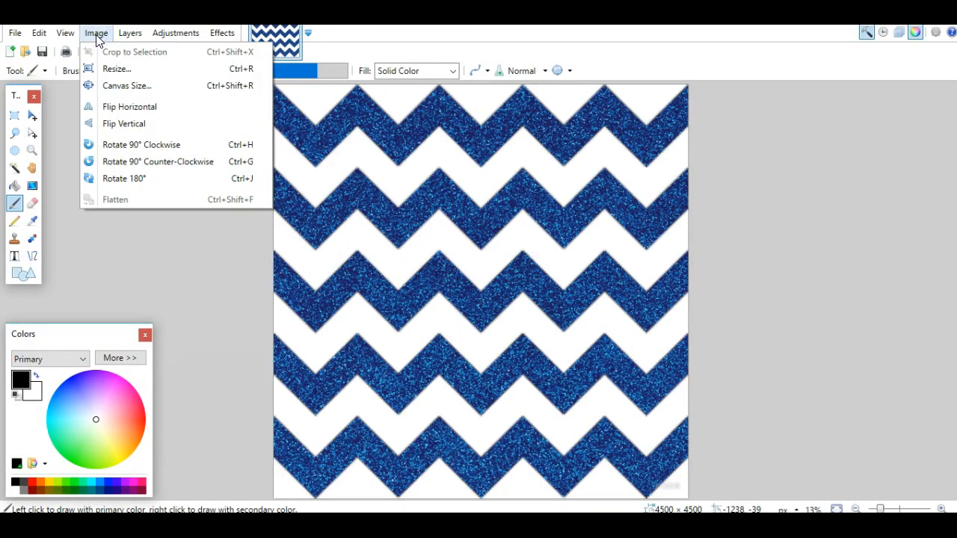
click(119, 70)
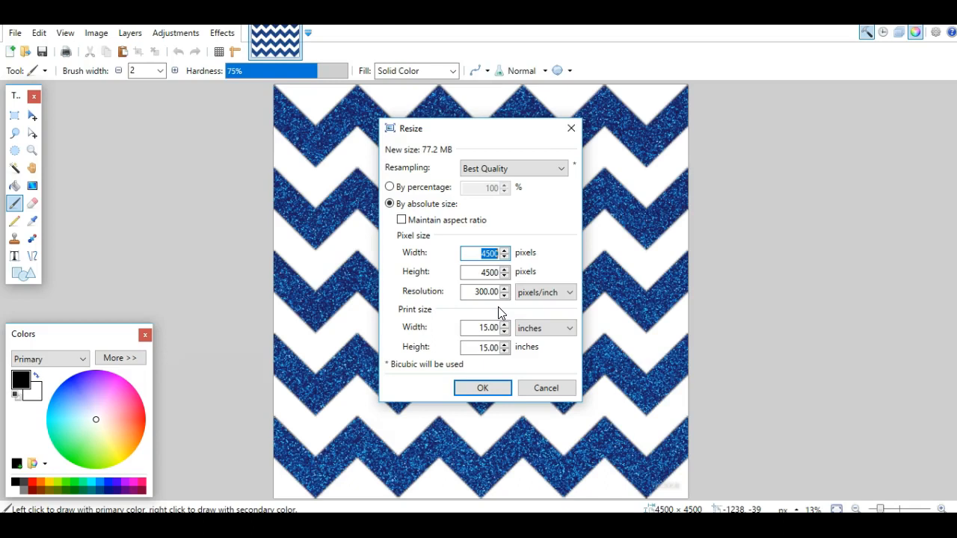
click(552, 388)
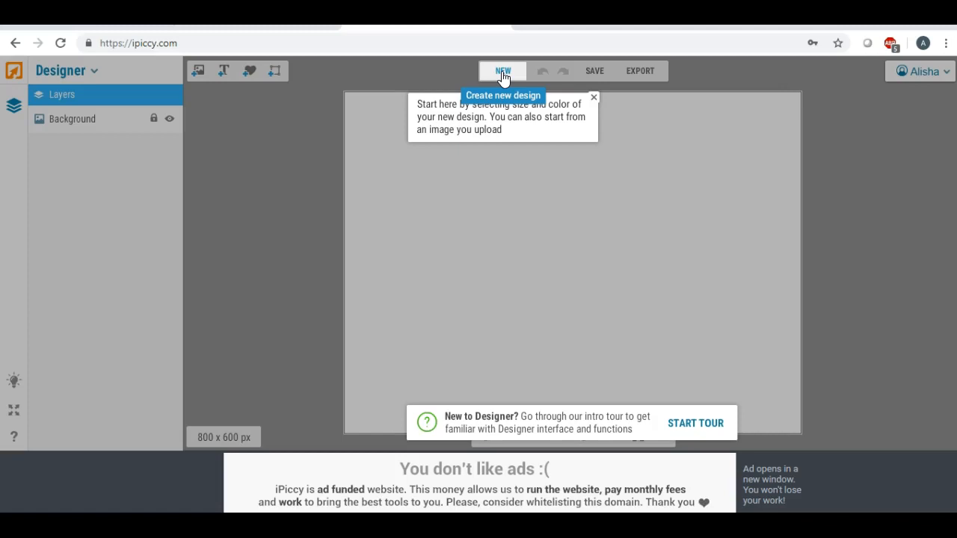
Step: In iPiccy Designer, create a new white custom-size design 1000 px wide and 800 px high
click(502, 72)
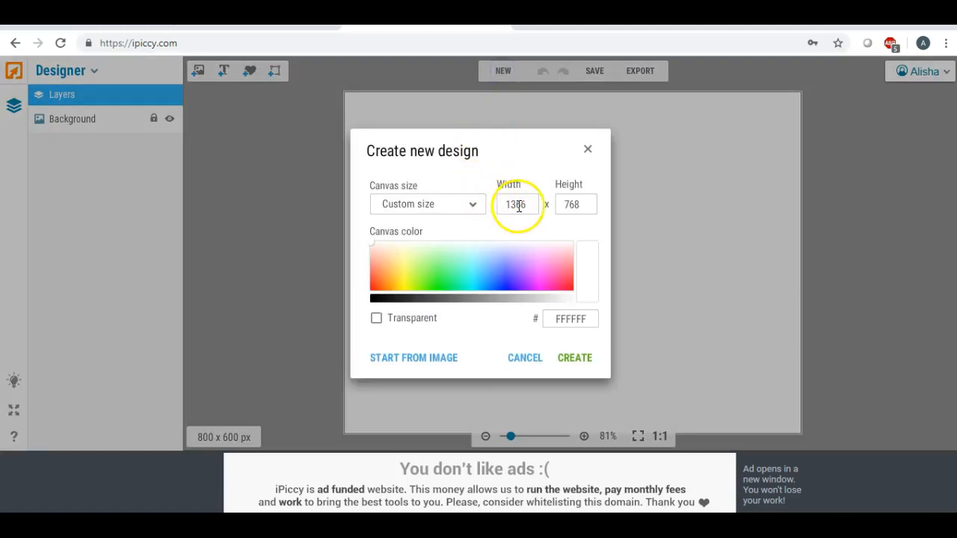
drag(519, 206, 474, 203)
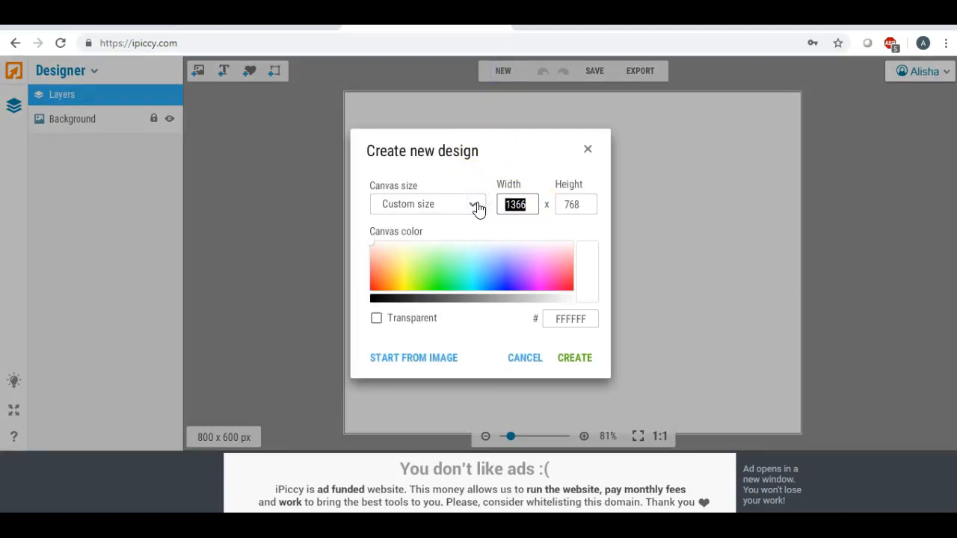
text(1000)
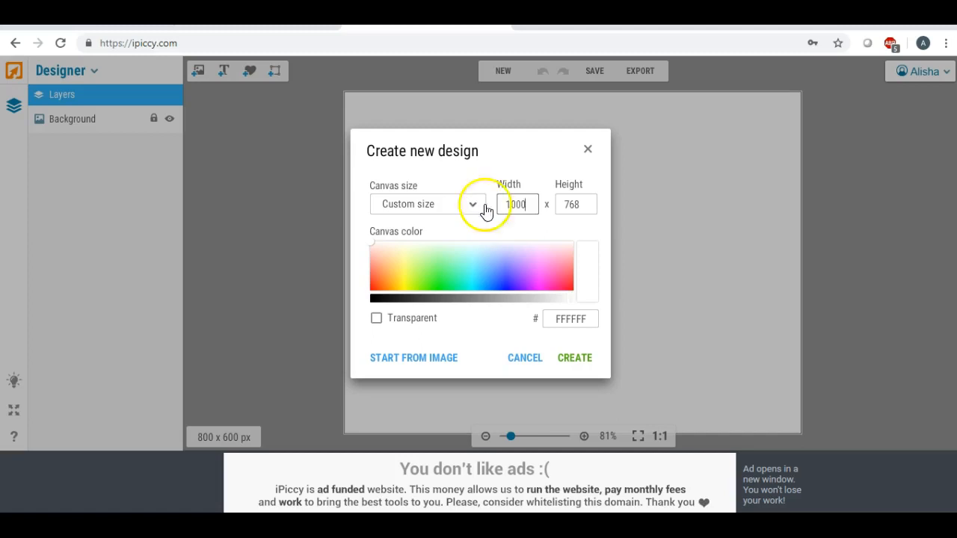
drag(584, 205, 531, 204)
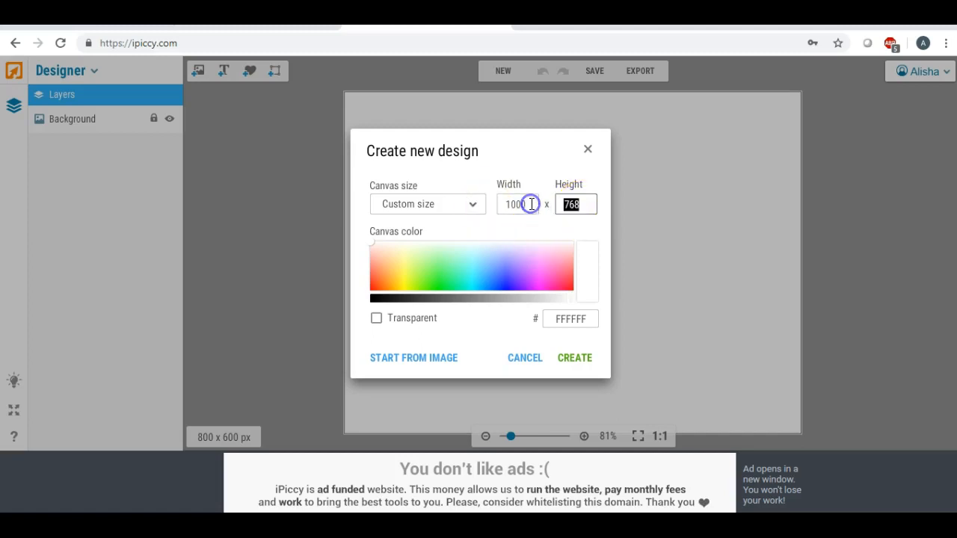
text(800)
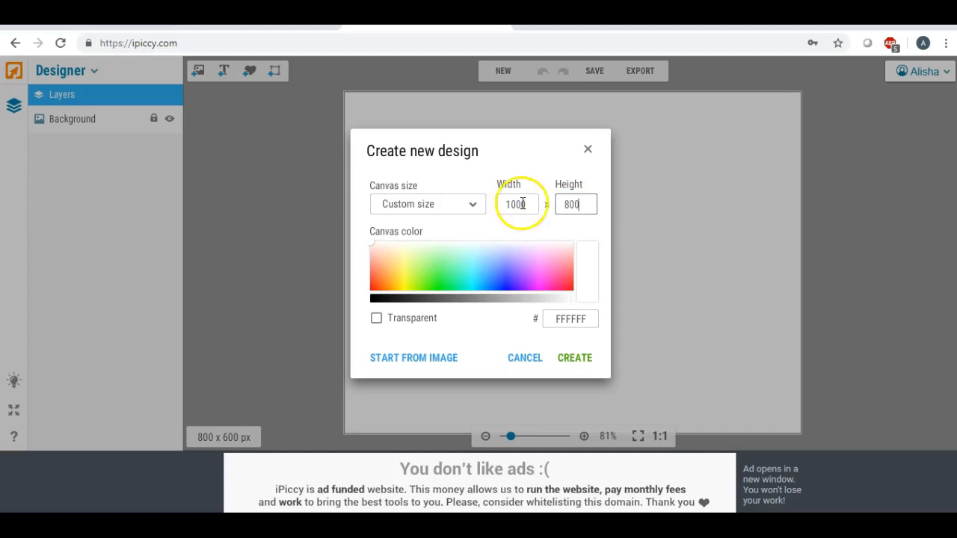
click(583, 361)
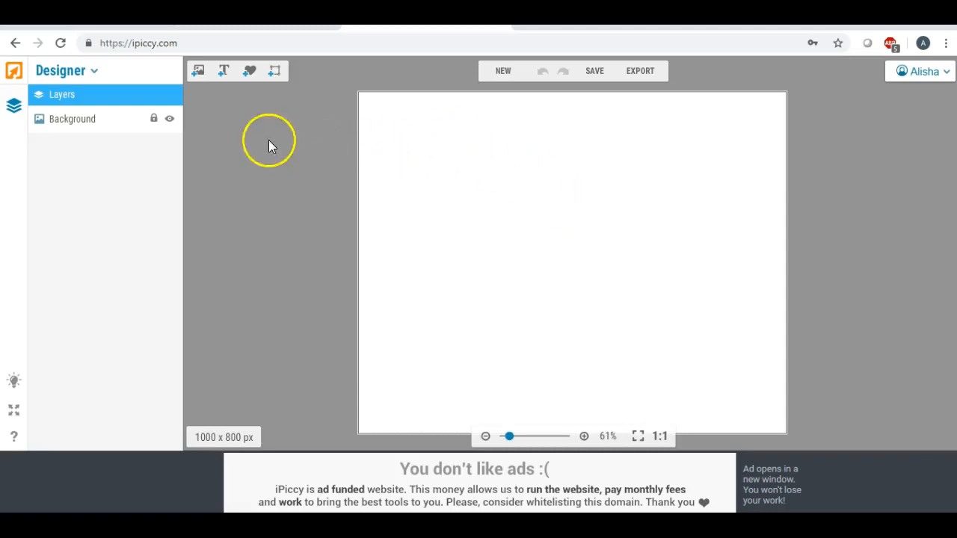
Step: Place the red, purple, pink and orange chevron images side by side, slightly overlapping, in a row along the canvas's upper edge
click(198, 70)
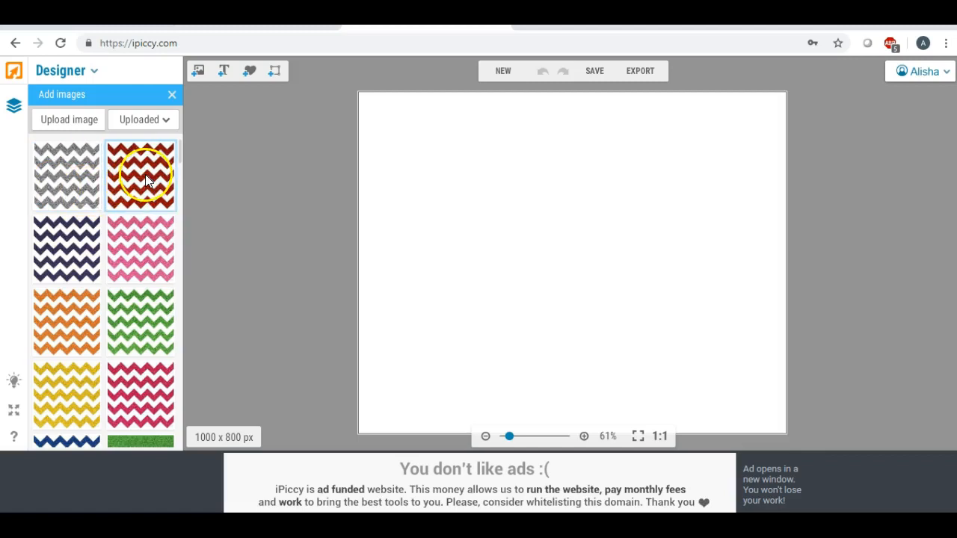
drag(145, 175, 426, 170)
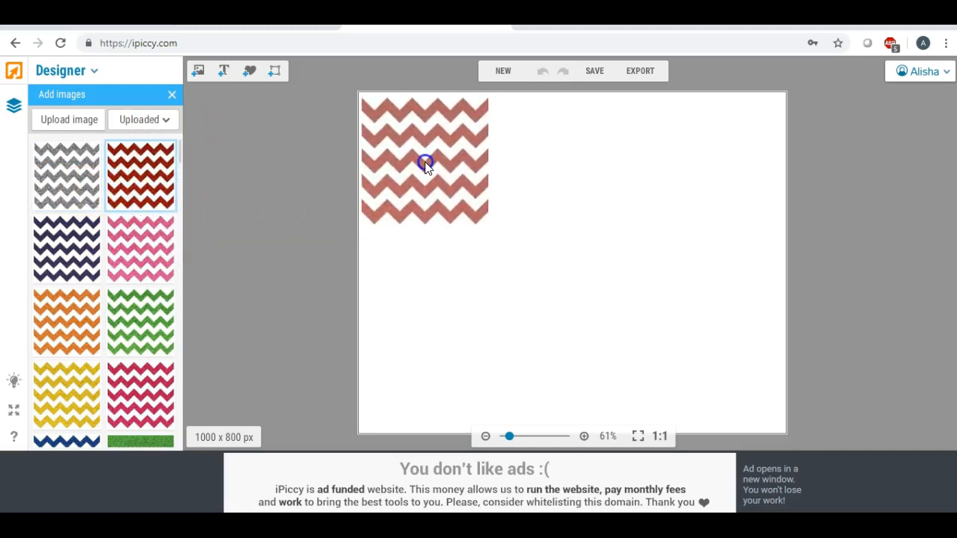
drag(67, 246, 524, 162)
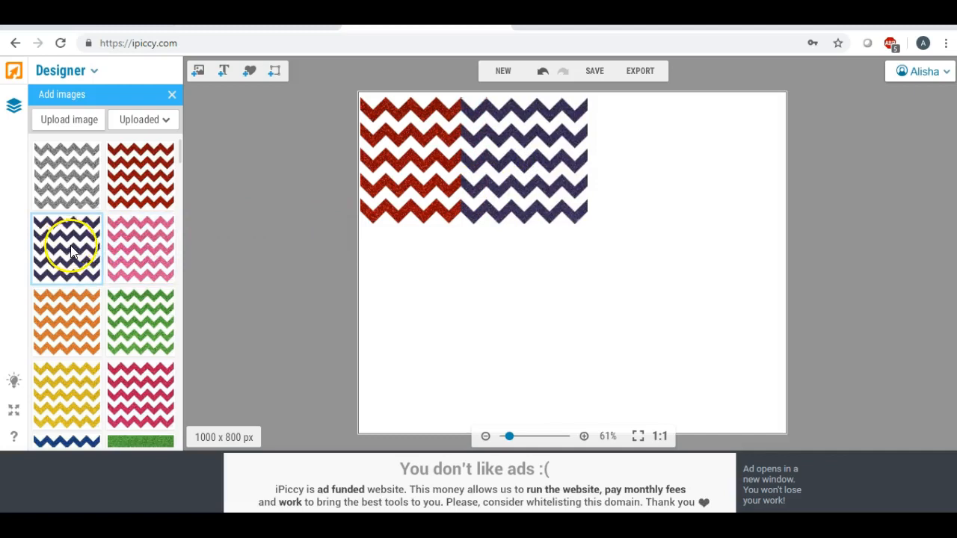
drag(134, 236, 622, 162)
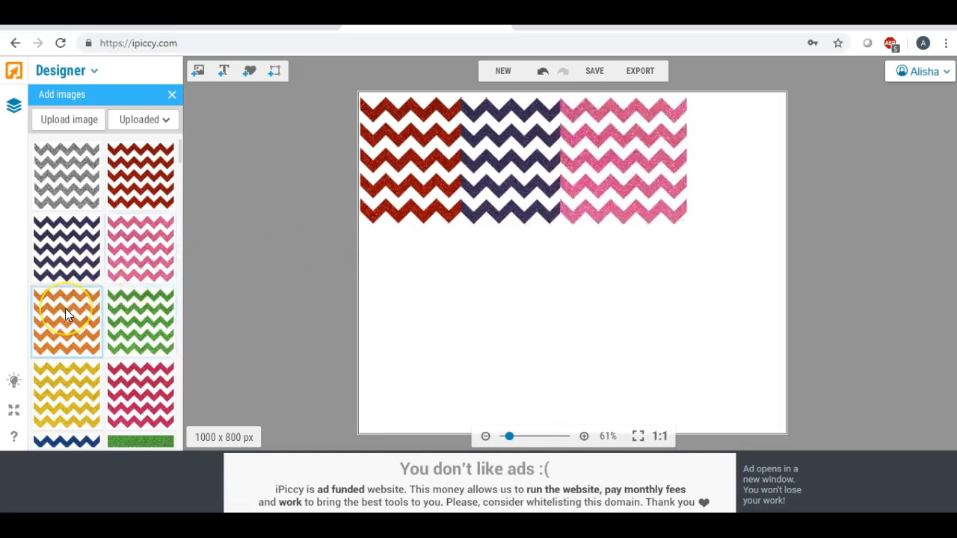
drag(68, 307, 722, 163)
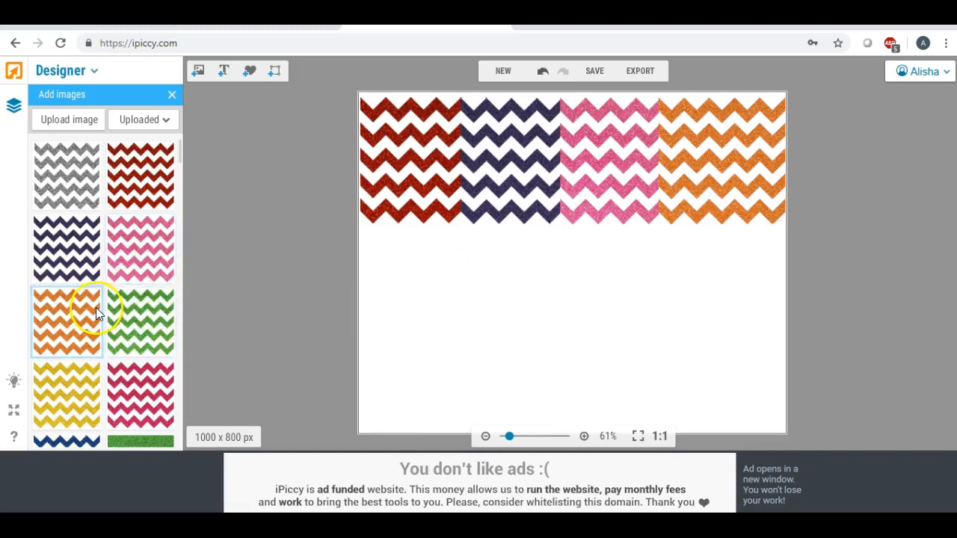
Step: Add a second row below with the green, gold, silver and blue chevron images side by side, slightly overlapping
drag(136, 320, 423, 298)
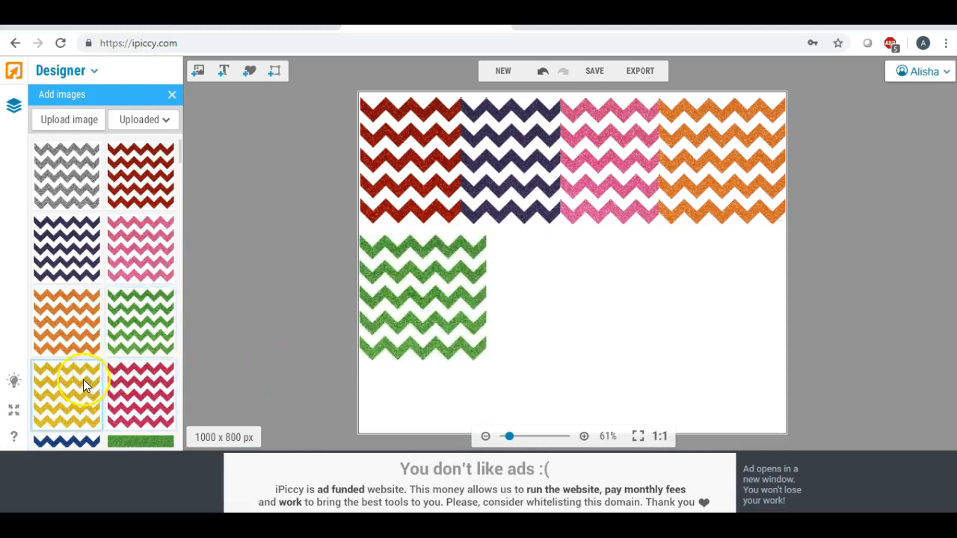
drag(72, 382, 522, 298)
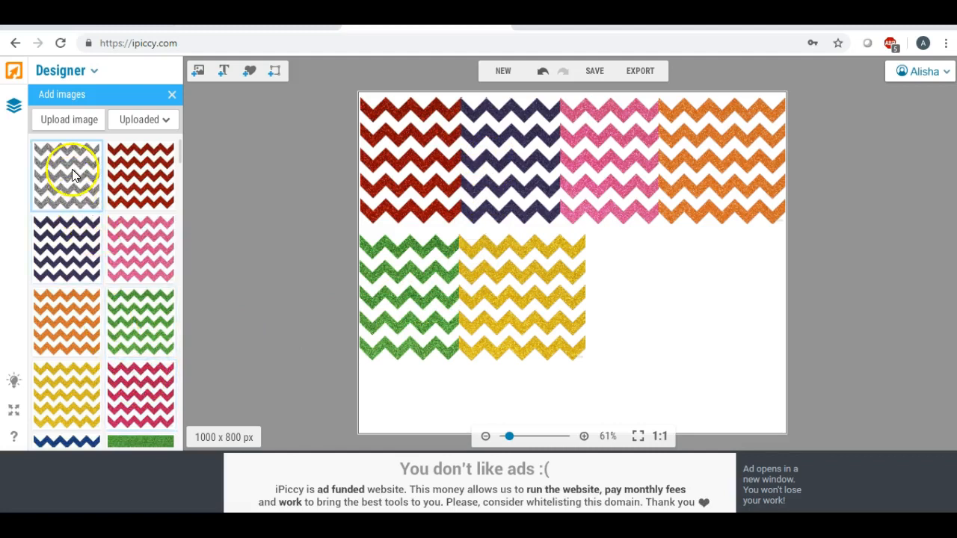
drag(72, 169, 621, 299)
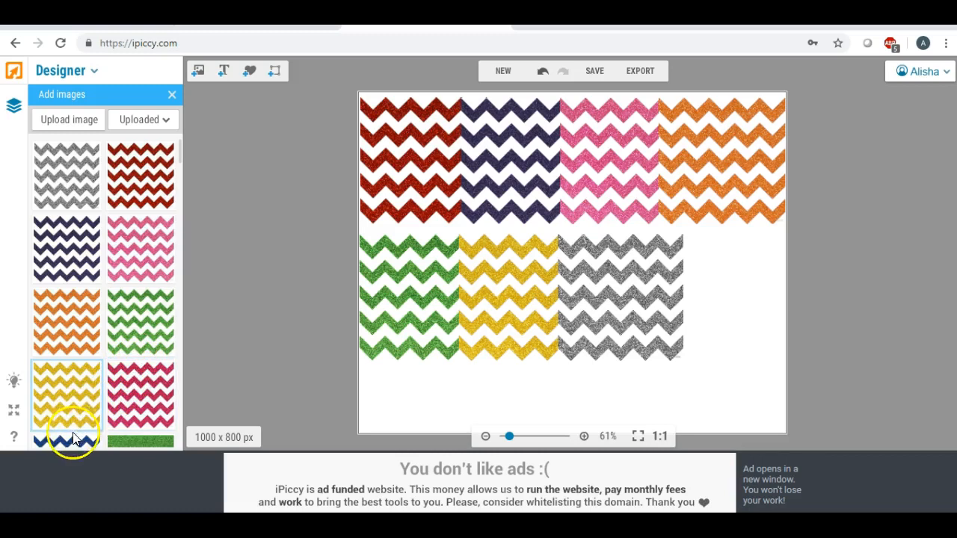
drag(71, 438, 729, 302)
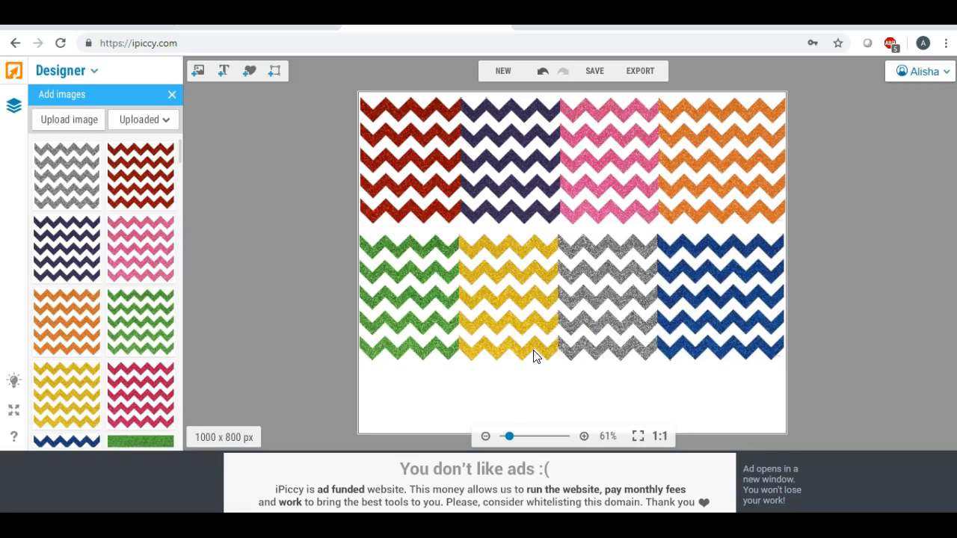
Step: Add the Geometric rounded square sticker and stretch it into a wide banner across the gap between the two chevron rows
click(252, 73)
click(99, 125)
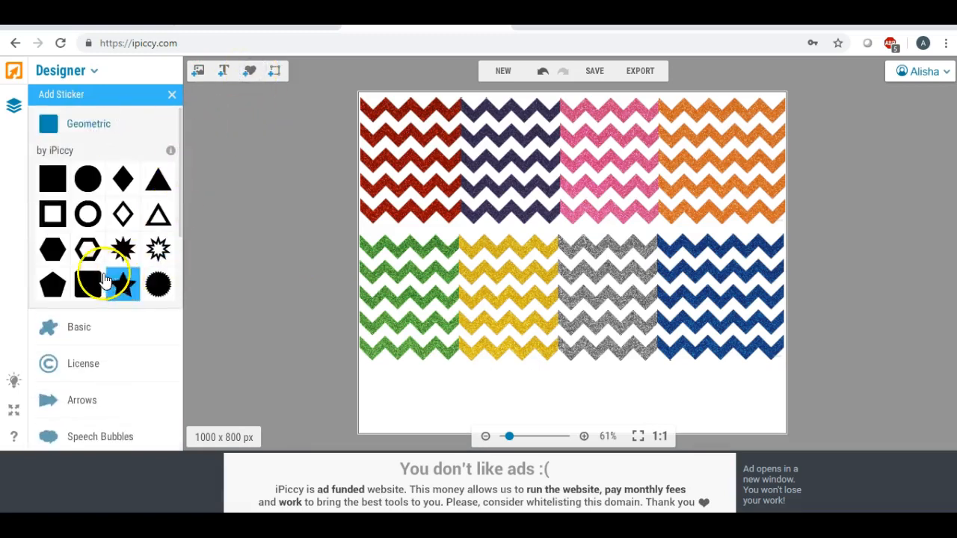
click(87, 291)
drag(87, 292, 757, 210)
click(433, 234)
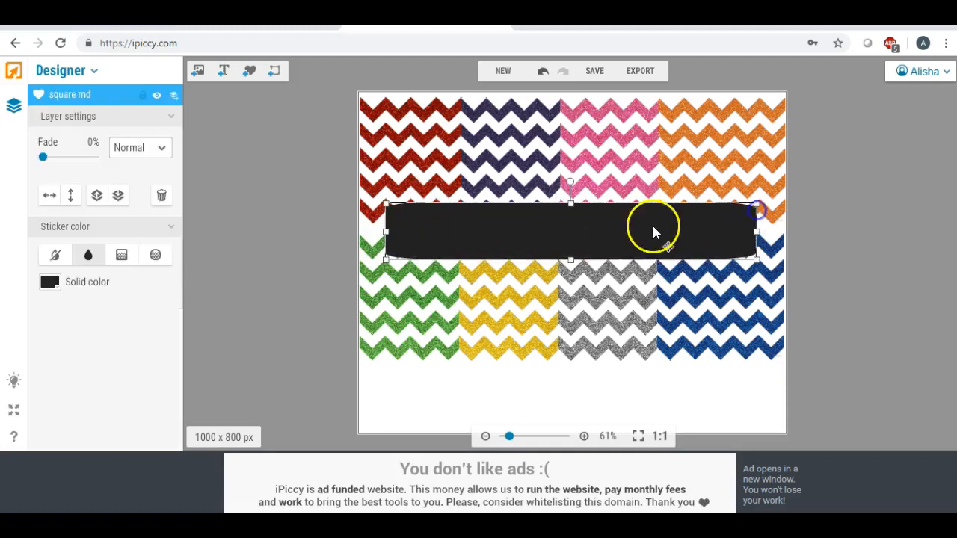
drag(572, 260, 571, 263)
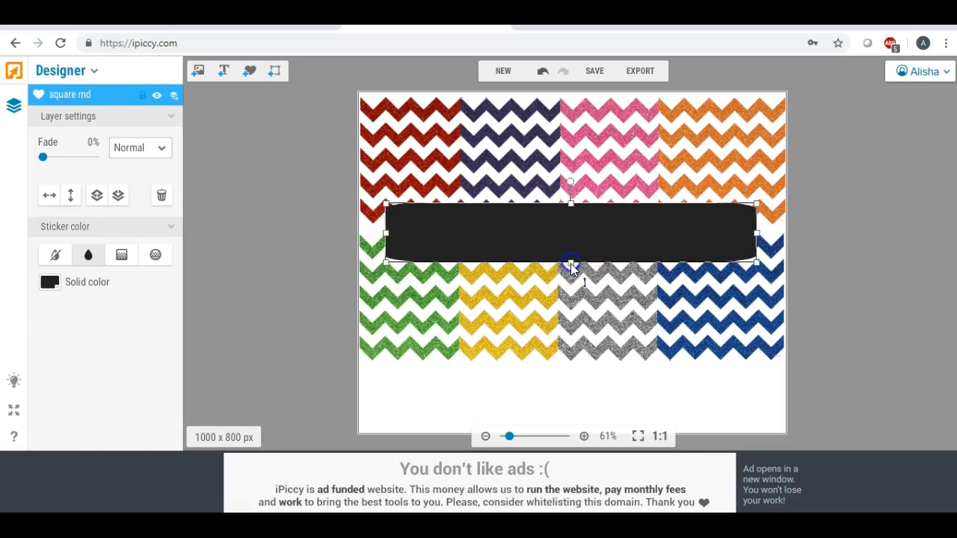
Step: Recolor the banner sticker to a solid light tan, C2A274, and deselect it
click(50, 281)
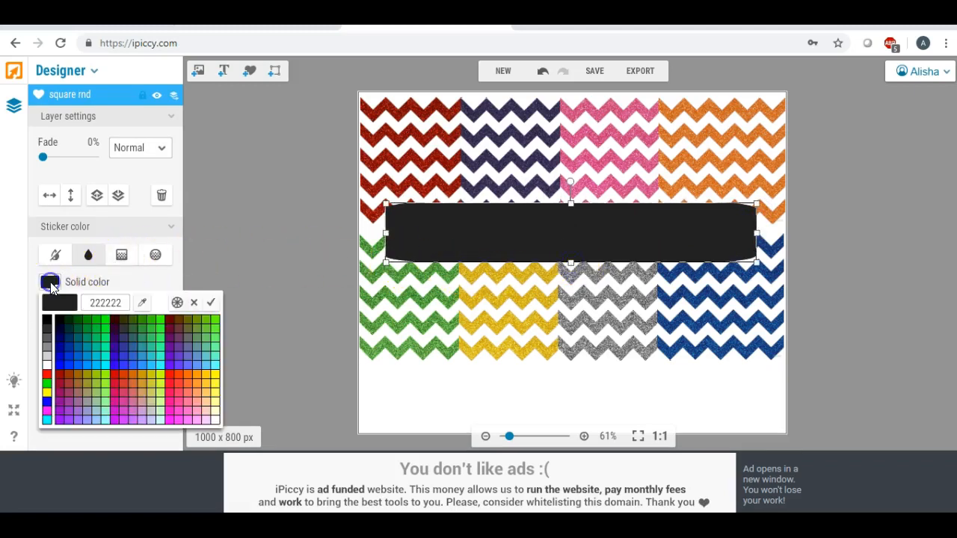
click(177, 302)
drag(180, 320, 173, 413)
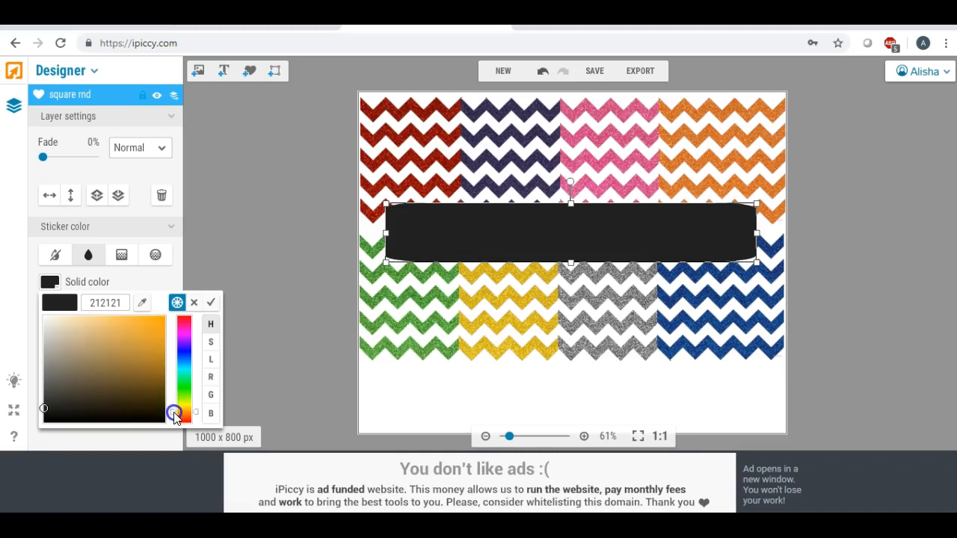
double_click(134, 363)
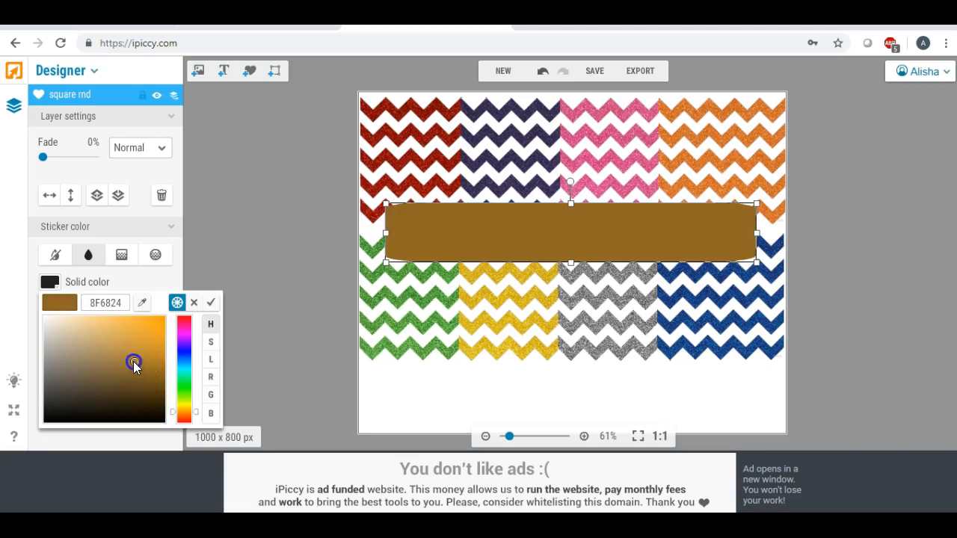
click(49, 282)
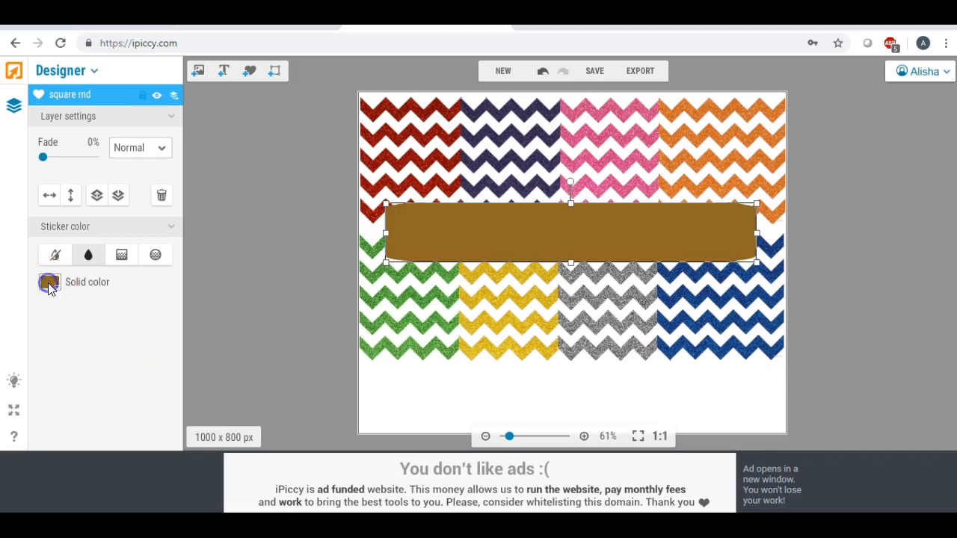
click(139, 364)
mouse_move(138, 362)
mouse_down()
mouse_move(122, 344)
mouse_move(117, 352)
mouse_up()
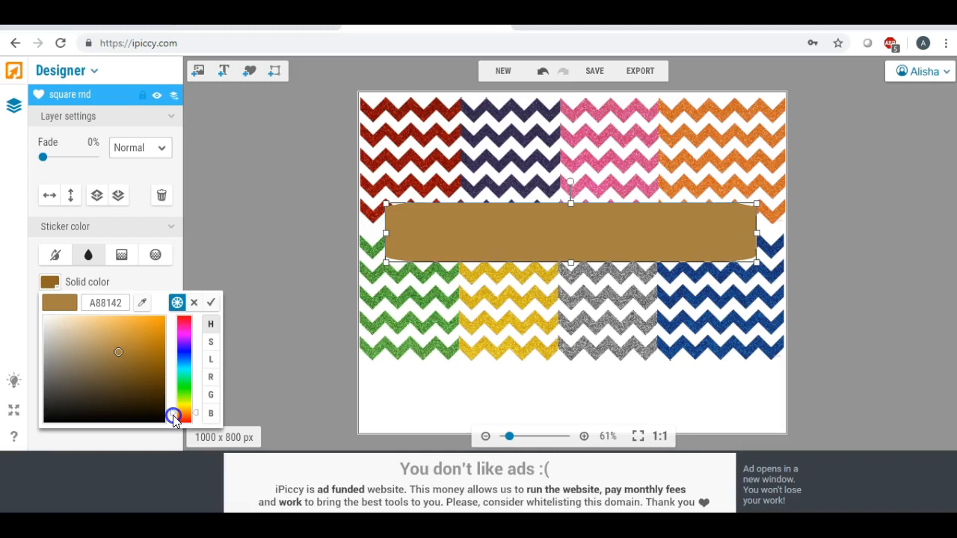
drag(173, 415, 198, 414)
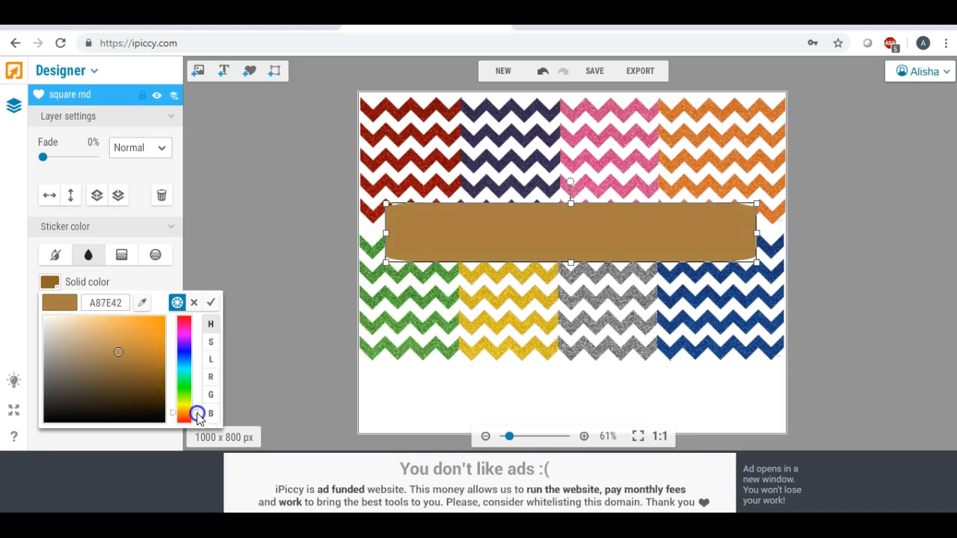
mouse_move(119, 353)
mouse_down()
mouse_move(113, 341)
mouse_move(92, 343)
mouse_up()
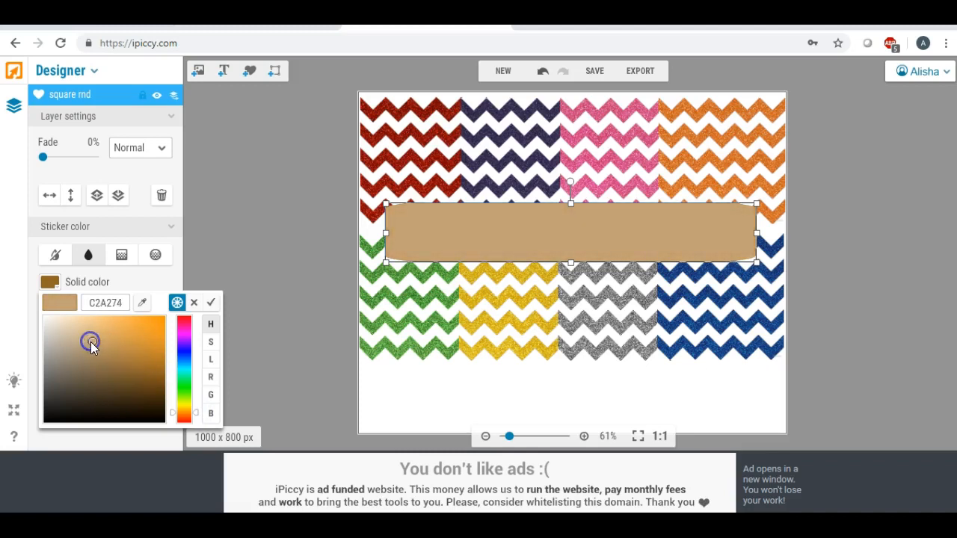
click(241, 294)
click(274, 229)
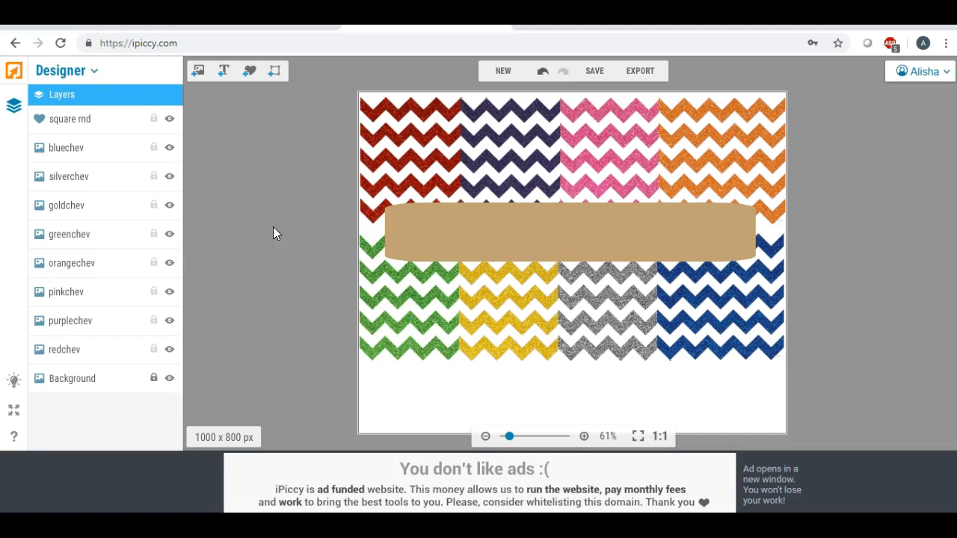
Step: Add the ornate bracket-shaped label sticker (label 14) from the Labels collection onto the tan banner and select it
click(250, 71)
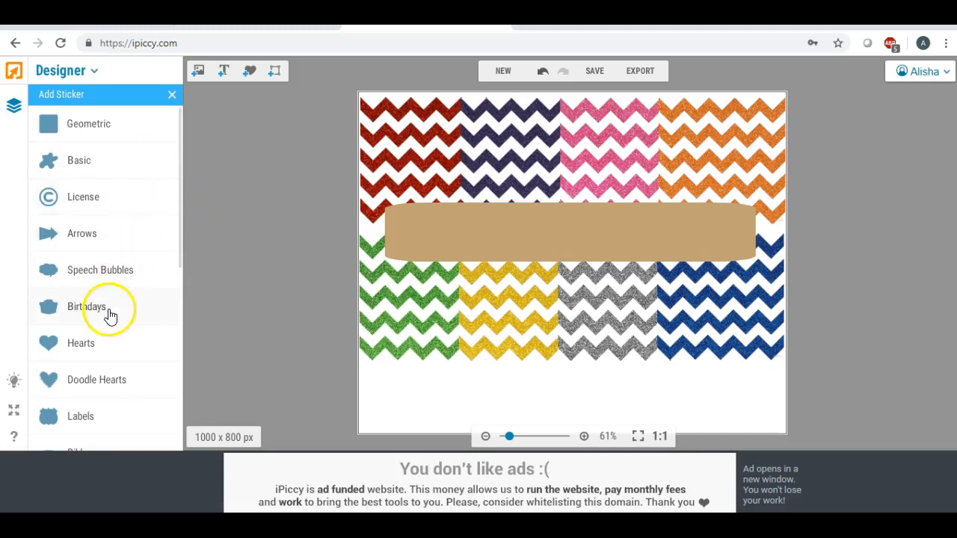
scroll(110, 315, down, 2)
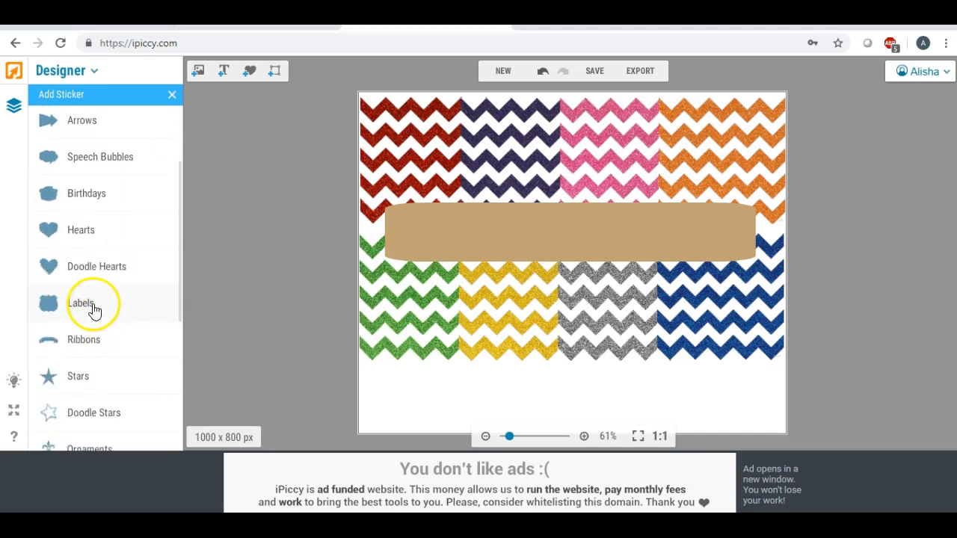
click(94, 308)
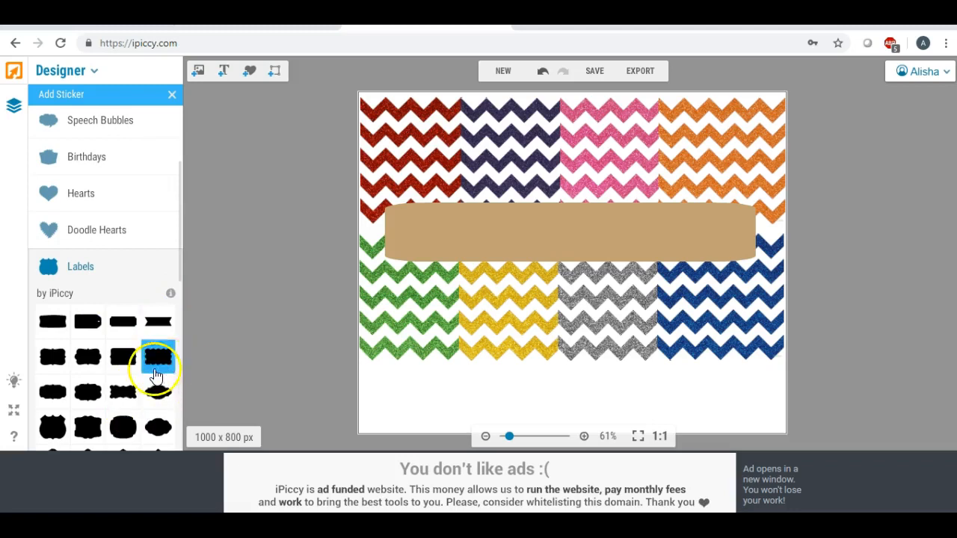
drag(181, 260, 179, 313)
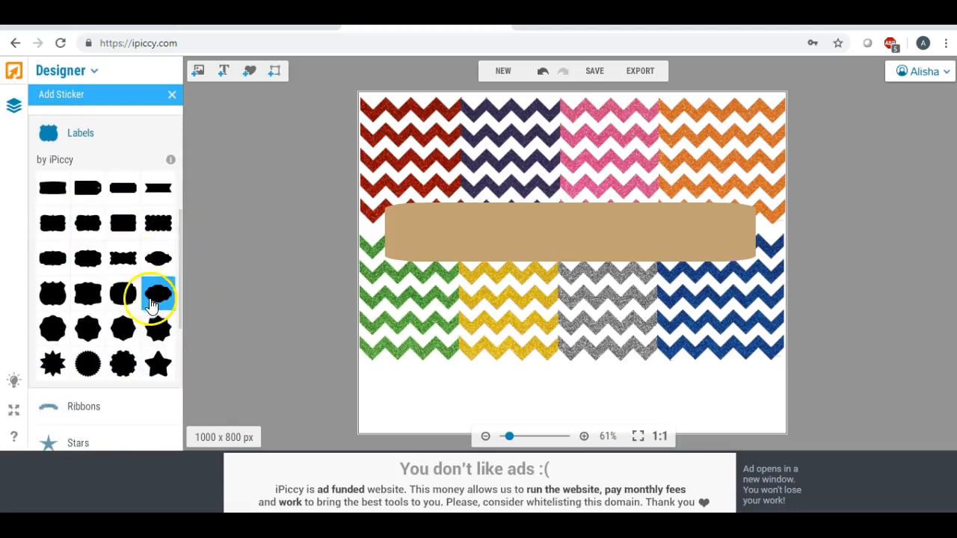
drag(88, 299, 498, 208)
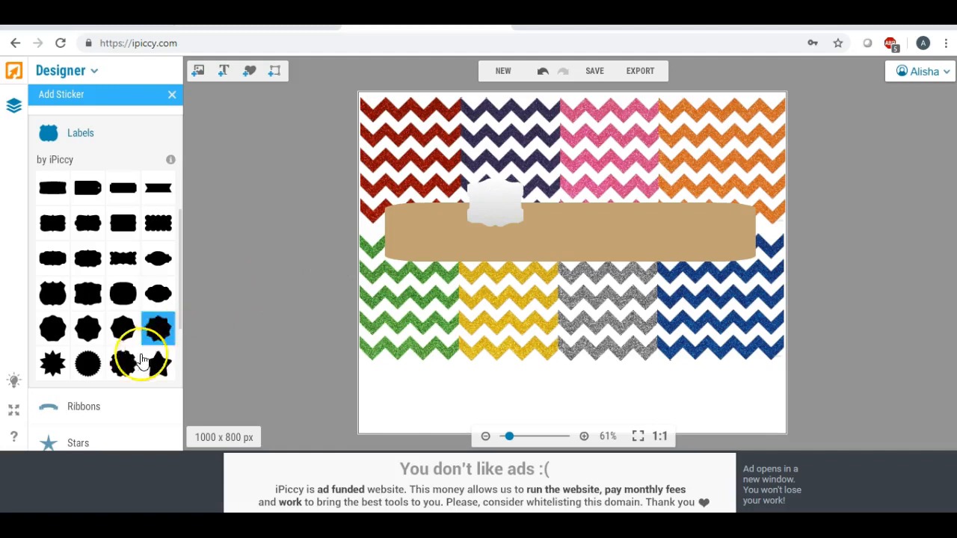
click(499, 202)
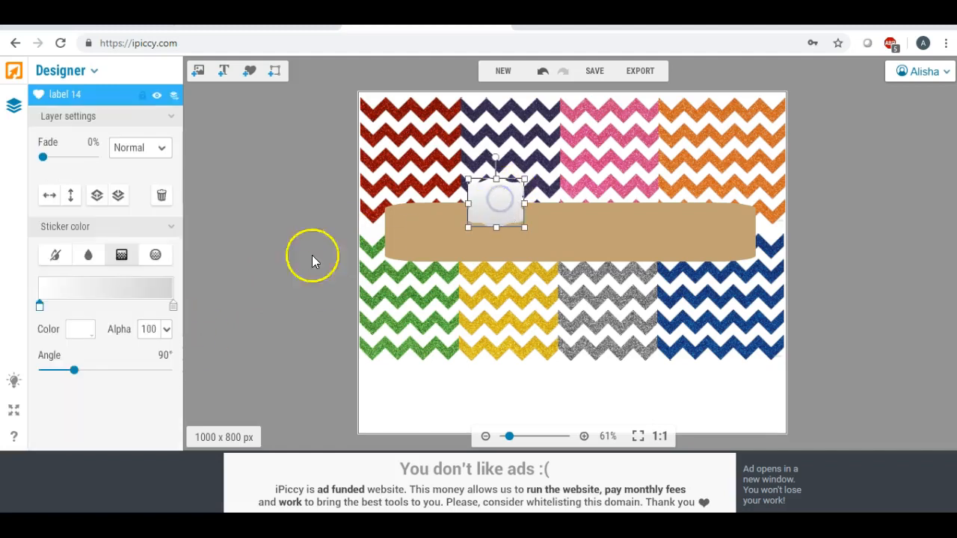
Step: Recolor the label sticker to solid black and enlarge it into a big centerpiece over the middle of the tan banner
click(85, 331)
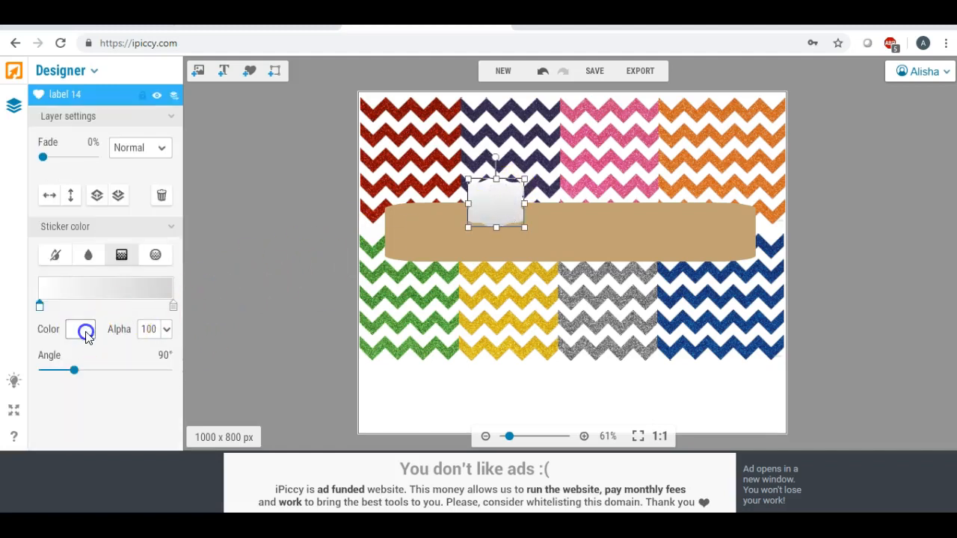
click(88, 257)
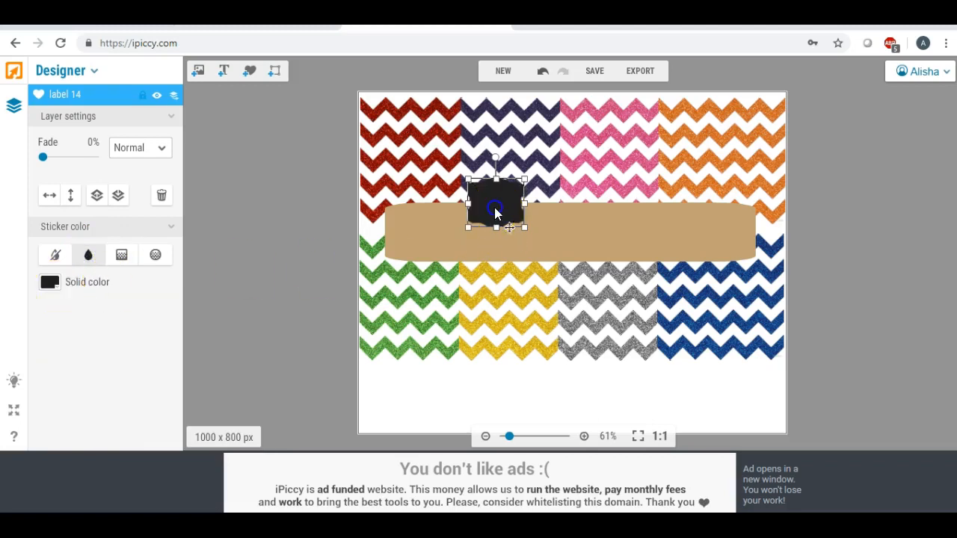
drag(525, 227, 655, 323)
drag(557, 256, 568, 246)
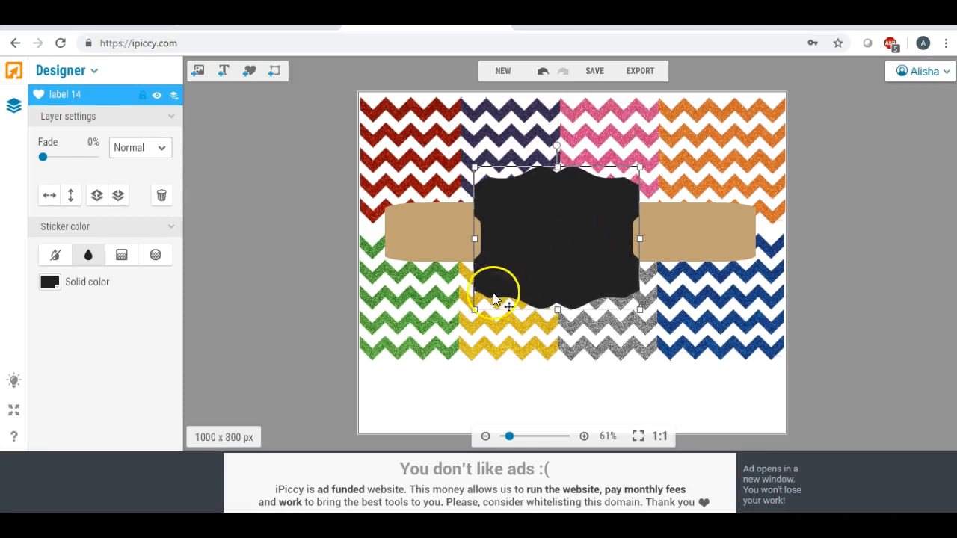
drag(476, 310, 482, 302)
drag(534, 267, 531, 269)
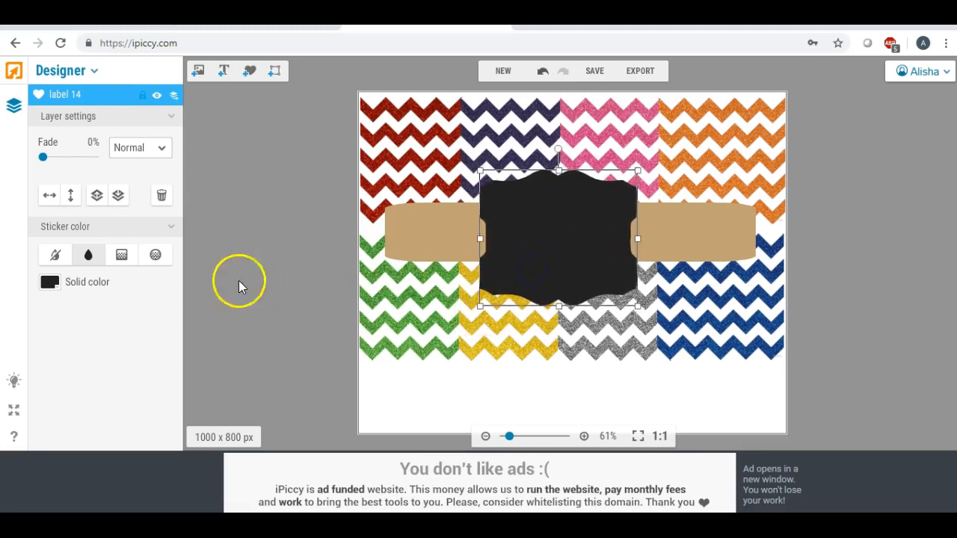
Step: Add a second copy of the same label sticker, sized slightly smaller and centered over the black one so it forms a frame
click(249, 72)
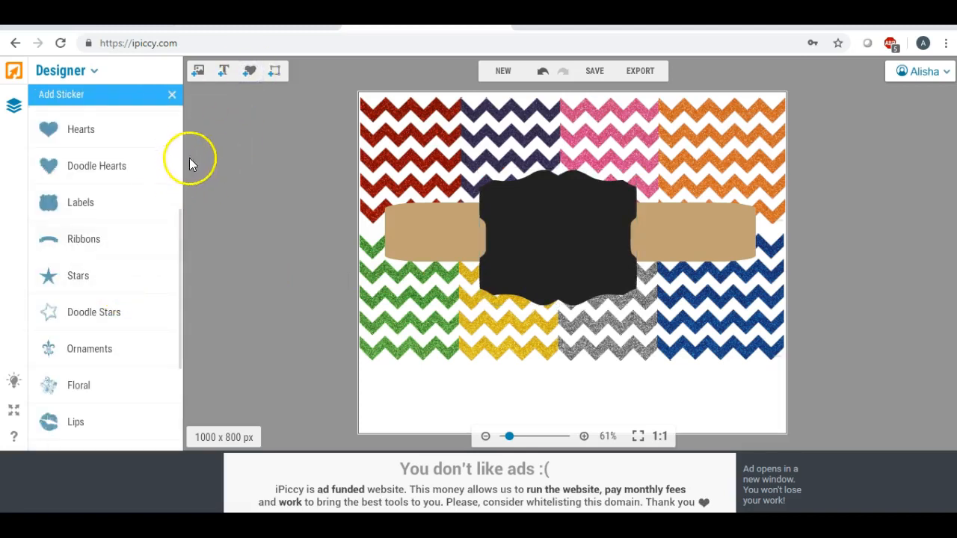
mouse_move(183, 219)
mouse_down()
mouse_move(180, 259)
mouse_move(180, 224)
mouse_up()
click(113, 205)
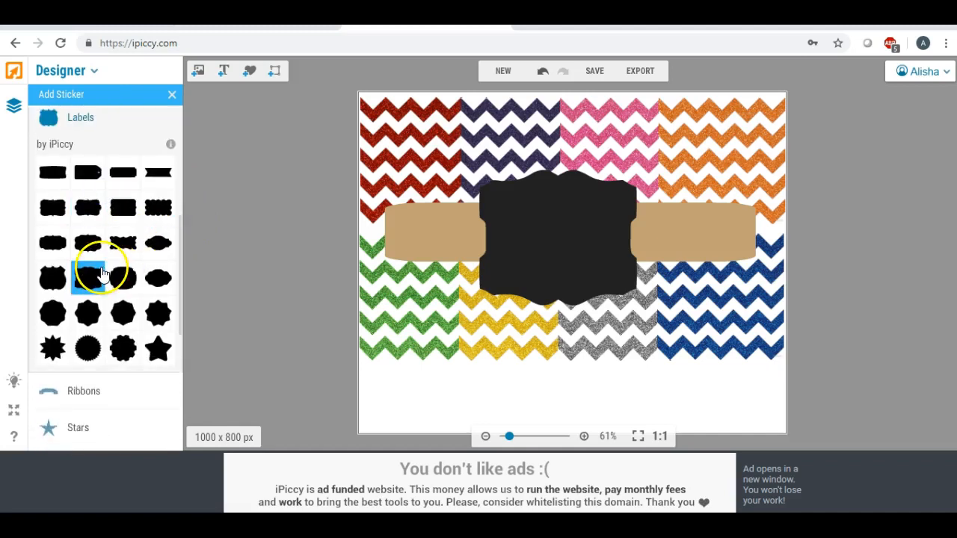
drag(95, 278, 673, 322)
drag(575, 267, 563, 239)
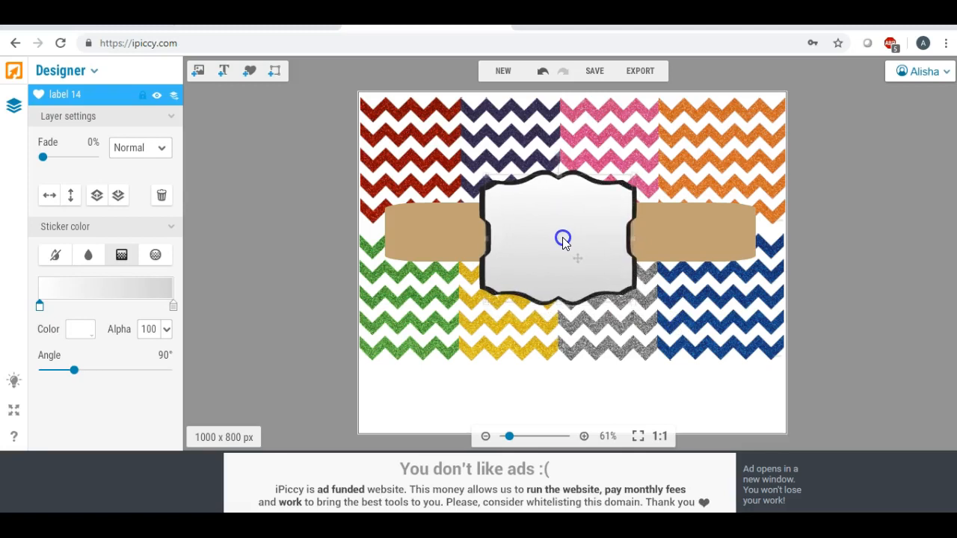
Step: Shift the tan banner slightly left so it extends evenly on both sides of the framed label, and deselect it
click(384, 236)
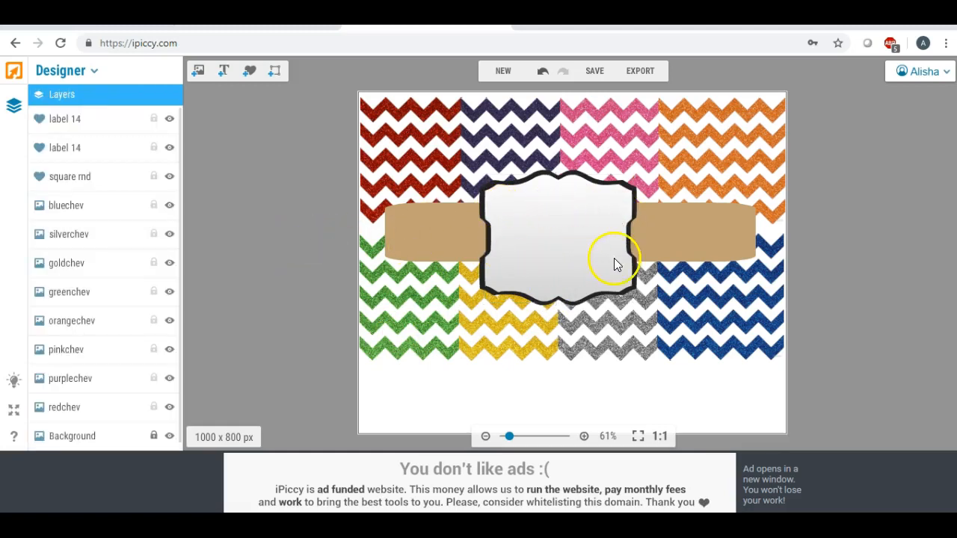
drag(449, 224, 440, 228)
click(266, 219)
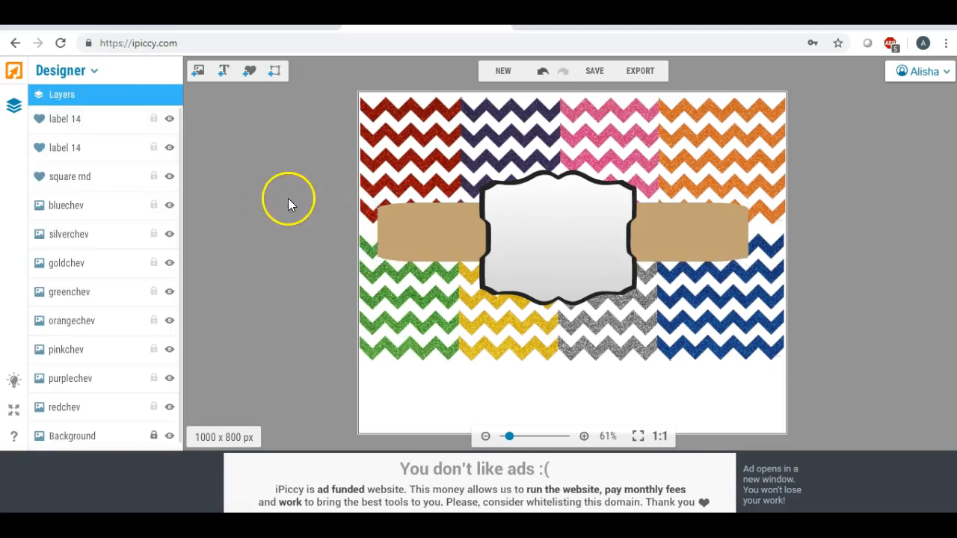
Step: Add a center-aligned two-line text reading "Digital Paper" and "Pack" over the left end of the tan banner
click(224, 70)
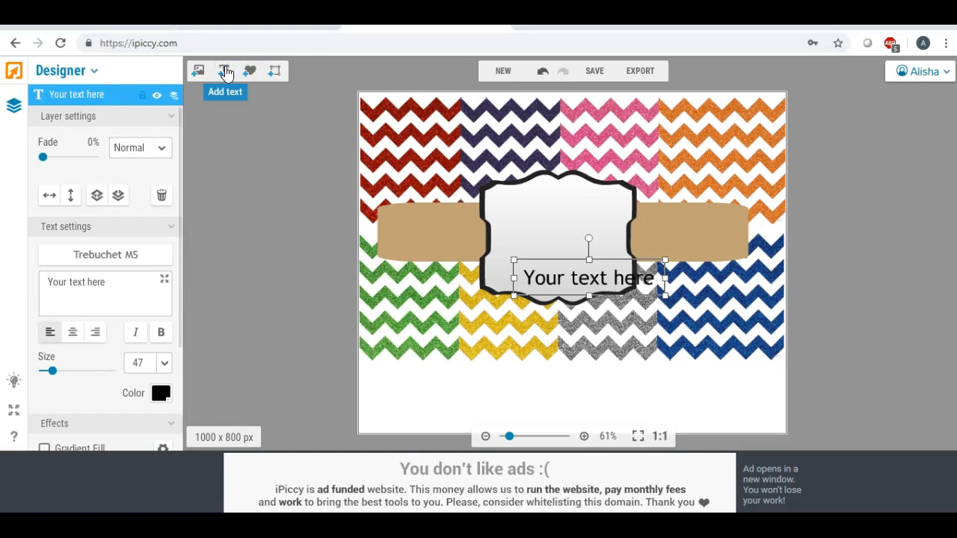
drag(560, 284, 407, 249)
click(113, 286)
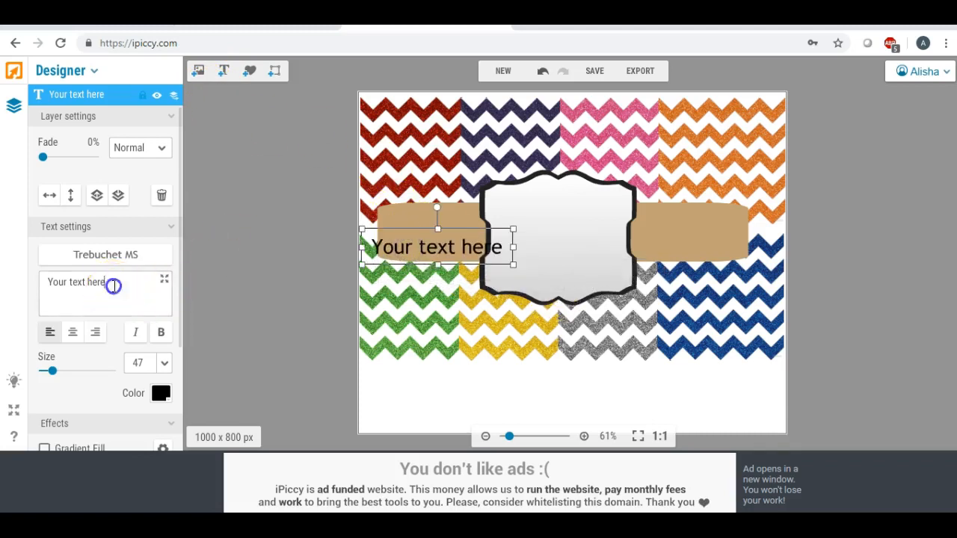
triple_click(113, 286)
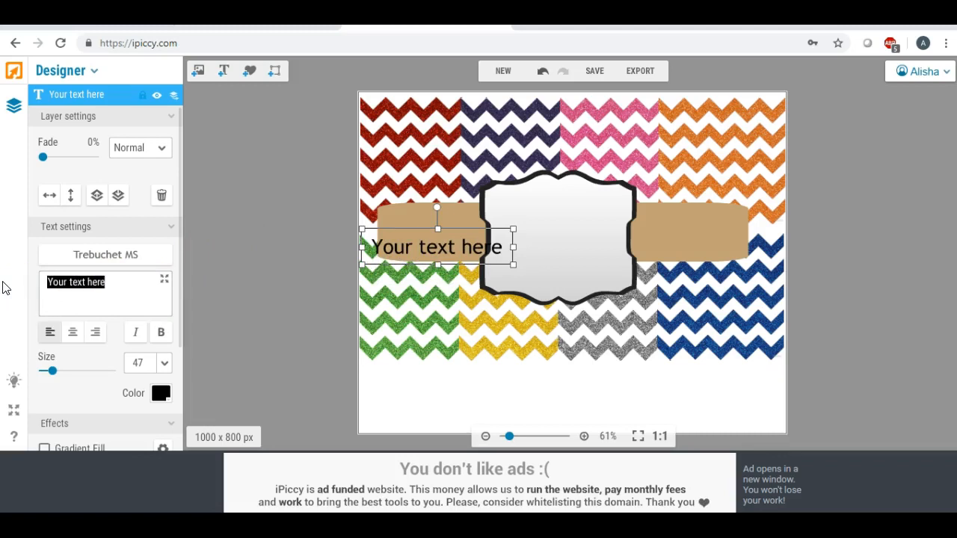
text(Digital Paper)
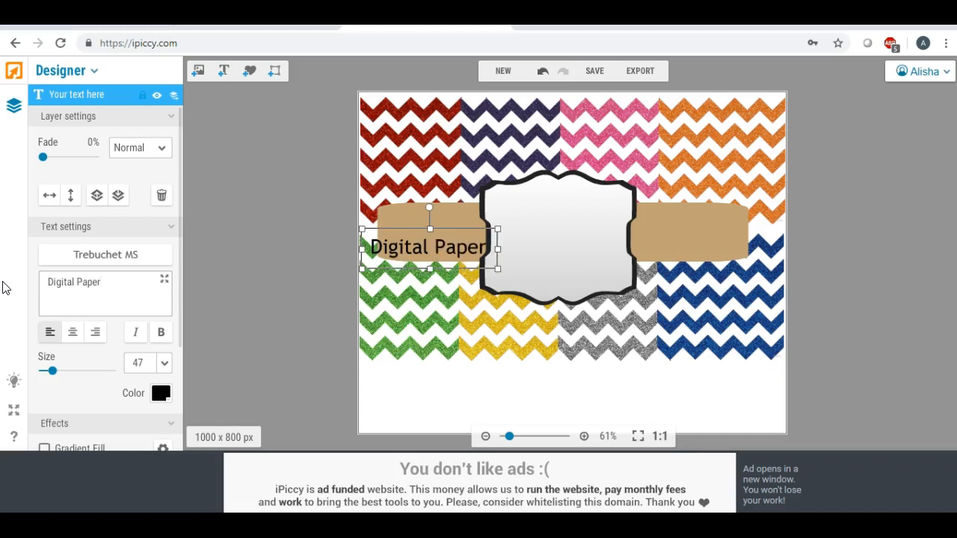
key(Return)
text(Pack)
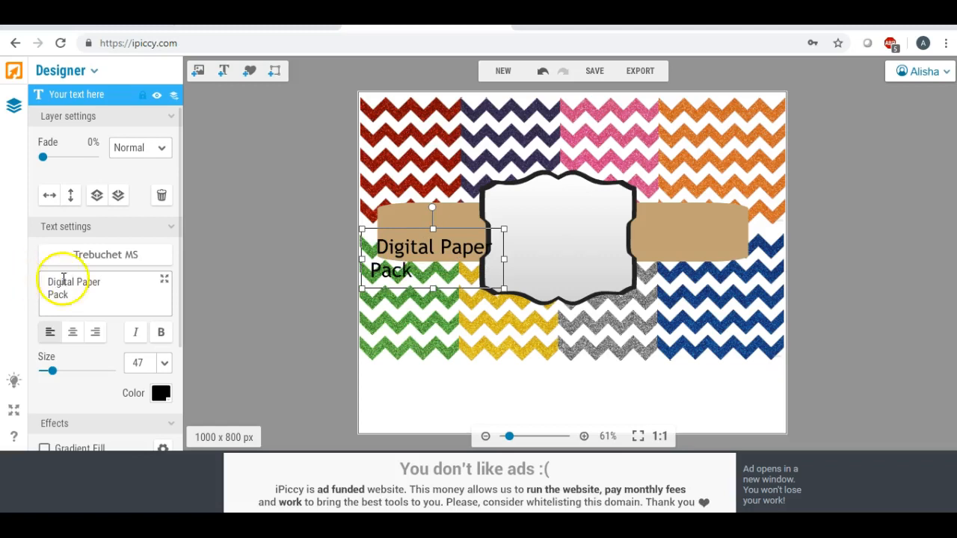
click(74, 332)
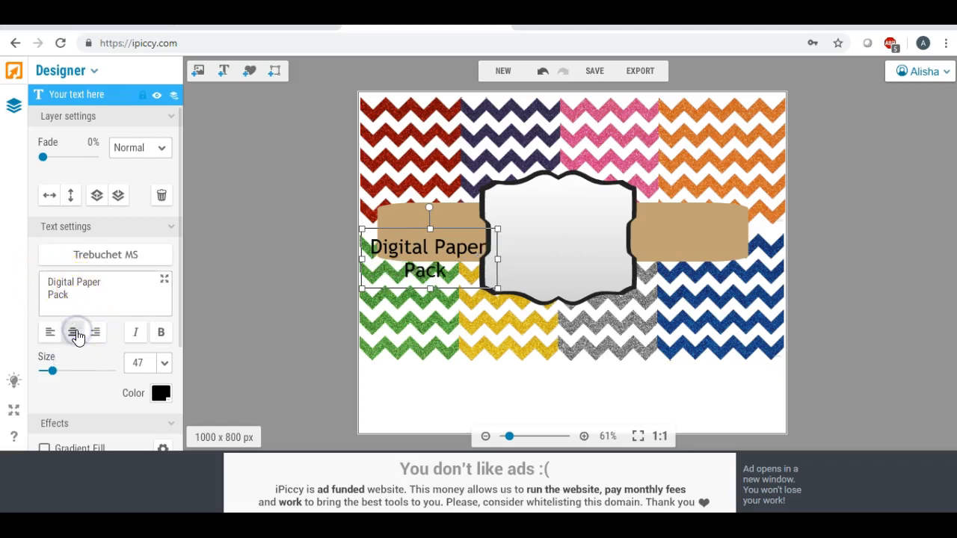
drag(368, 268, 387, 247)
Step: Change the "Digital Paper Pack" text to the local font The Skinny in bold
click(116, 258)
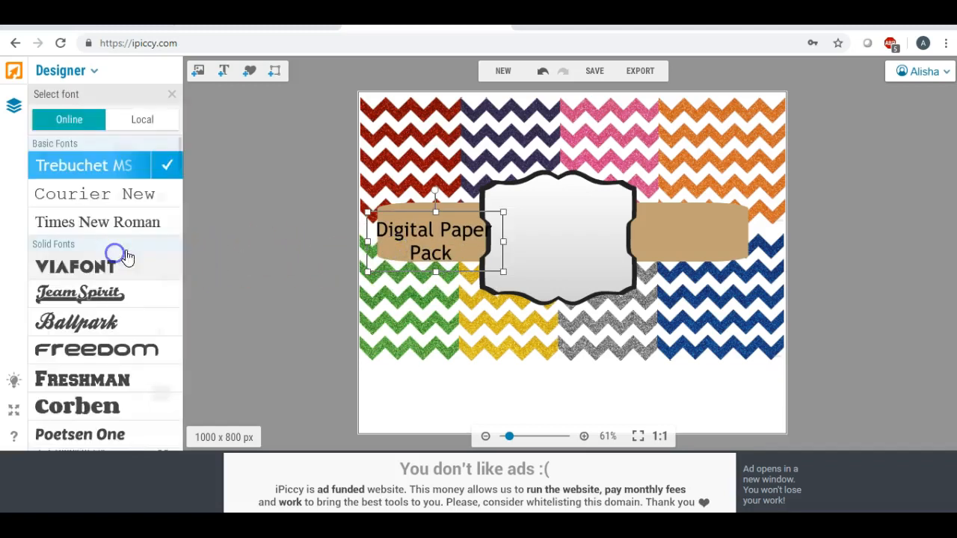
click(150, 122)
drag(181, 147, 182, 406)
click(89, 359)
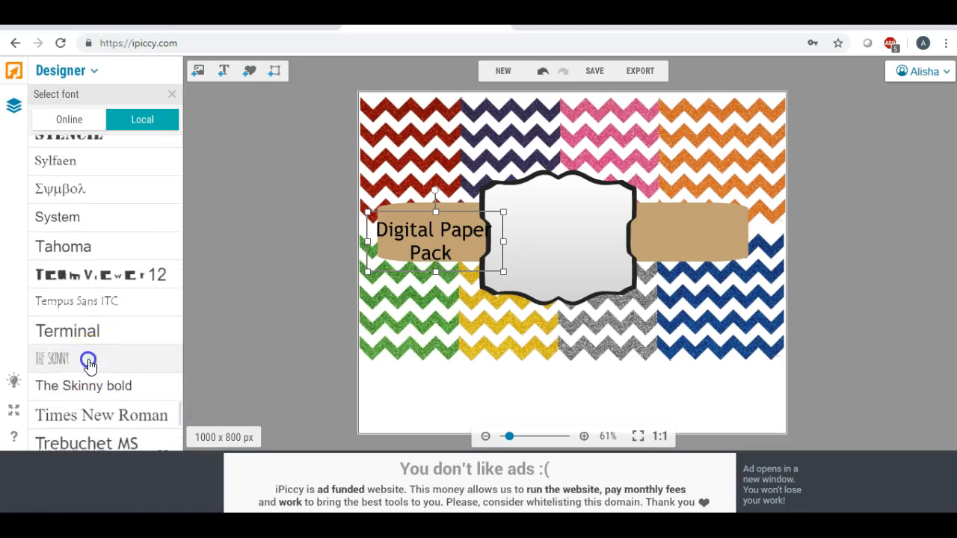
click(147, 366)
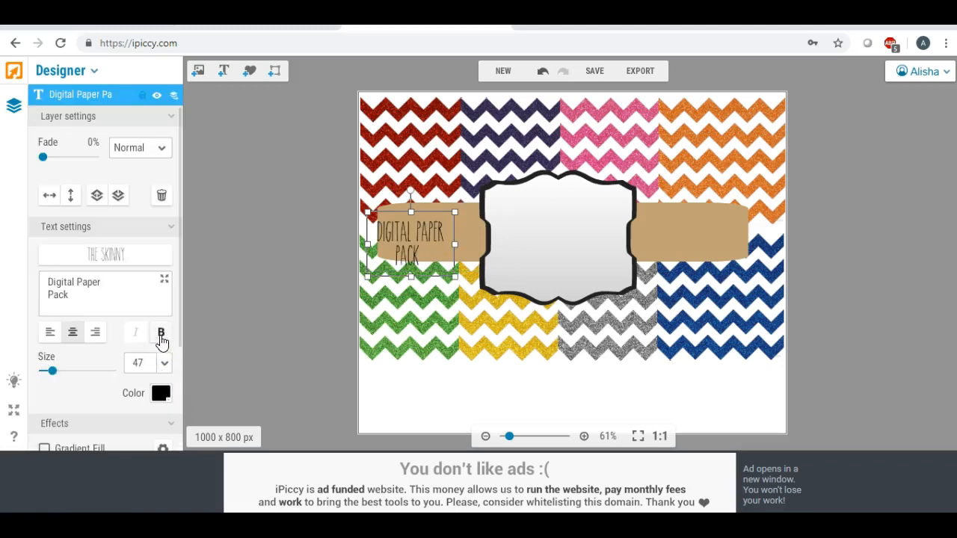
click(161, 333)
Step: Resize the "Digital Paper Pack" text to size 40 and fit it within the tan banner's left end
drag(367, 275, 382, 270)
drag(427, 240, 484, 235)
drag(383, 235, 379, 234)
drag(431, 263, 436, 238)
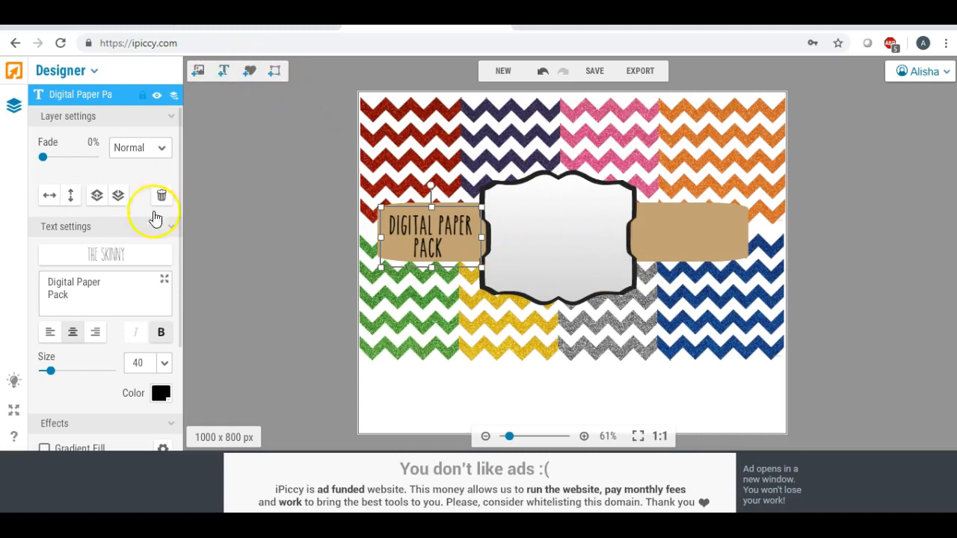
Step: Add a center-aligned three-line text reading "8 Papers", "12 X 12" and "300dpi"
click(223, 71)
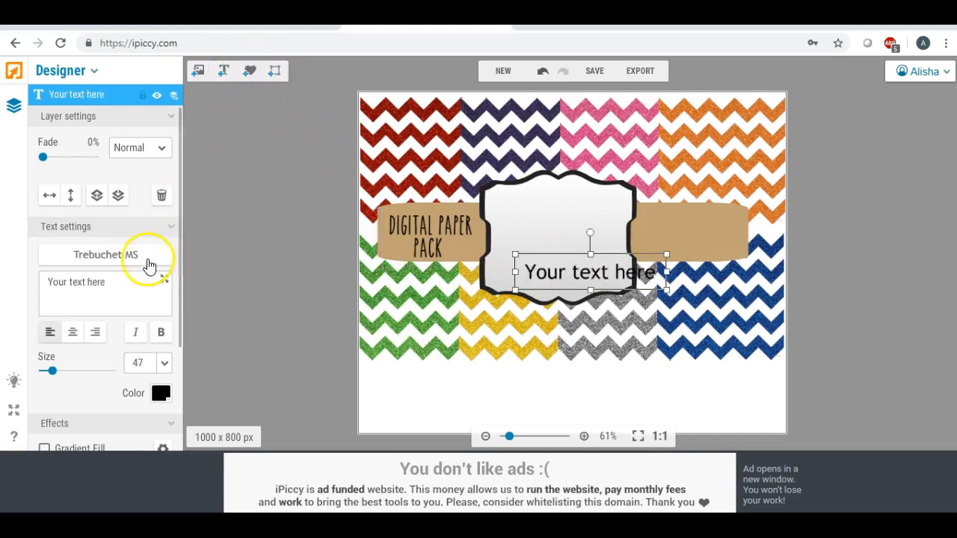
triple_click(98, 281)
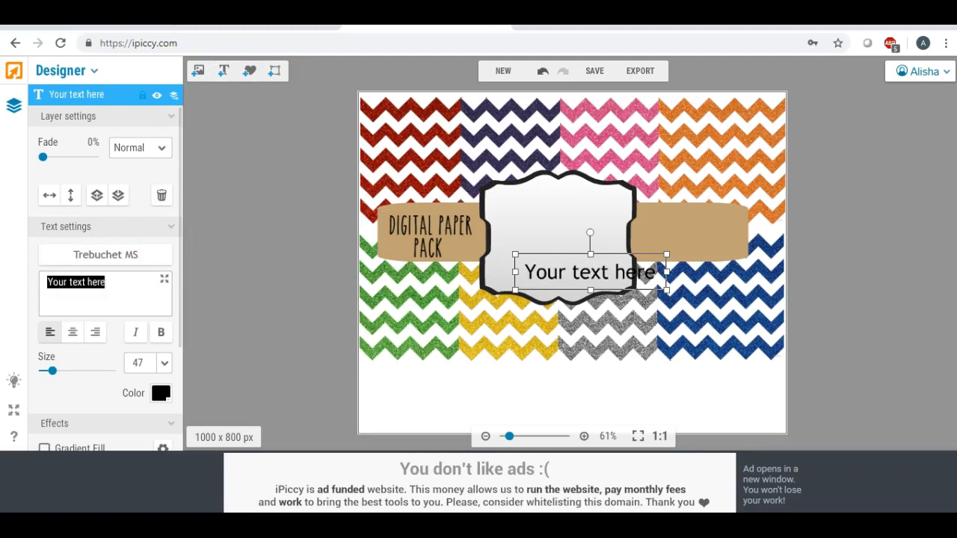
text(8 Papers)
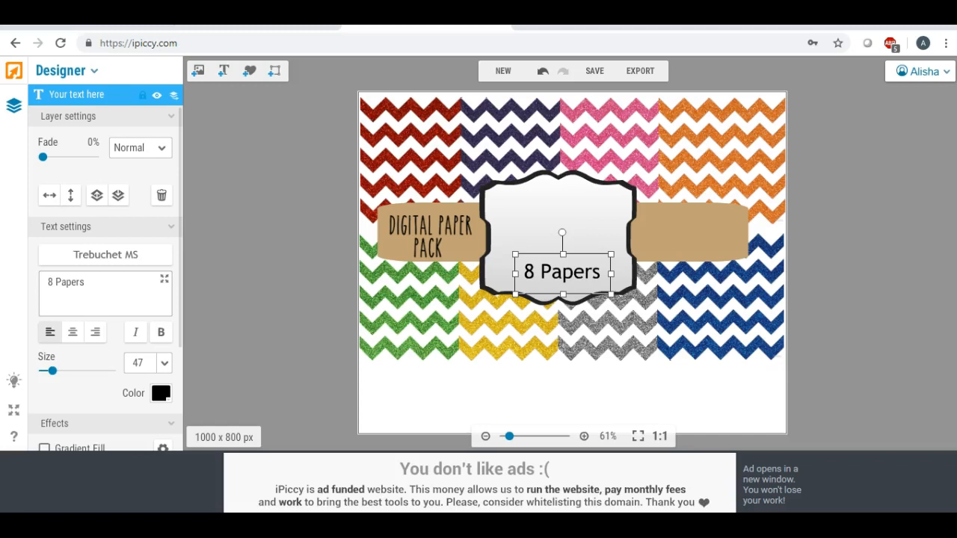
key(Return)
text(12 X 12)
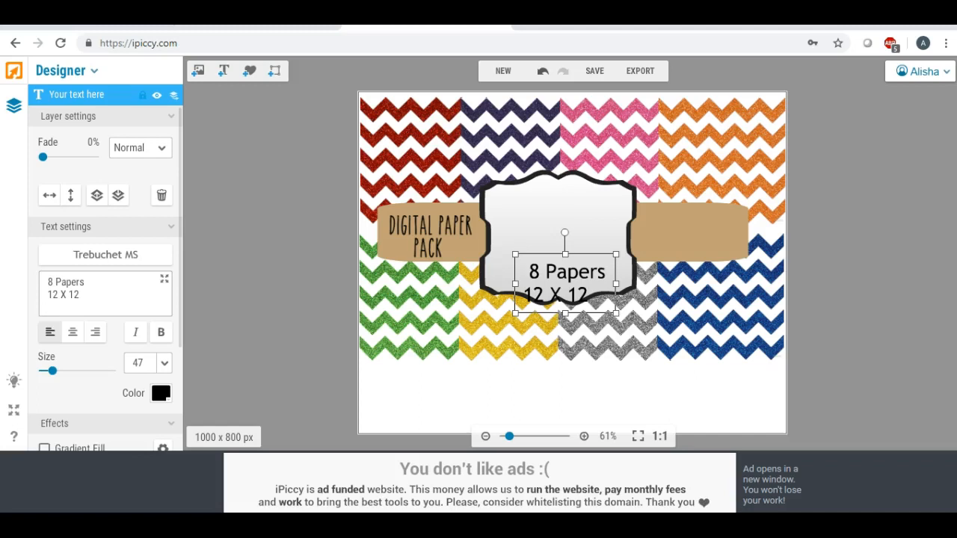
text(300)
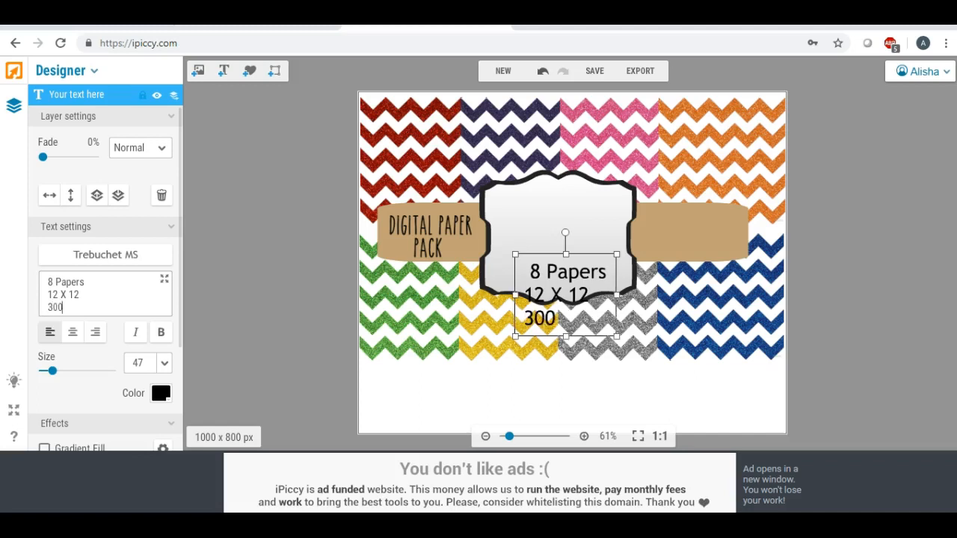
text(dpi)
click(73, 332)
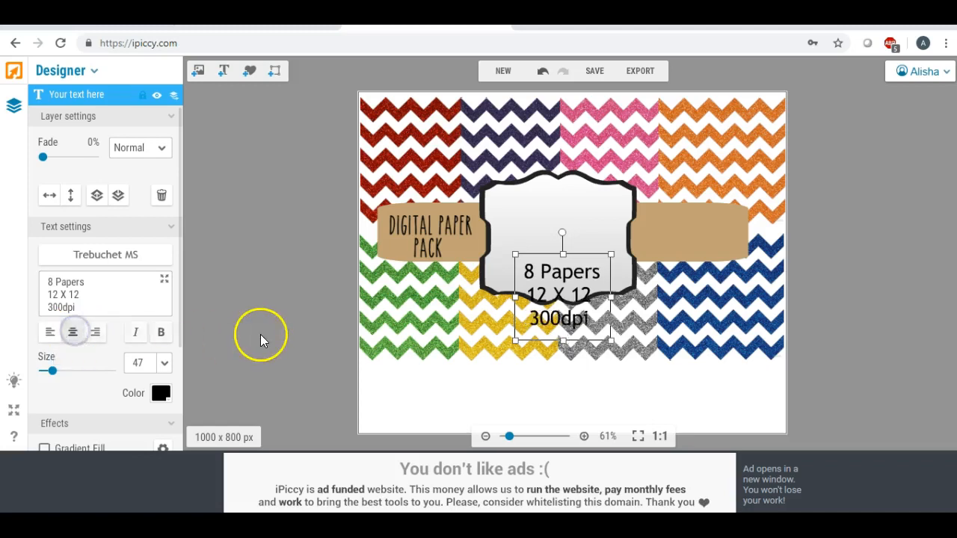
Step: Set the "8 Papers" text block to the local font The Skinny in bold
click(126, 256)
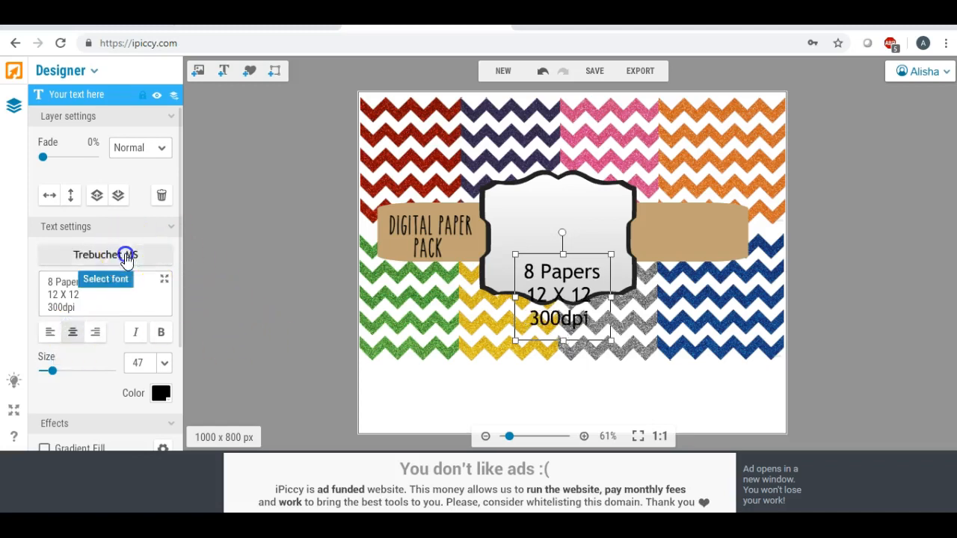
click(160, 122)
drag(179, 148, 177, 413)
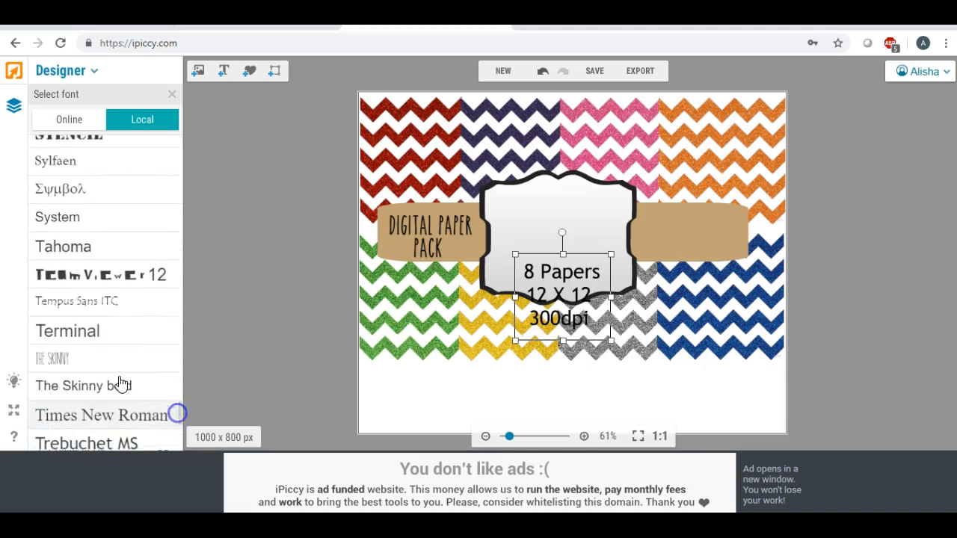
click(87, 362)
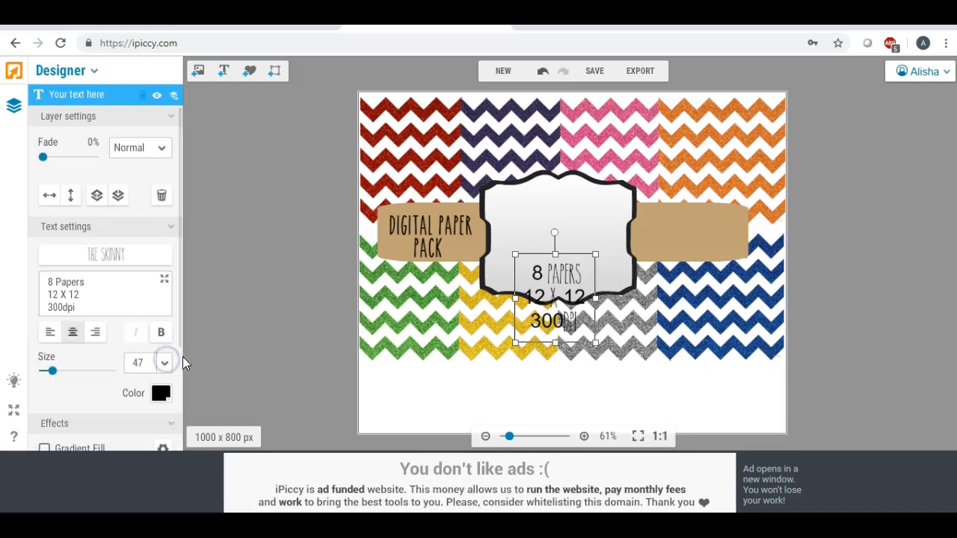
click(161, 332)
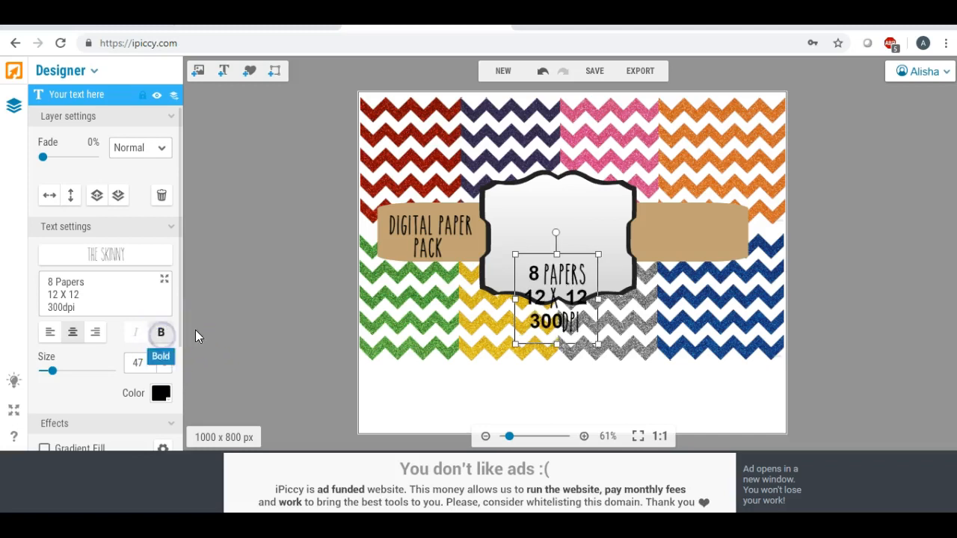
Step: Move the "8 Papers" text onto the tan banner's right end and join "300dpi" onto the "12 X 12" line
drag(557, 303, 674, 246)
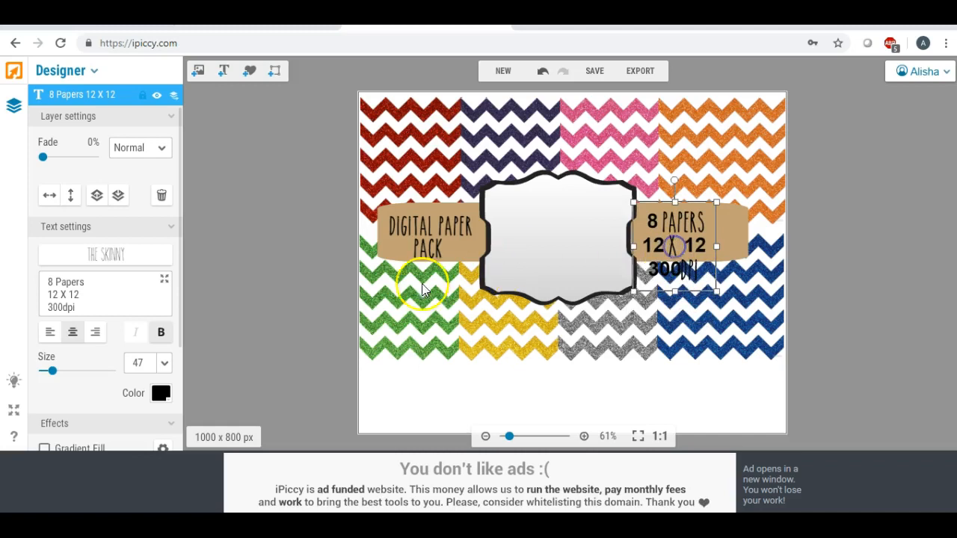
click(49, 307)
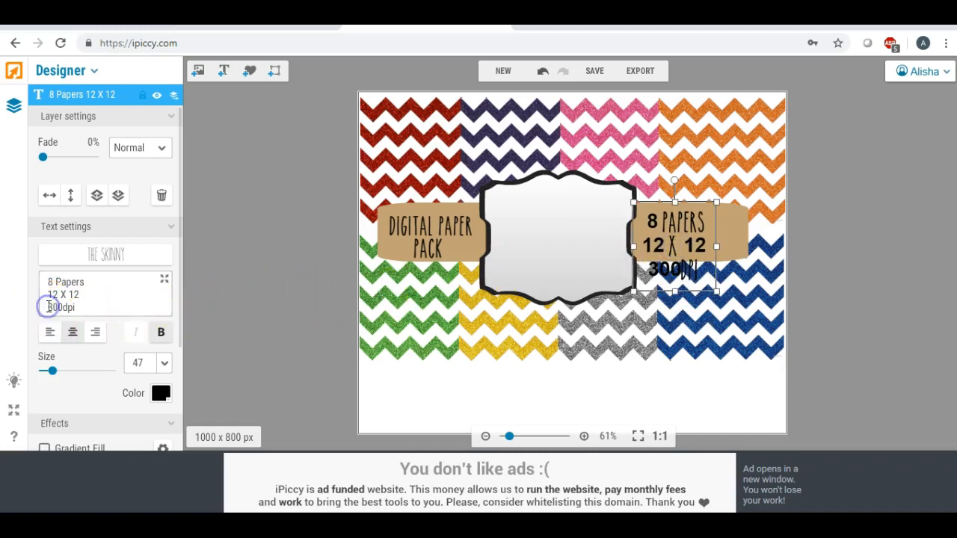
key(BackSpace)
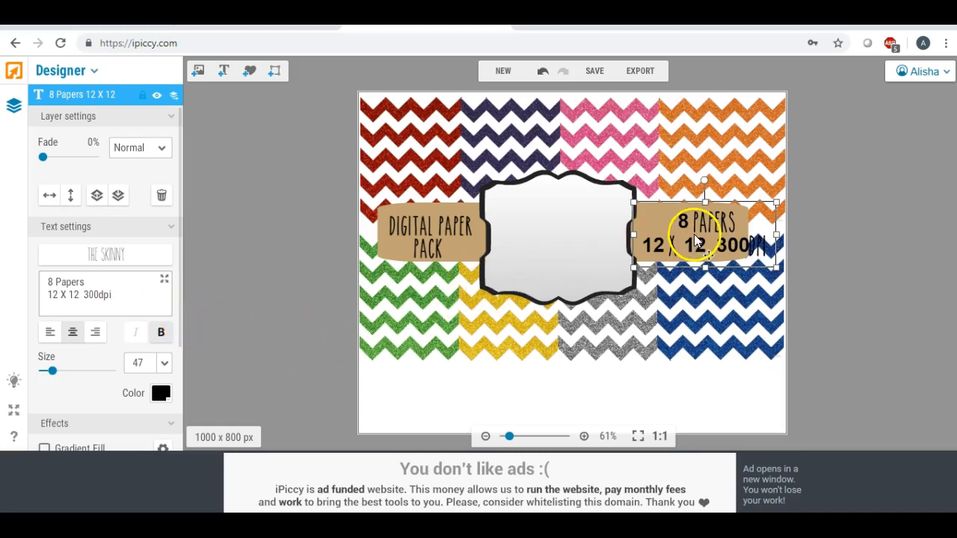
Step: Resize the "8 Papers" text to size 39, respell its ending as "300 dpi" and fit it within the banner's right end
drag(633, 203, 646, 214)
drag(715, 237, 689, 230)
click(101, 294)
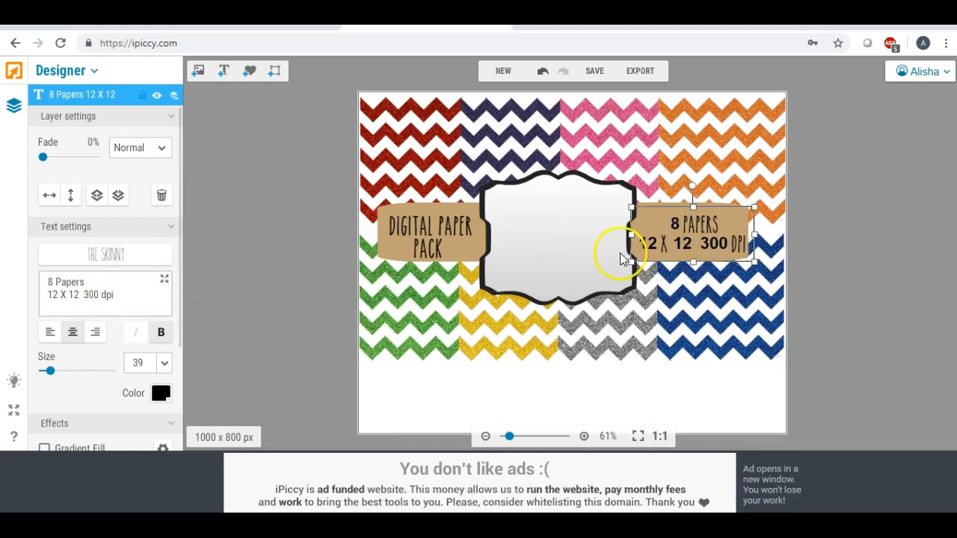
drag(679, 231, 674, 233)
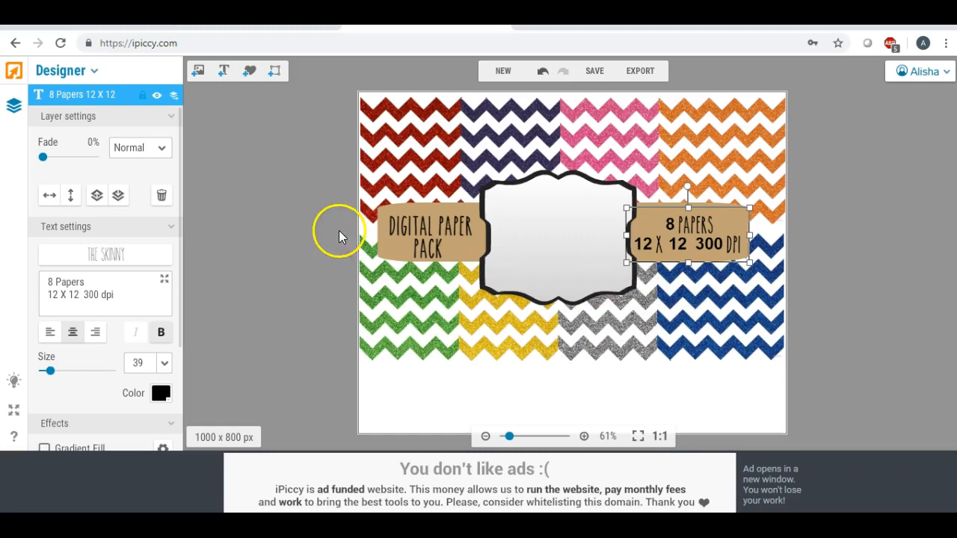
click(306, 221)
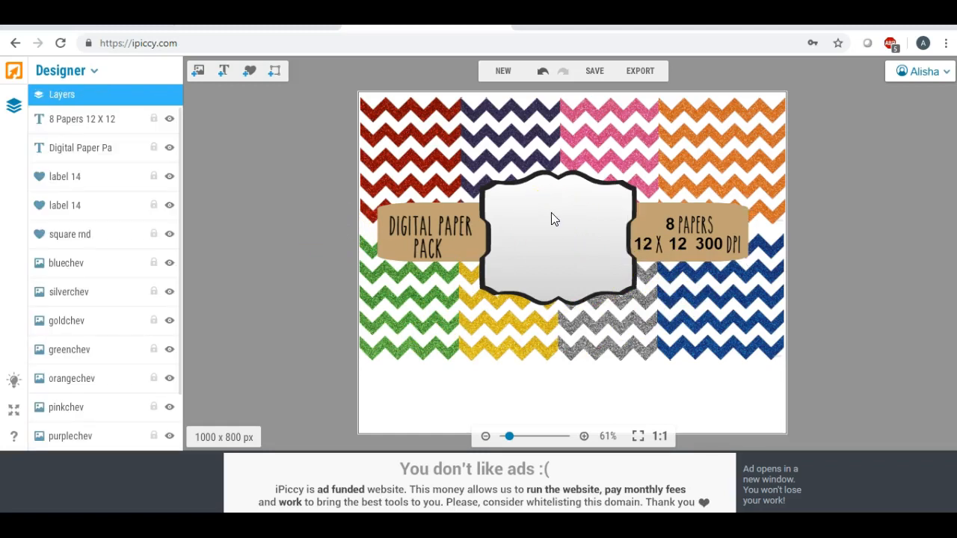
Step: Add a center-aligned two-line text reading "Chevron Glitter" and "Pattern Papers" and place it over the framed label
click(224, 70)
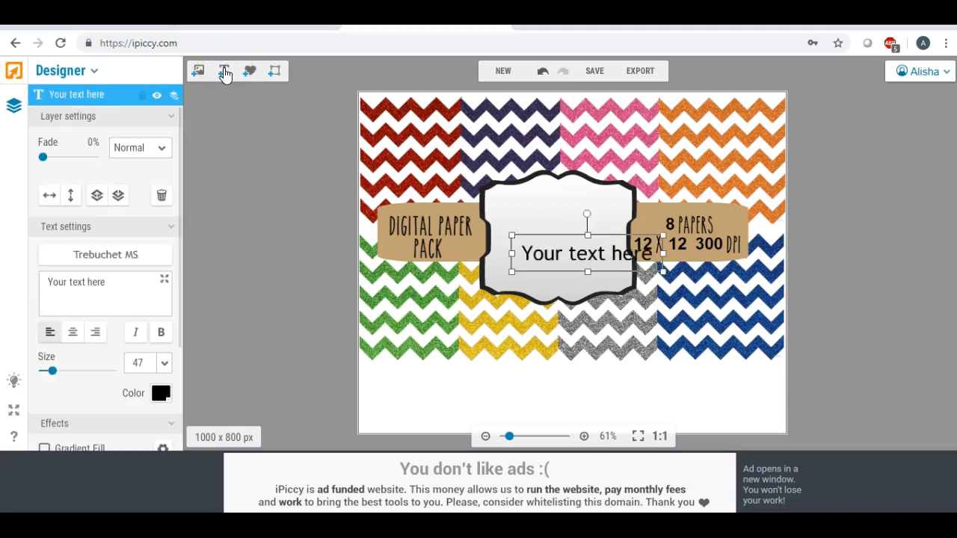
click(117, 282)
key(ctrl+a)
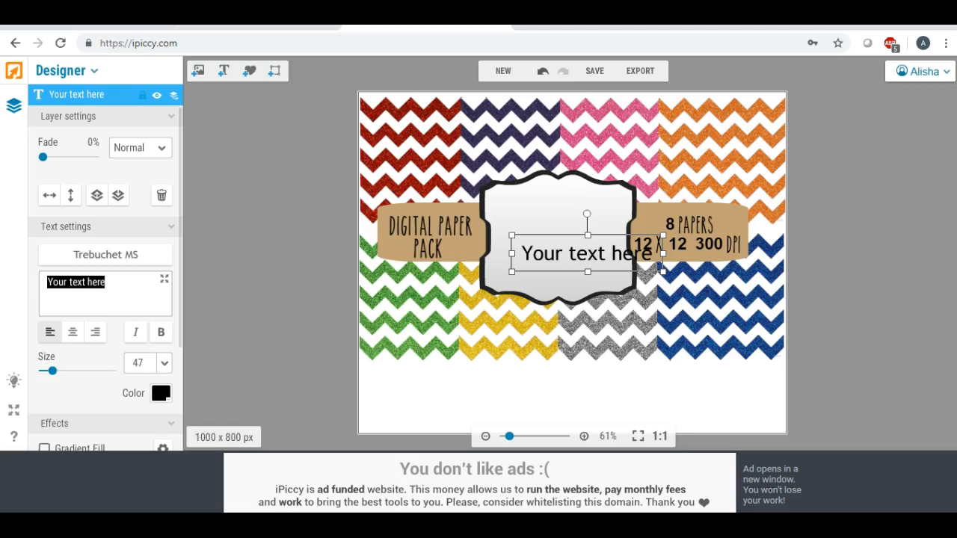
text(Chev)
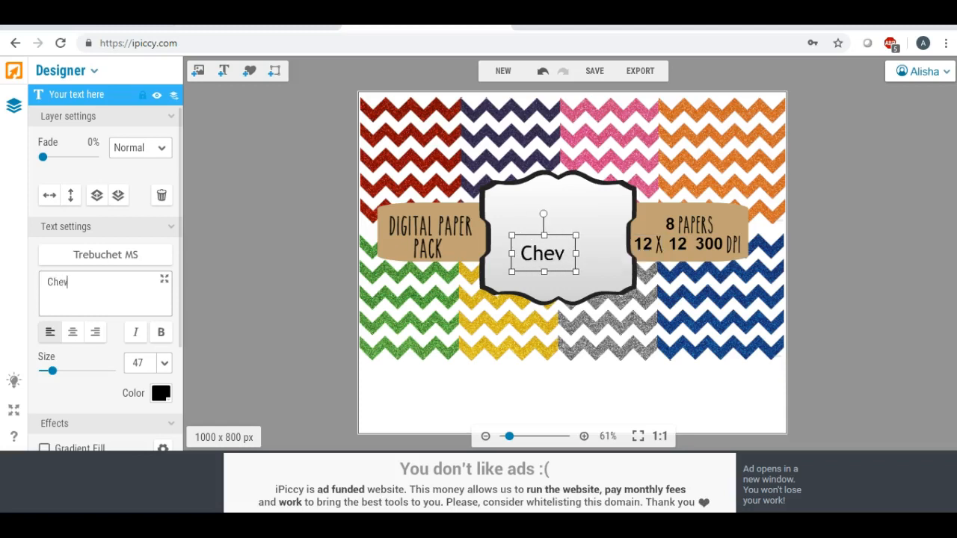
text(ron )
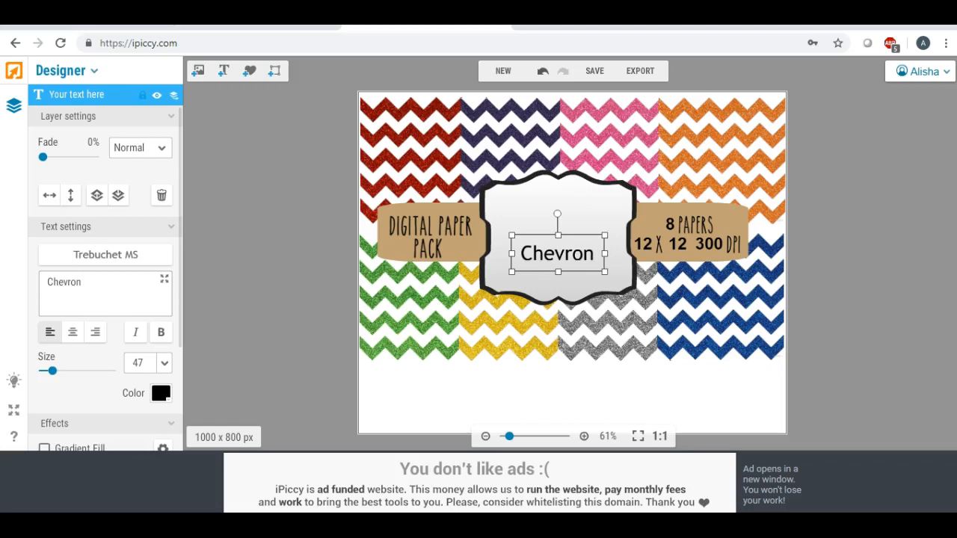
text(Glitter )
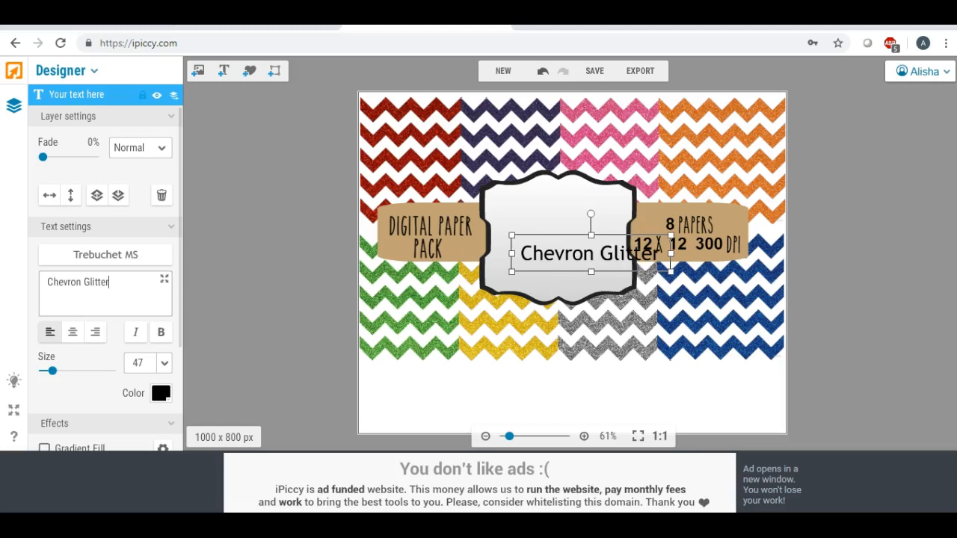
text(Patt)
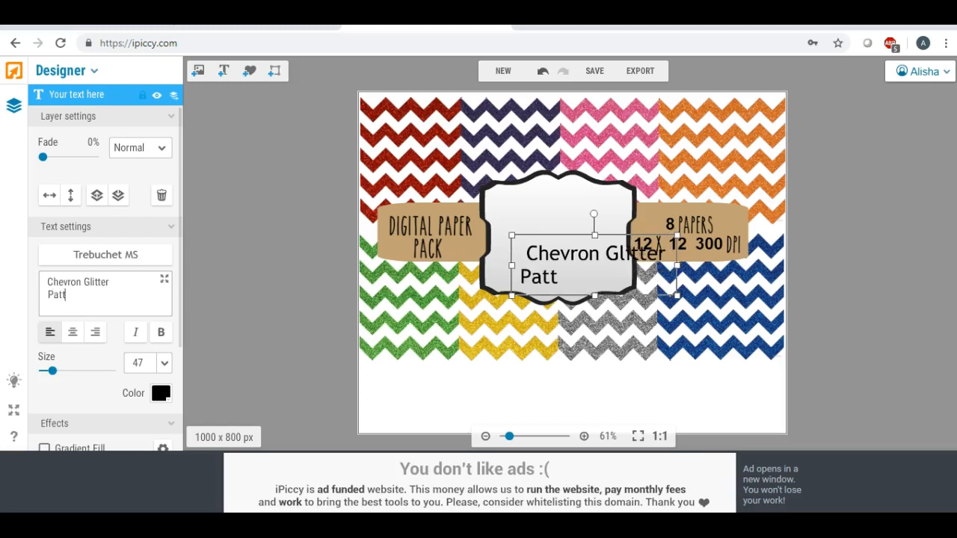
text(ern P)
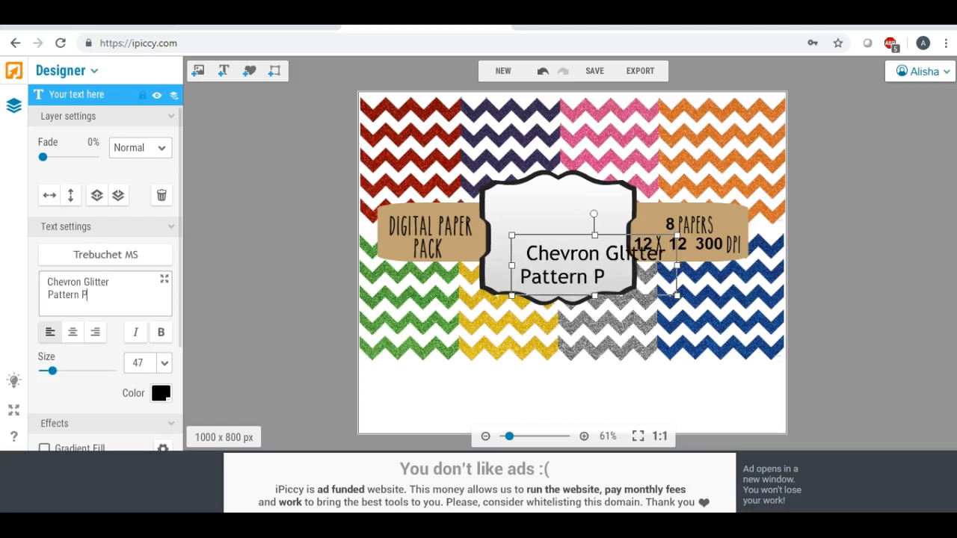
text(apers)
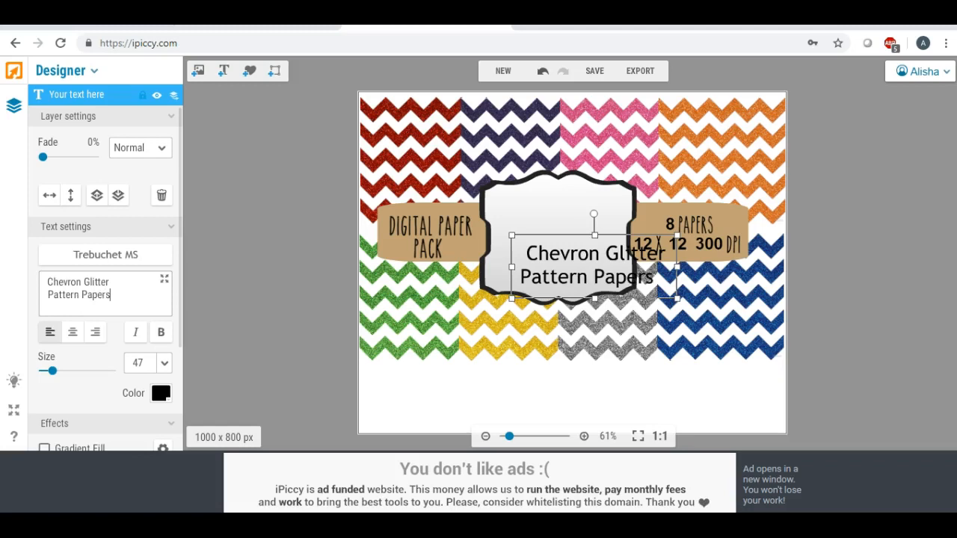
click(73, 332)
drag(595, 301, 568, 261)
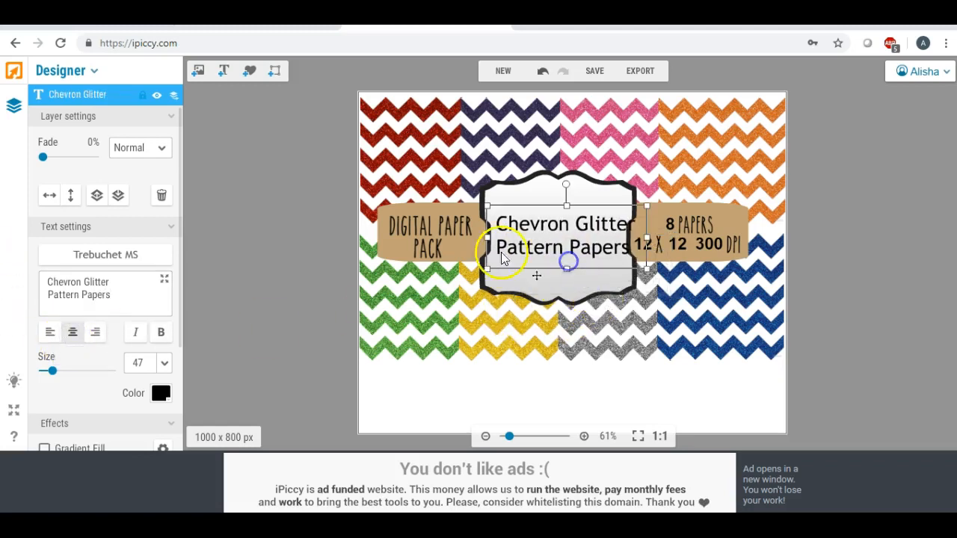
Step: Set the "Chevron Glitter Pattern Papers" text to the local font The Skinny in bold
click(112, 253)
click(154, 122)
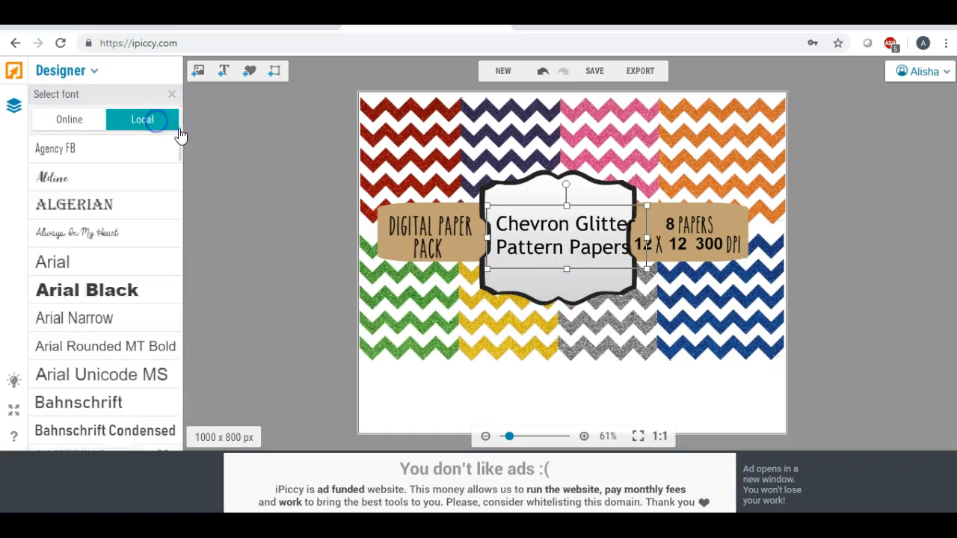
drag(180, 147, 180, 416)
click(81, 282)
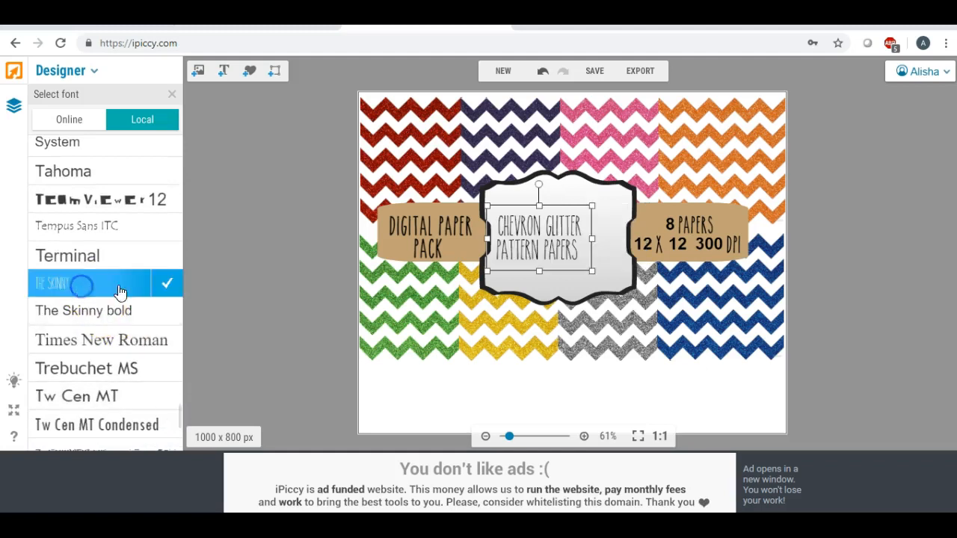
click(169, 286)
click(160, 332)
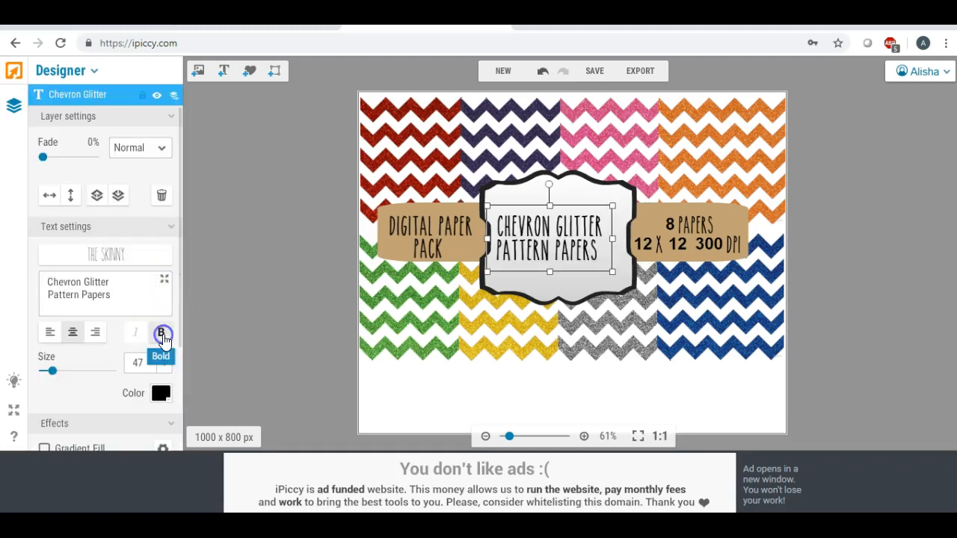
Step: Enlarge the "Chevron Glitter Pattern Papers" text to size 51 and stretch it to fill the framed label
mouse_move(539, 258)
mouse_down()
mouse_move(540, 234)
mouse_move(541, 243)
mouse_up()
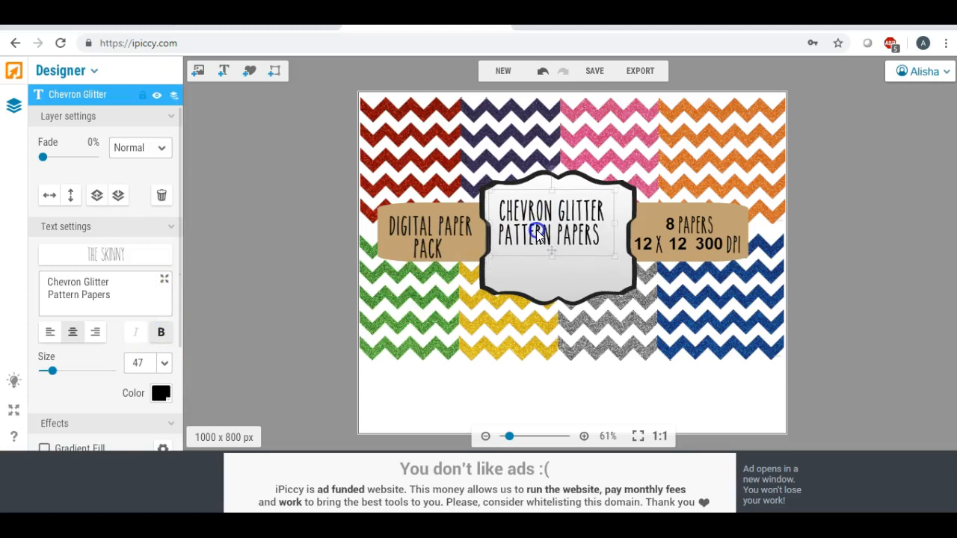
drag(614, 257, 624, 267)
drag(557, 265, 559, 281)
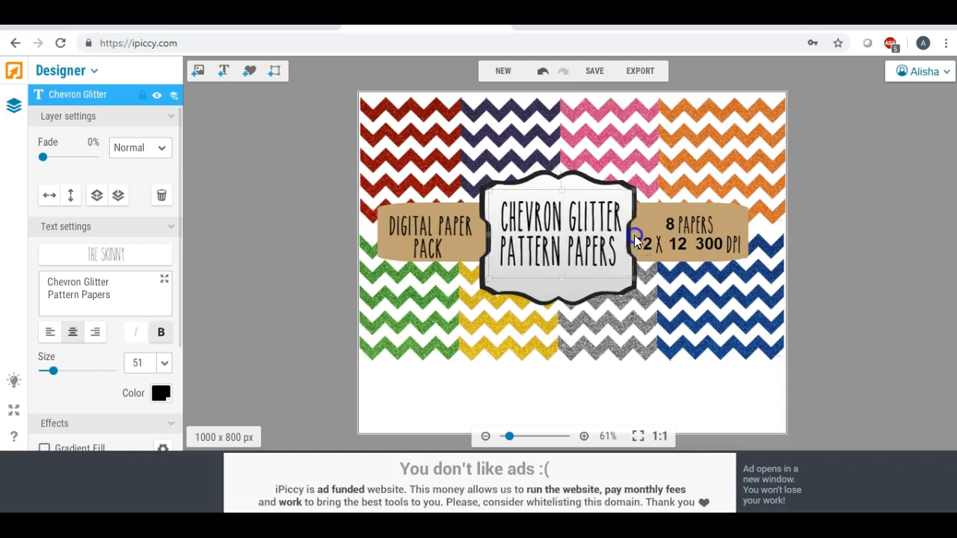
click(304, 256)
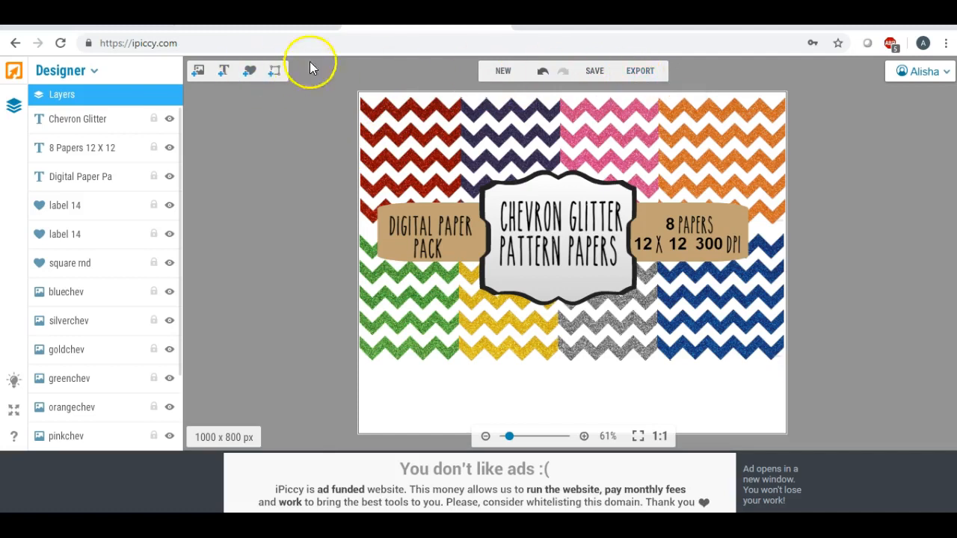
Step: Switch from the Designer to the Editor, exporting the finished design to it
click(89, 75)
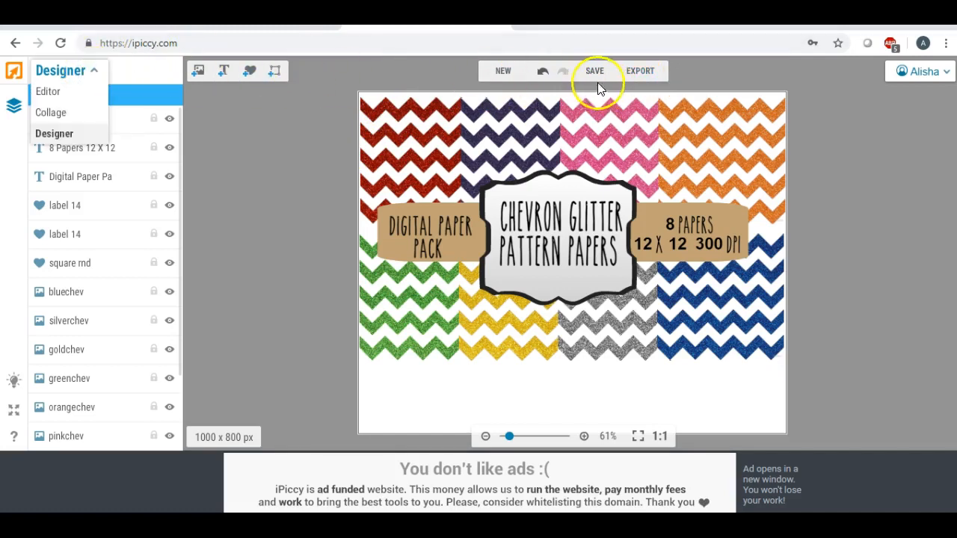
click(68, 136)
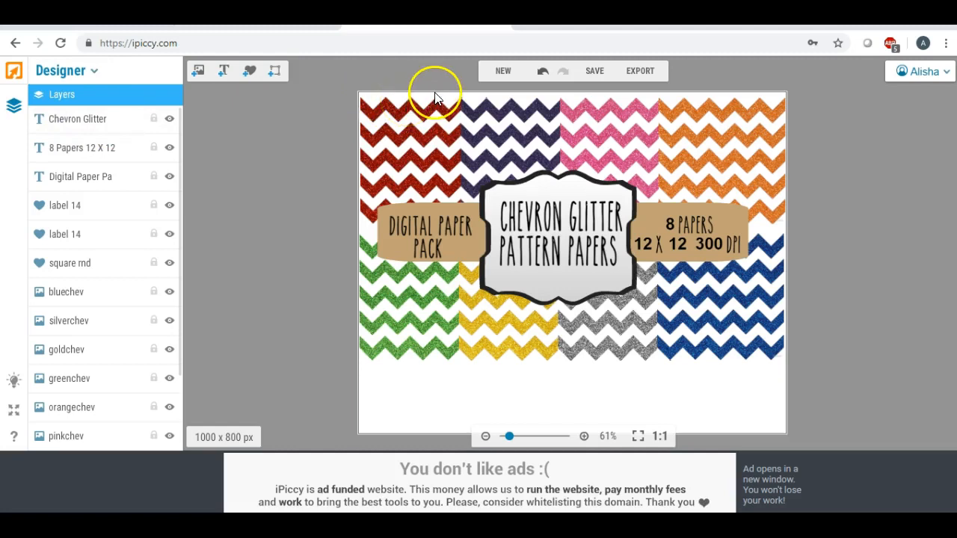
click(87, 73)
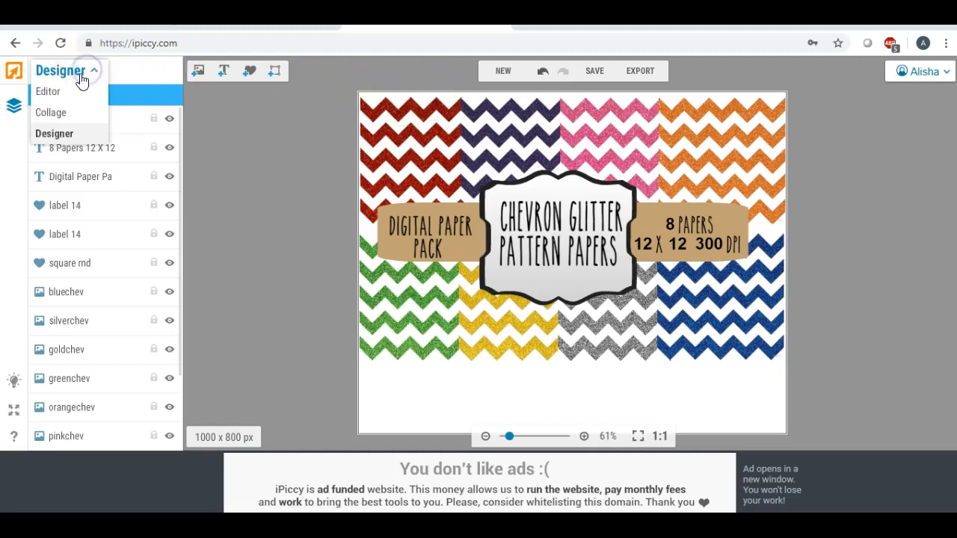
click(69, 94)
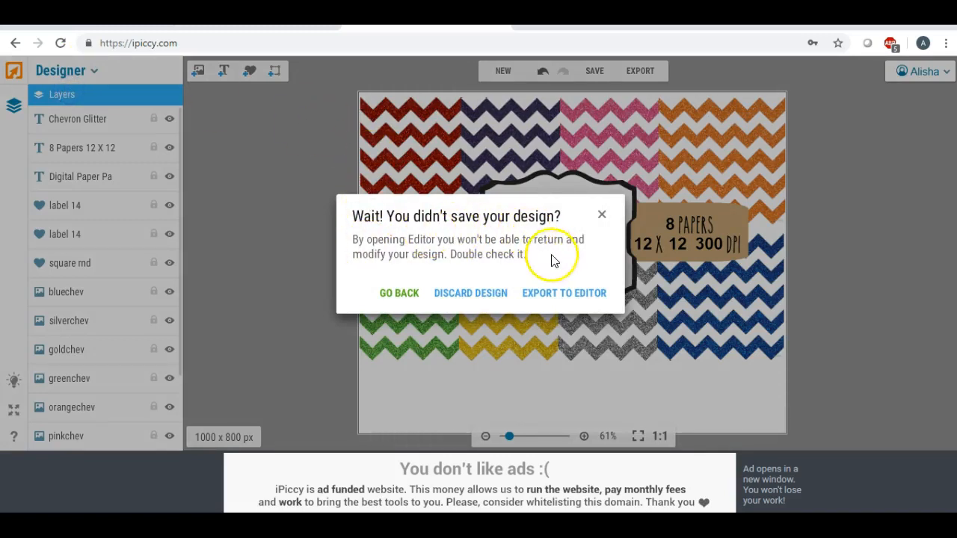
click(552, 300)
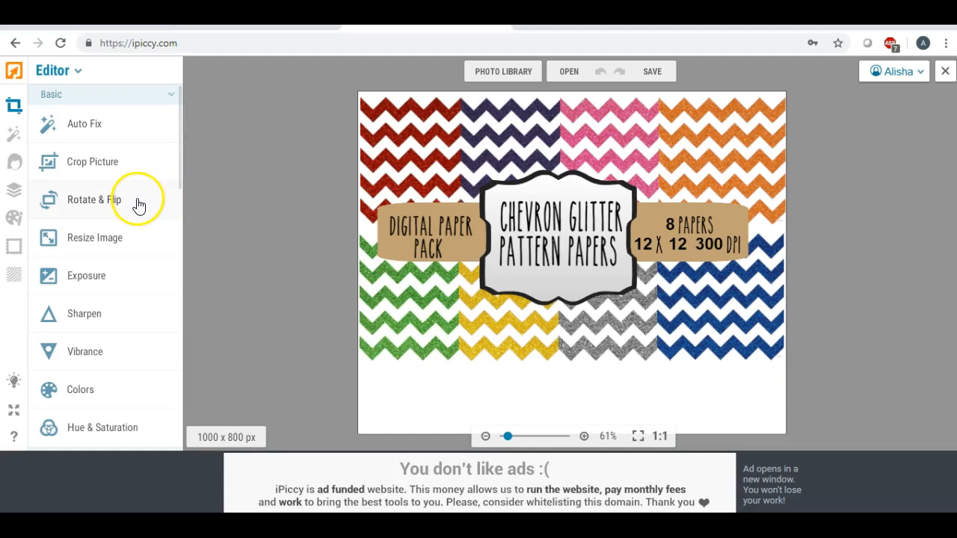
Step: Start cropping the picture and enlarge the crop area to about 908 x 727 px around the label and banner
click(103, 164)
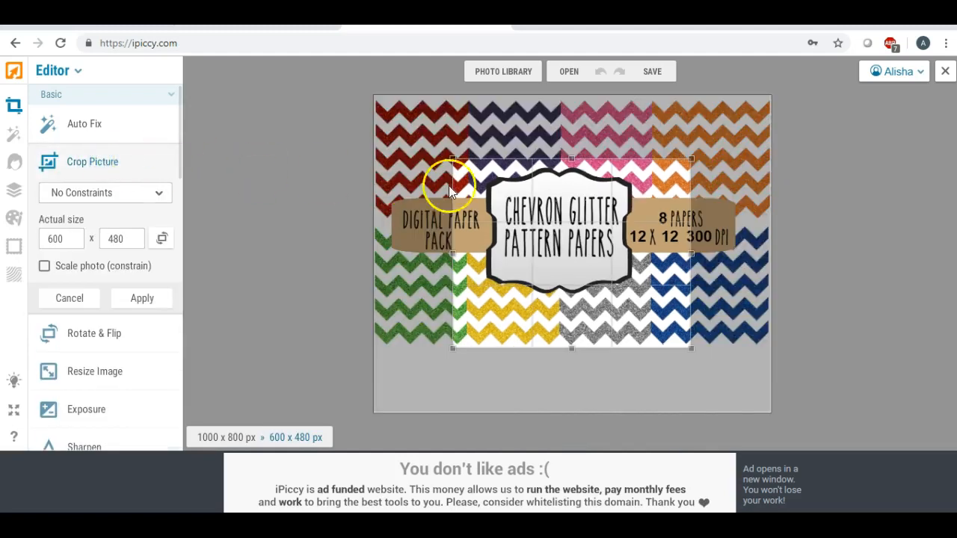
drag(516, 198, 445, 149)
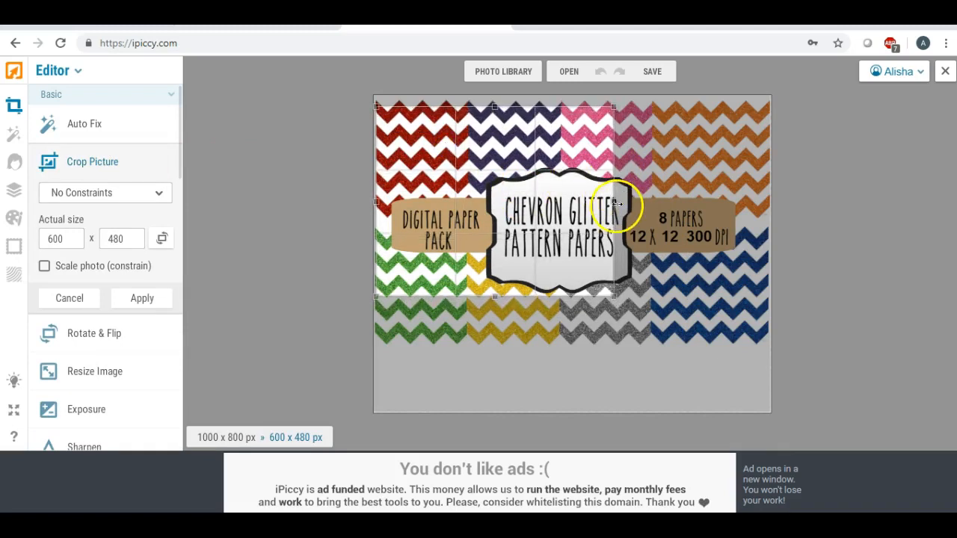
drag(609, 288, 620, 327)
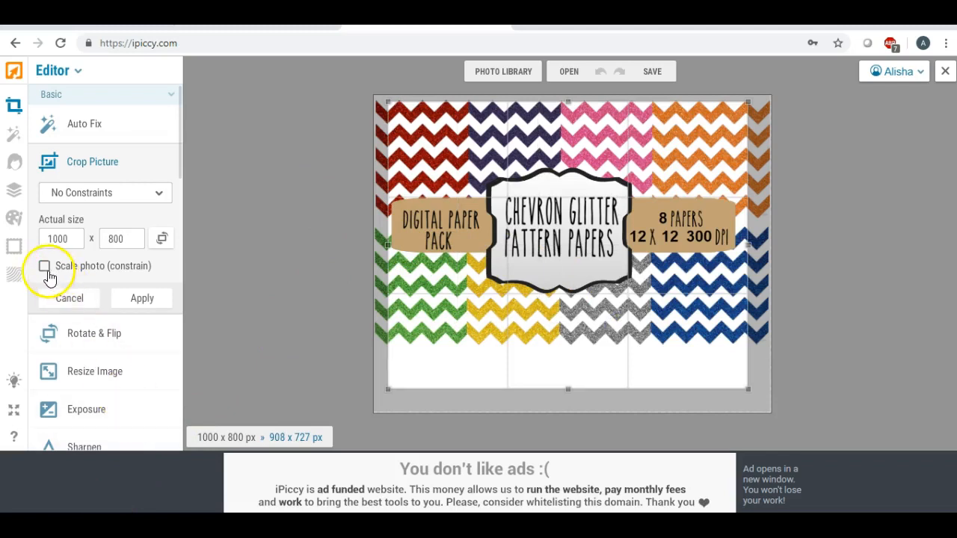
Step: Enable Scale photo (constrain) for the crop and try to set its height to 500
click(44, 268)
click(44, 268)
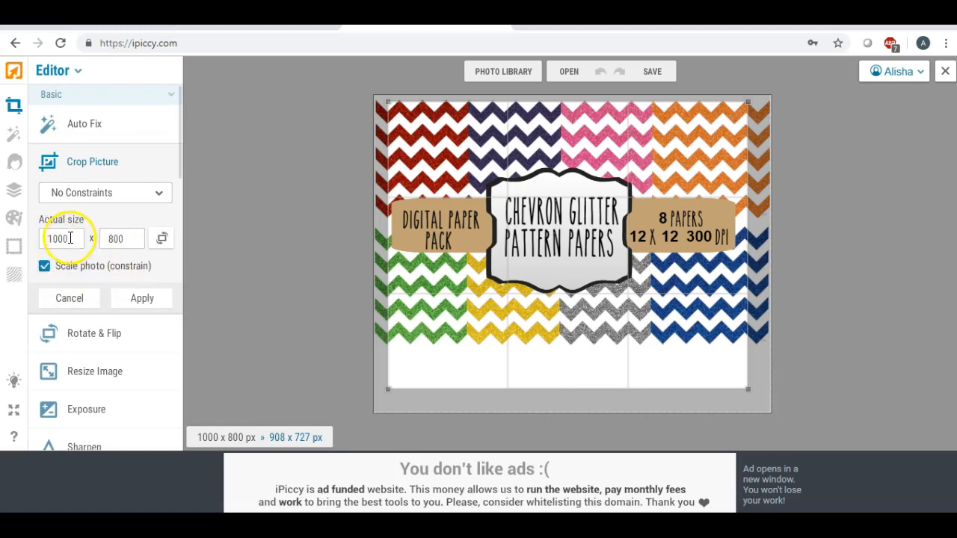
drag(124, 238, 106, 239)
text(500)
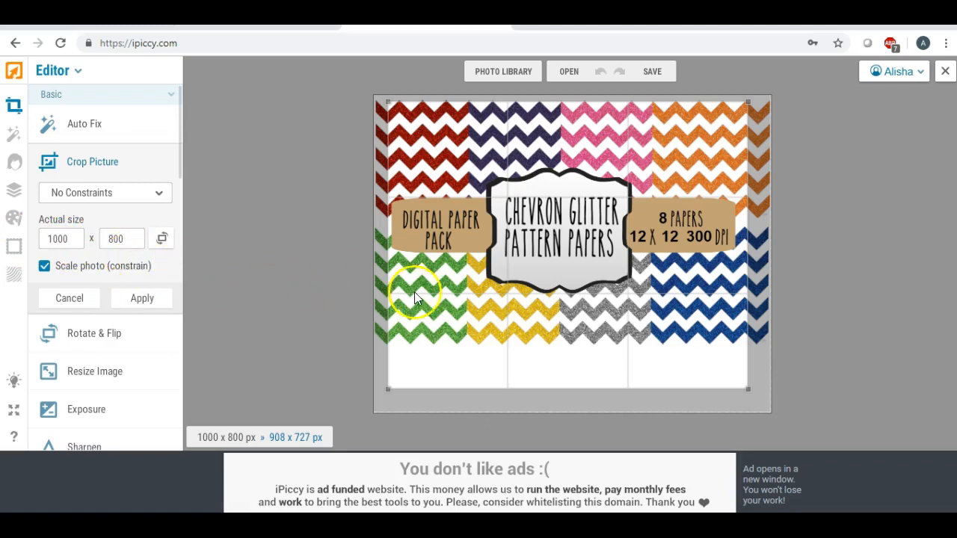
Step: Shift the crop area to the image's upper edge with the whole banner inside and apply the 908 x 727 px crop
click(388, 387)
drag(387, 390, 395, 365)
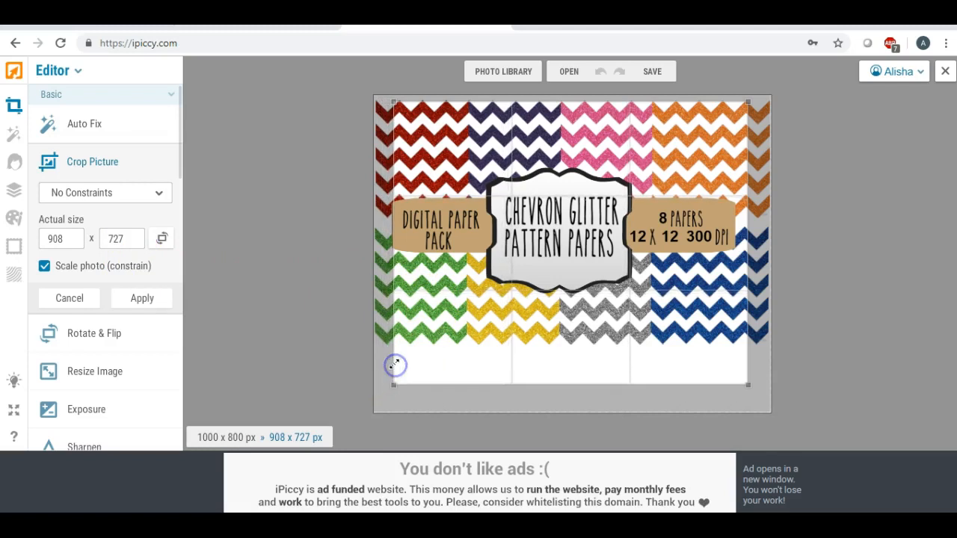
mouse_move(498, 318)
mouse_down()
mouse_move(507, 296)
mouse_move(503, 303)
mouse_up()
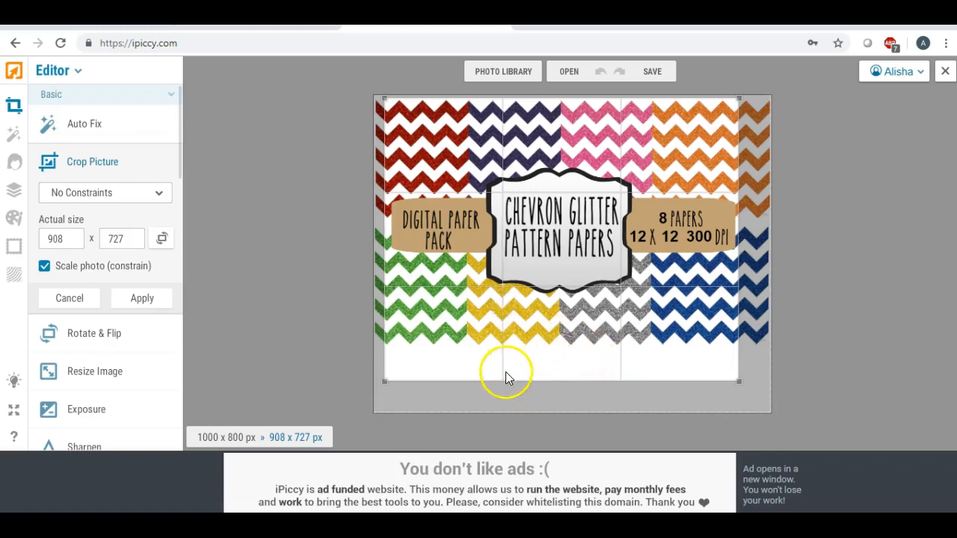
drag(738, 381, 738, 383)
drag(590, 368, 591, 352)
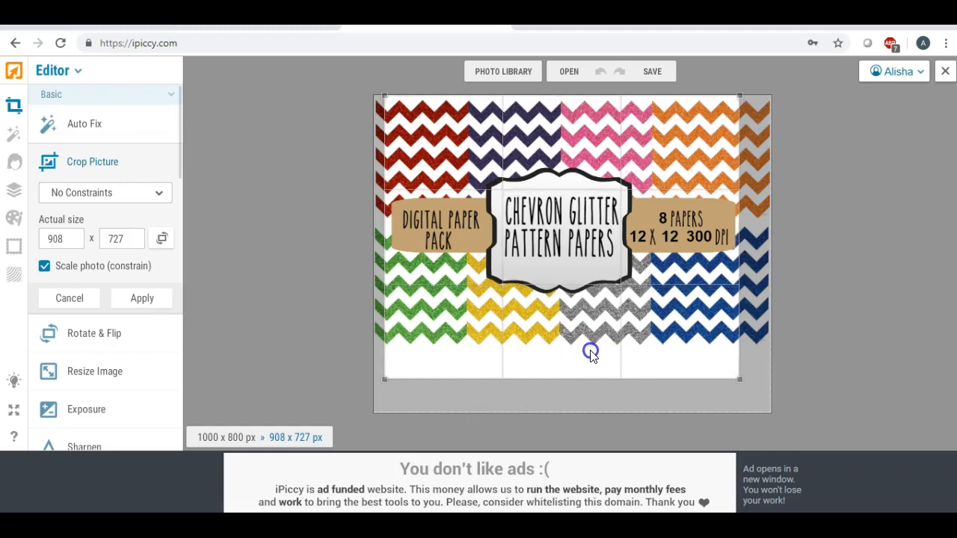
click(141, 299)
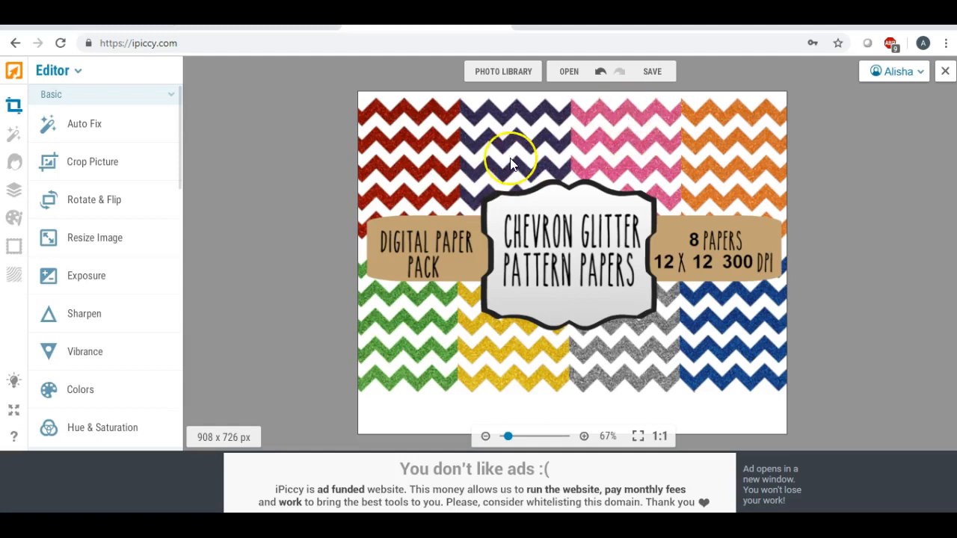
Step: Try to resize the image to 100 x 800 px with Constrain proportions off, and undo the resize
click(92, 243)
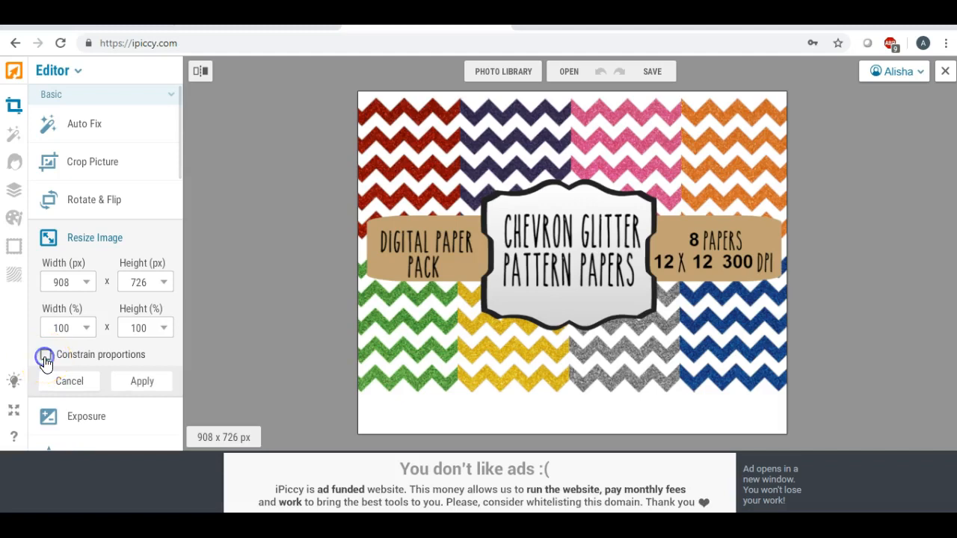
drag(77, 282, 12, 282)
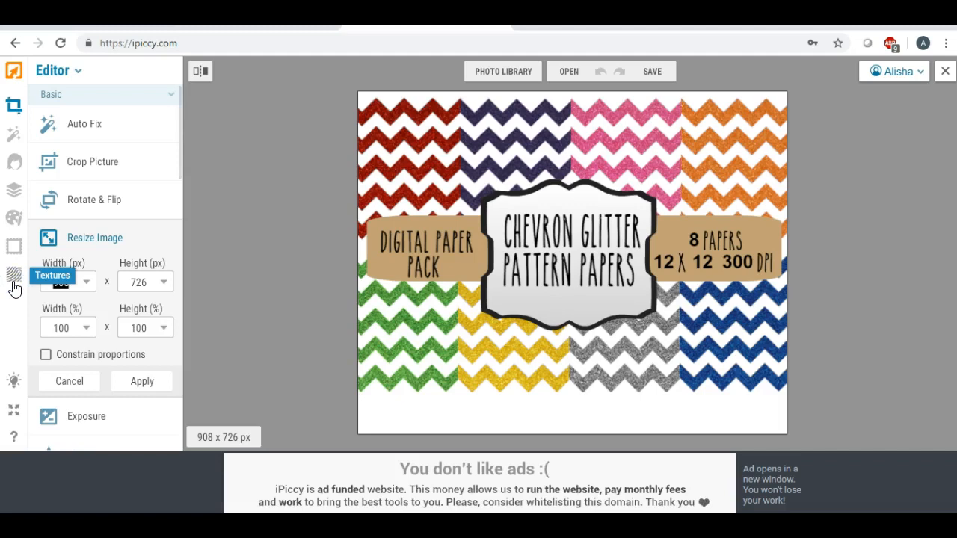
text(100)
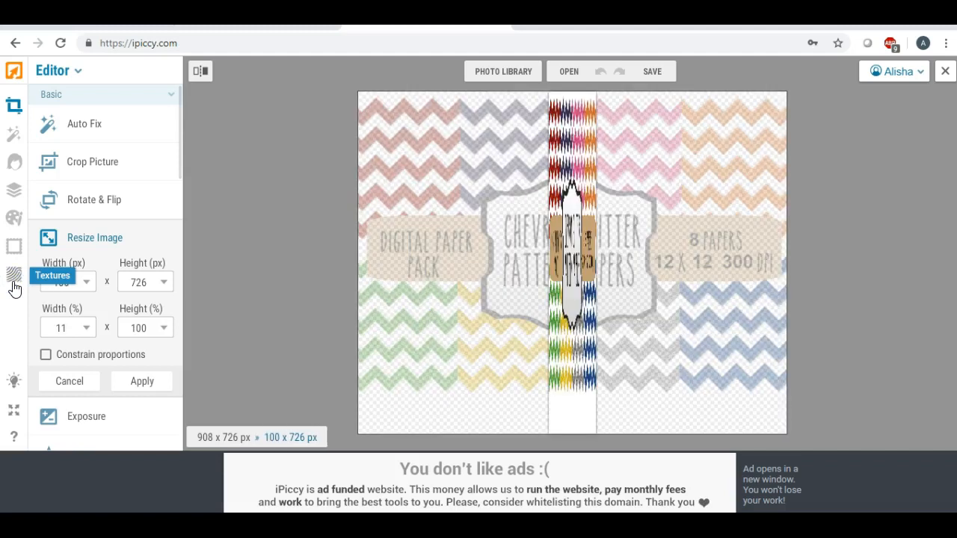
drag(159, 282, 118, 281)
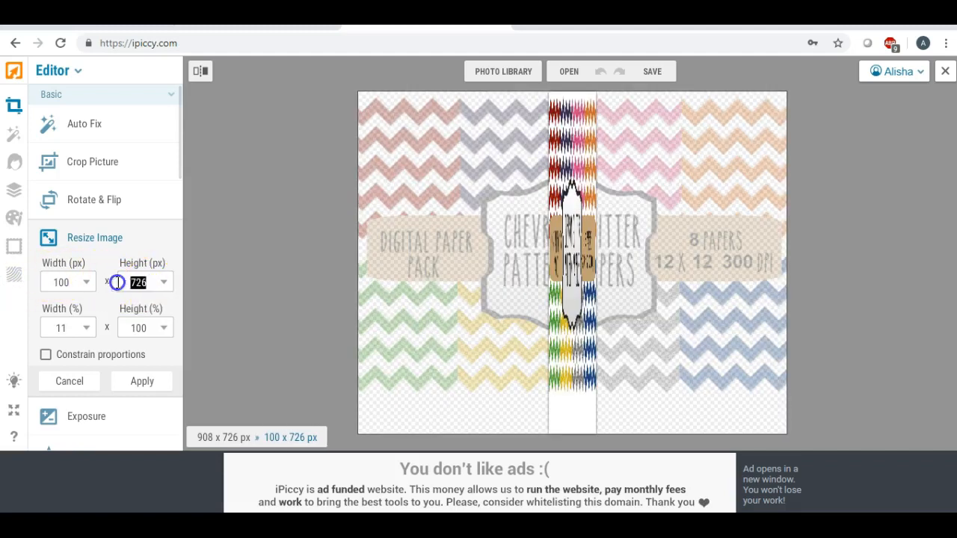
text(800)
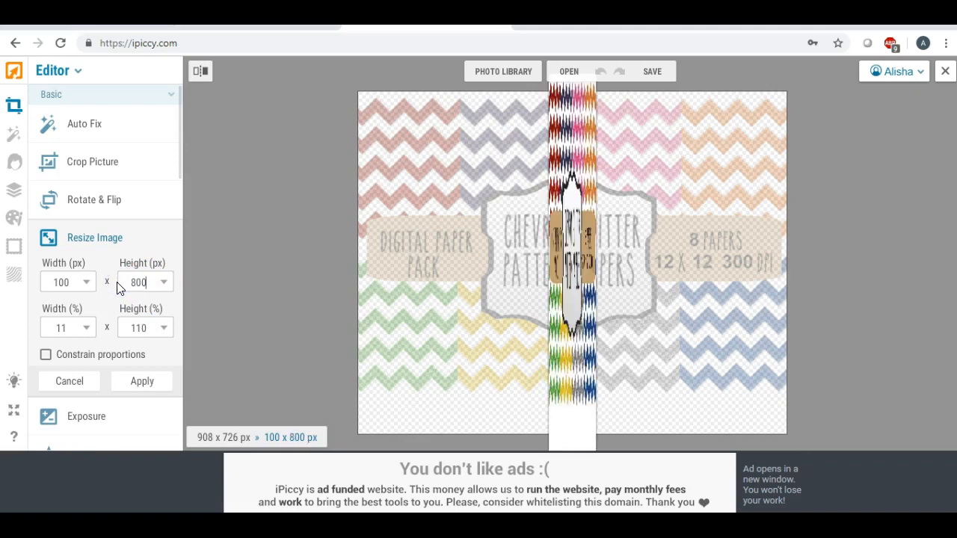
click(140, 381)
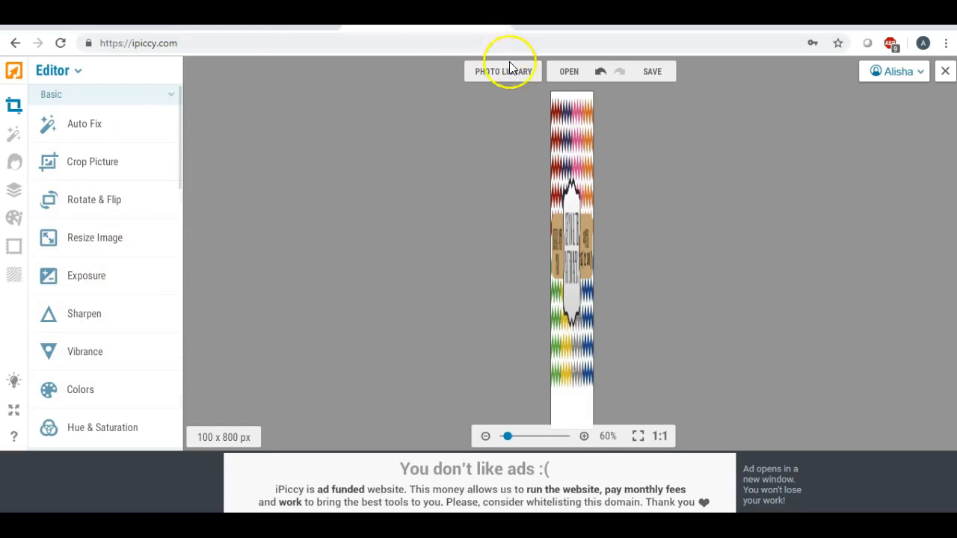
click(600, 72)
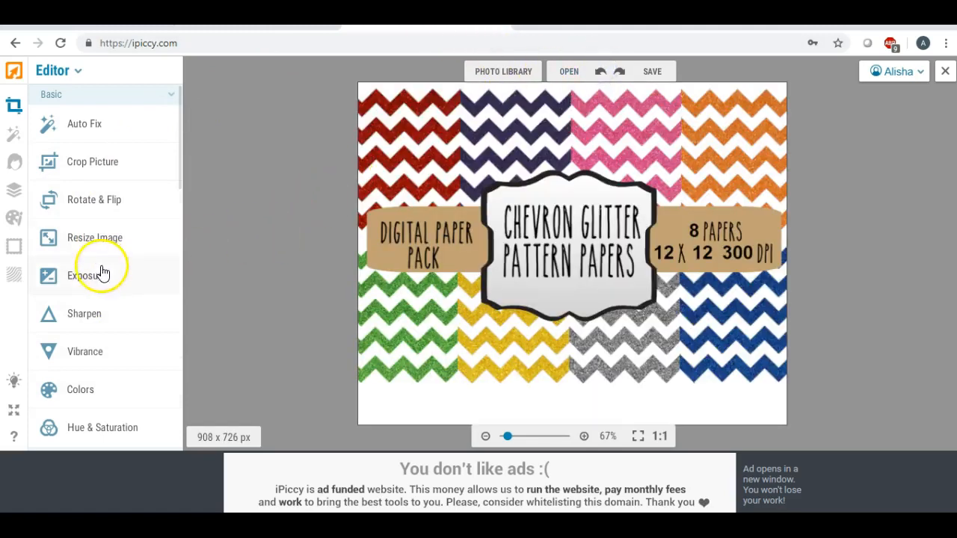
click(92, 239)
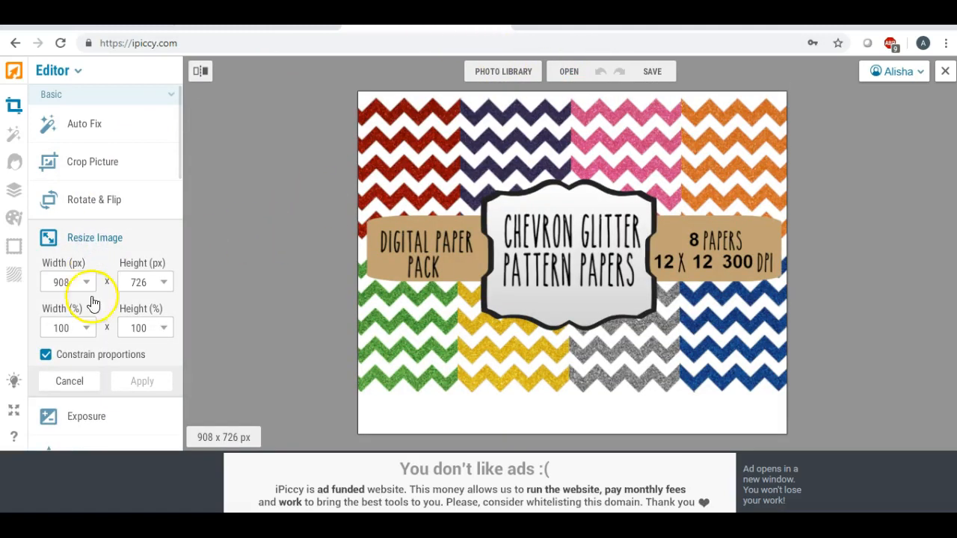
Step: Crop the picture to about 908 x 634 px, cutting off the blank strip below the chevron papers
click(92, 162)
drag(490, 229, 409, 189)
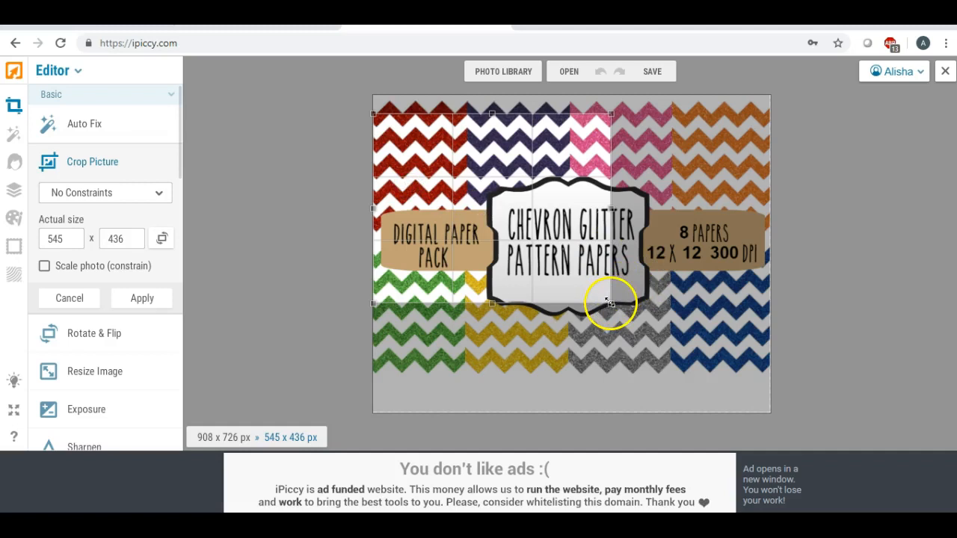
drag(611, 304, 770, 378)
drag(572, 113, 572, 98)
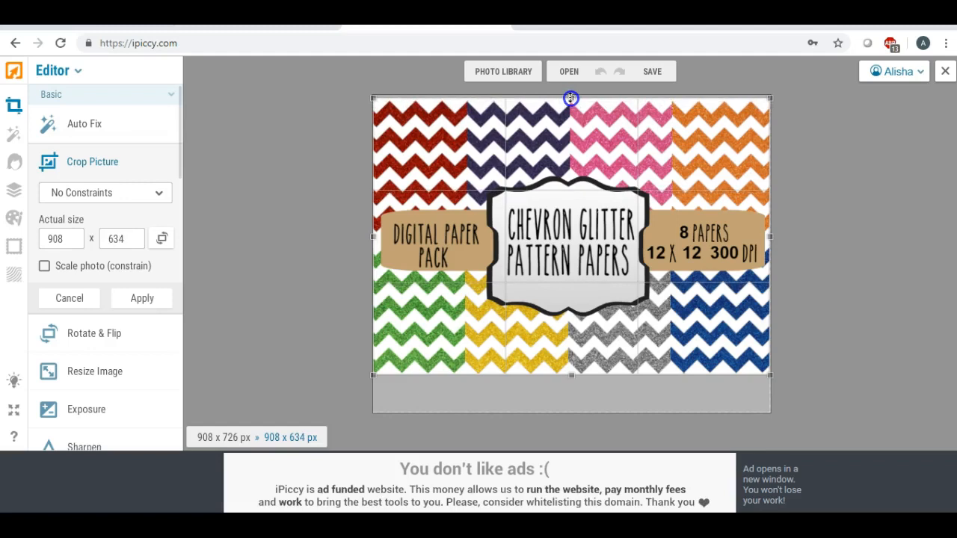
click(143, 299)
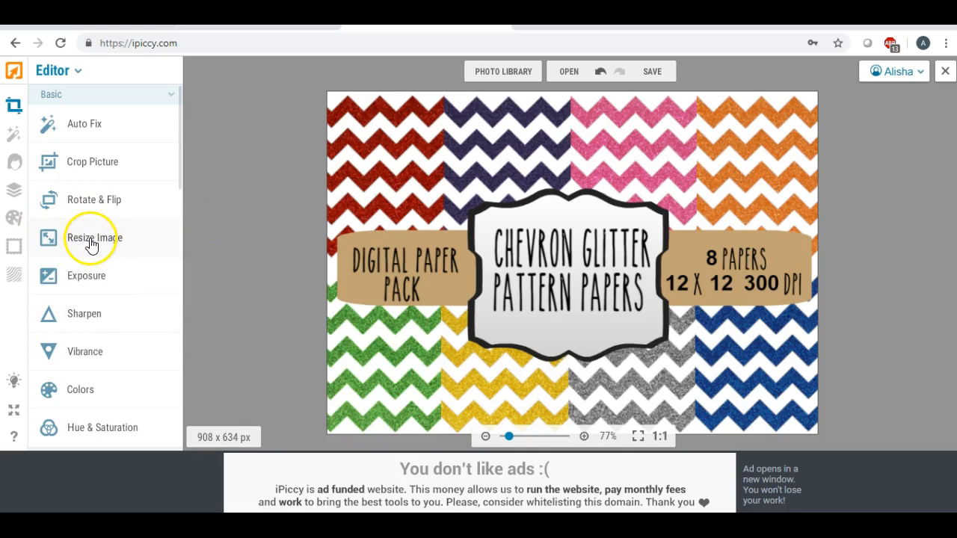
Step: Crop the picture again to about 891 x 603 px, trimming the thin margins around the chevron papers
click(89, 162)
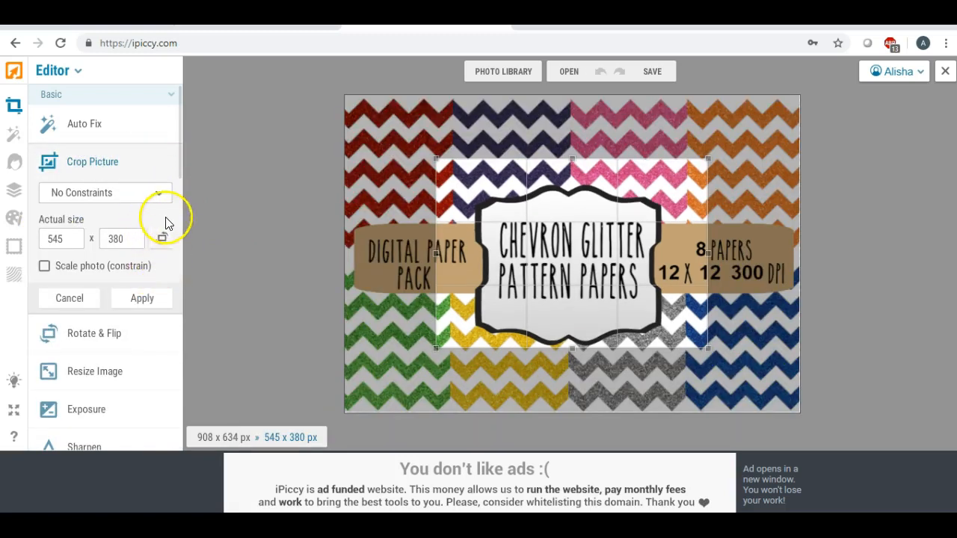
drag(487, 202, 406, 148)
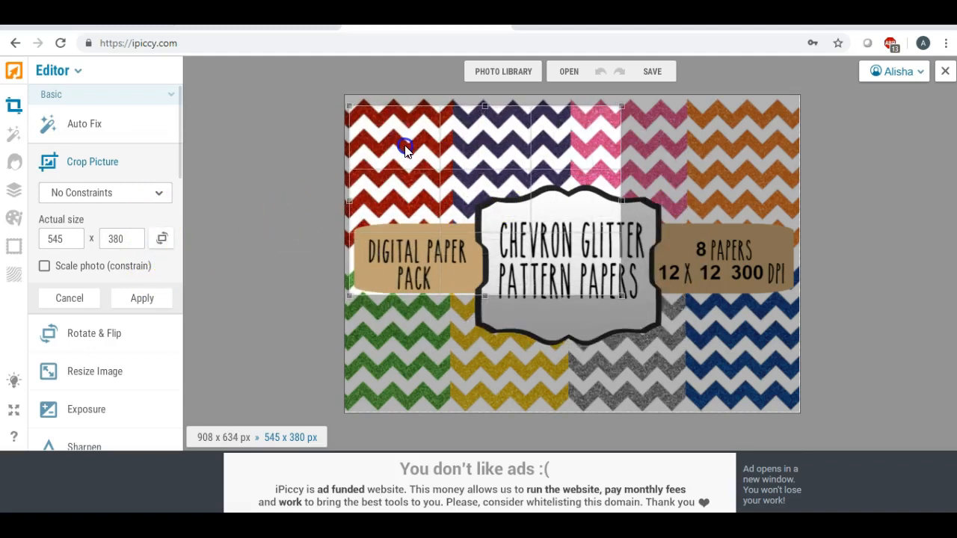
drag(624, 297, 796, 406)
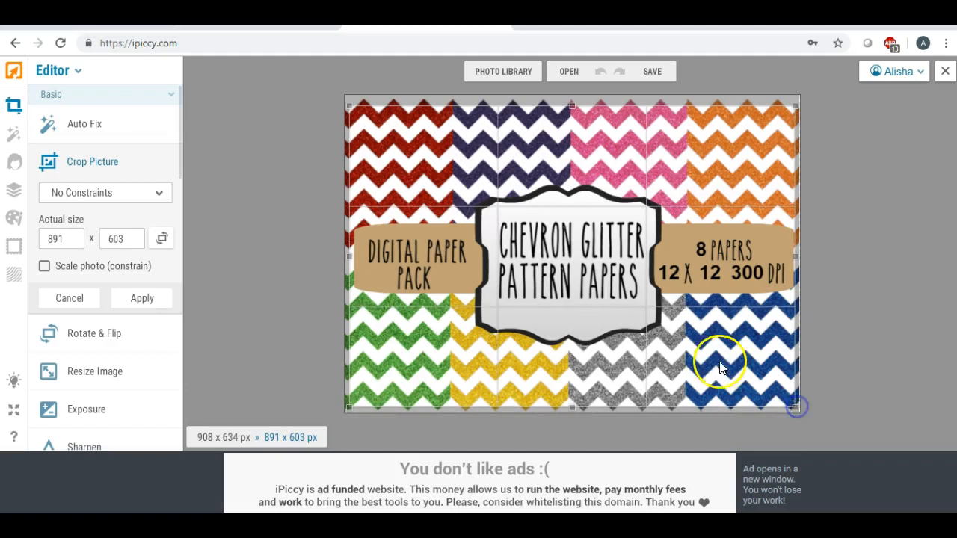
click(142, 297)
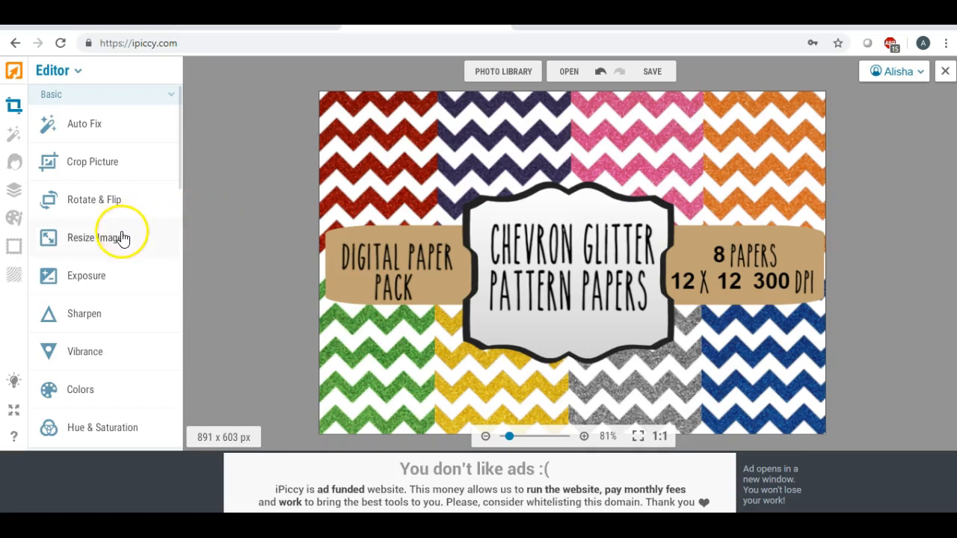
Step: Start saving the image to the computer as a .jpg named etsythumb with Highest quality
click(652, 72)
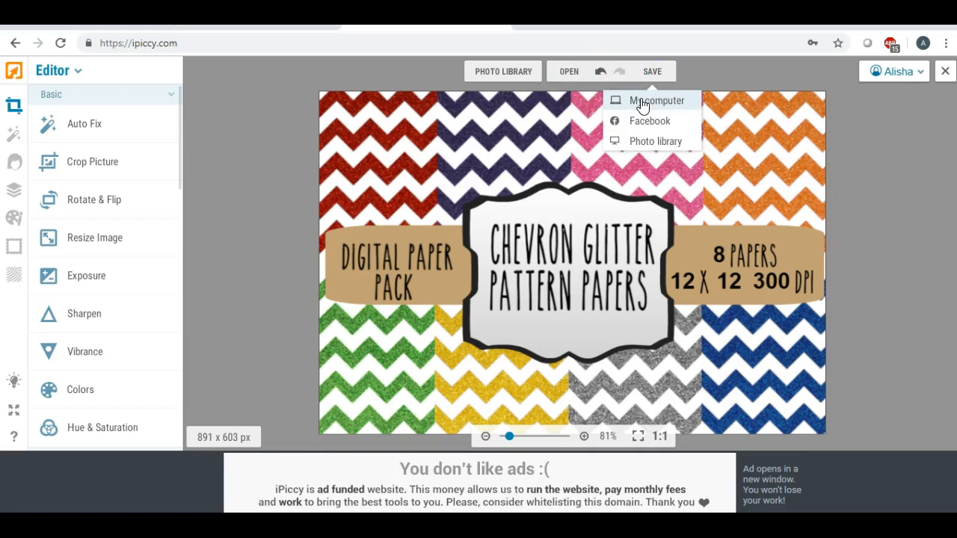
click(641, 105)
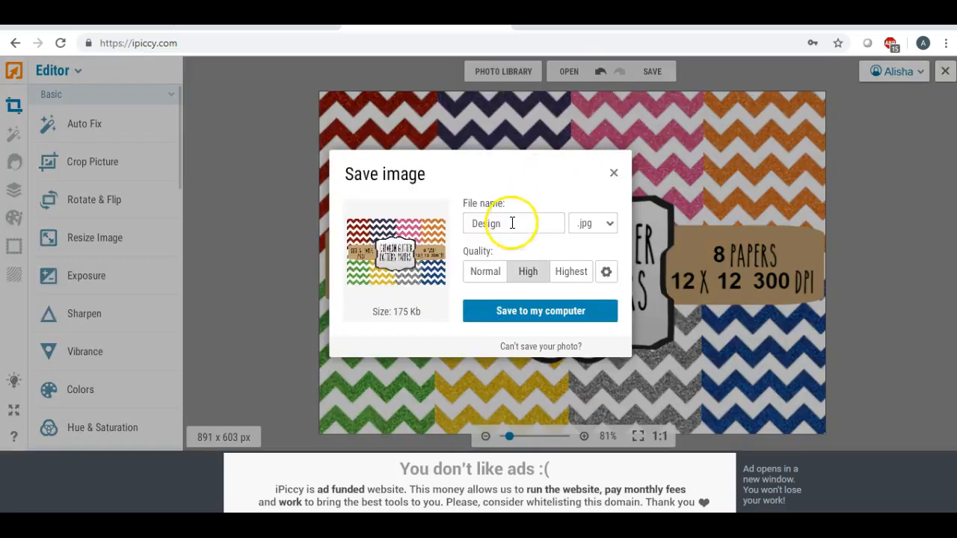
click(566, 274)
double_click(487, 222)
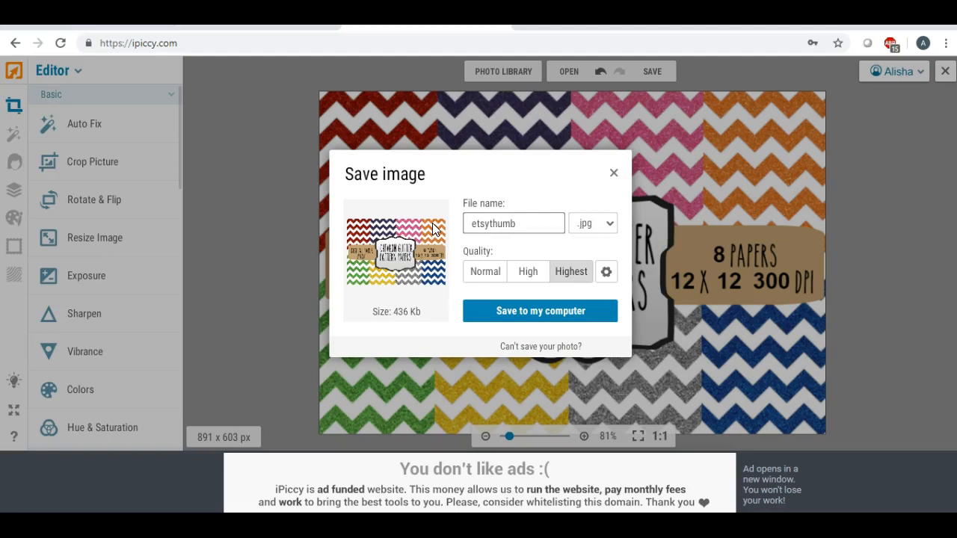
click(398, 225)
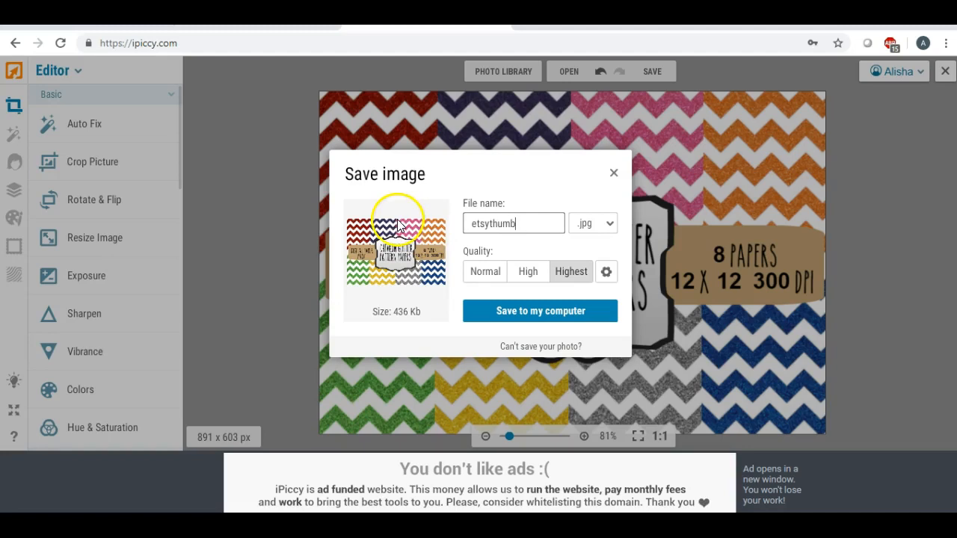
Step: Save the etsythumb image to the computer's Desktop folder as a JPEG
click(520, 316)
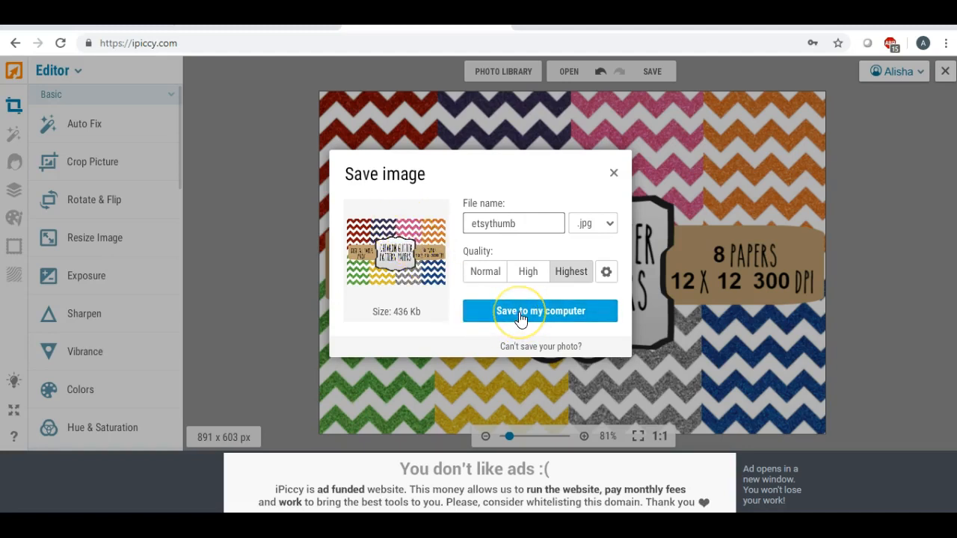
click(519, 317)
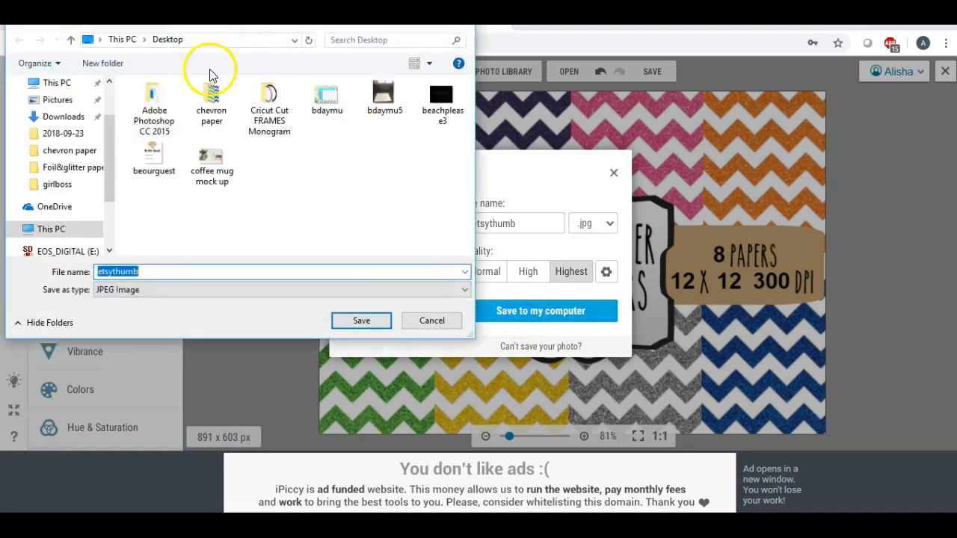
scroll(104, 139, up, 2)
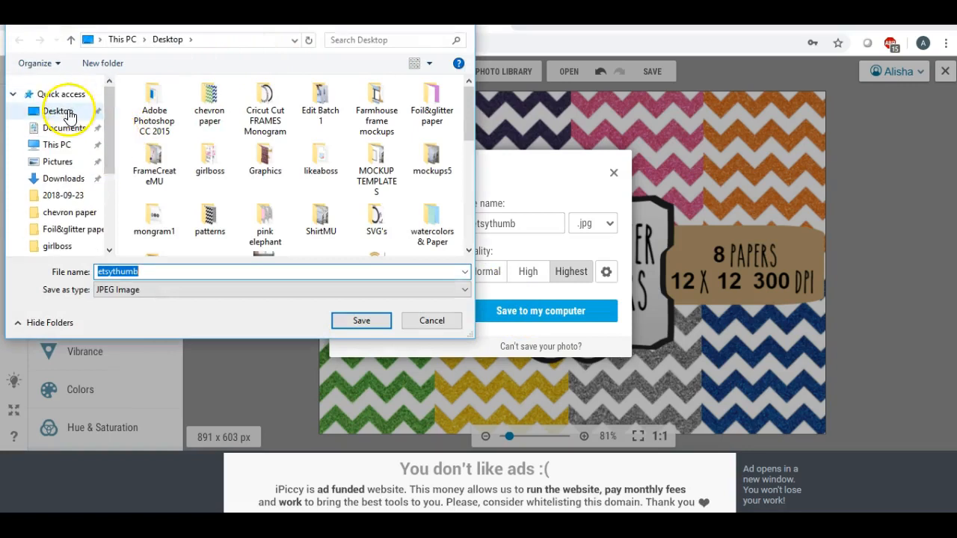
click(68, 116)
click(355, 320)
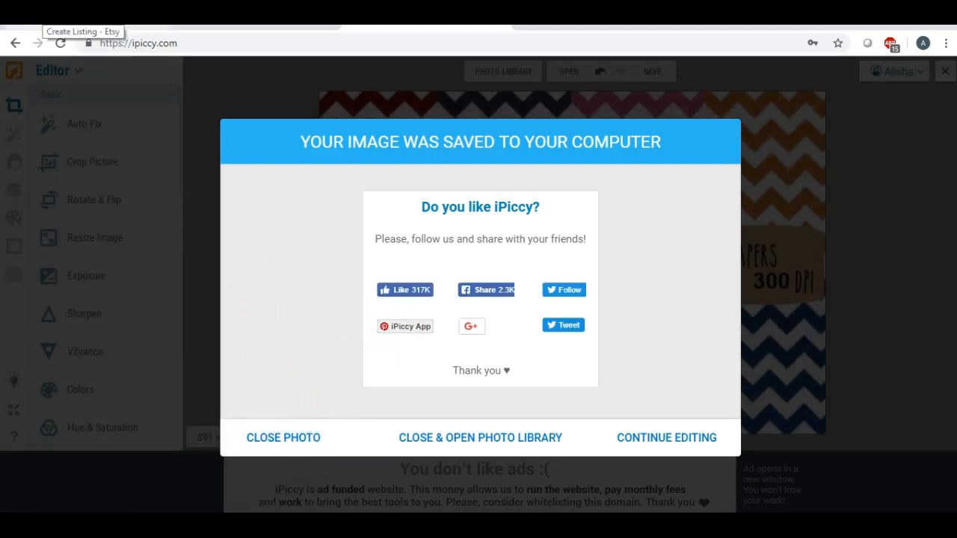
Step: Switch to the Etsy Create Listing page and add pic4thumb from the Desktop as the listing's first photo
click(52, 13)
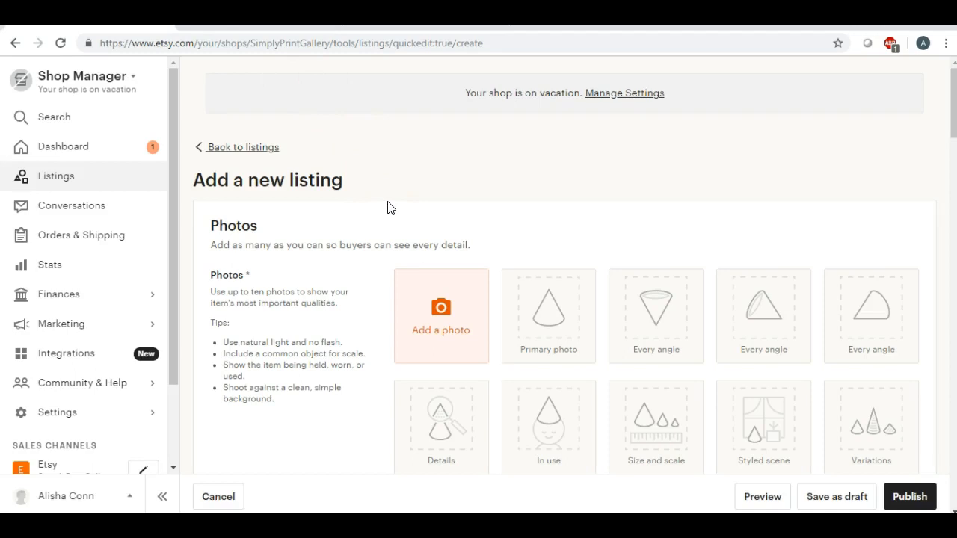
click(443, 306)
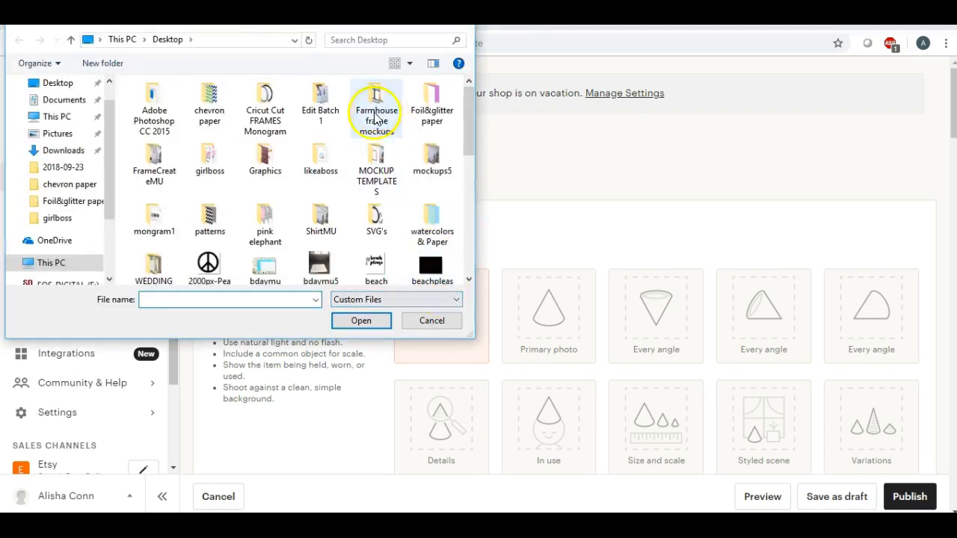
drag(468, 113, 467, 203)
click(380, 240)
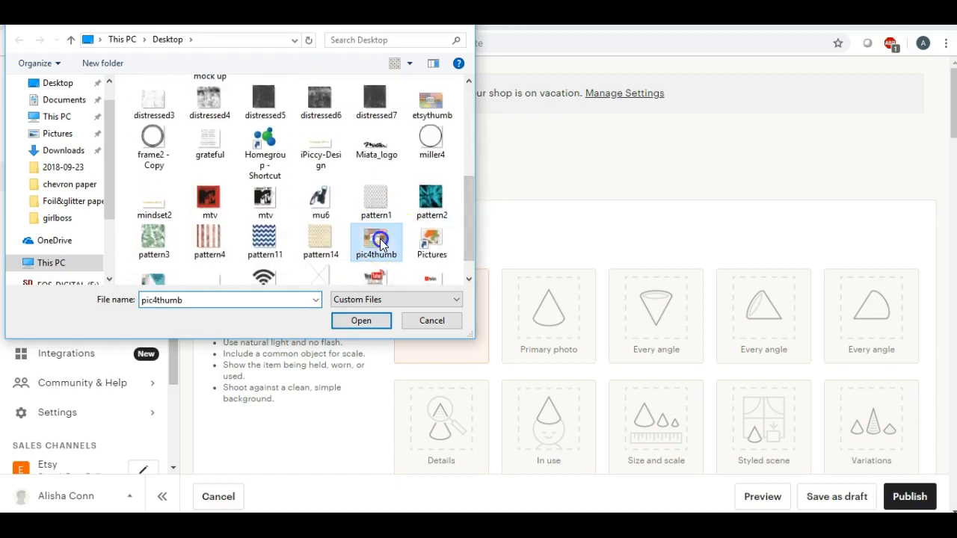
double_click(380, 241)
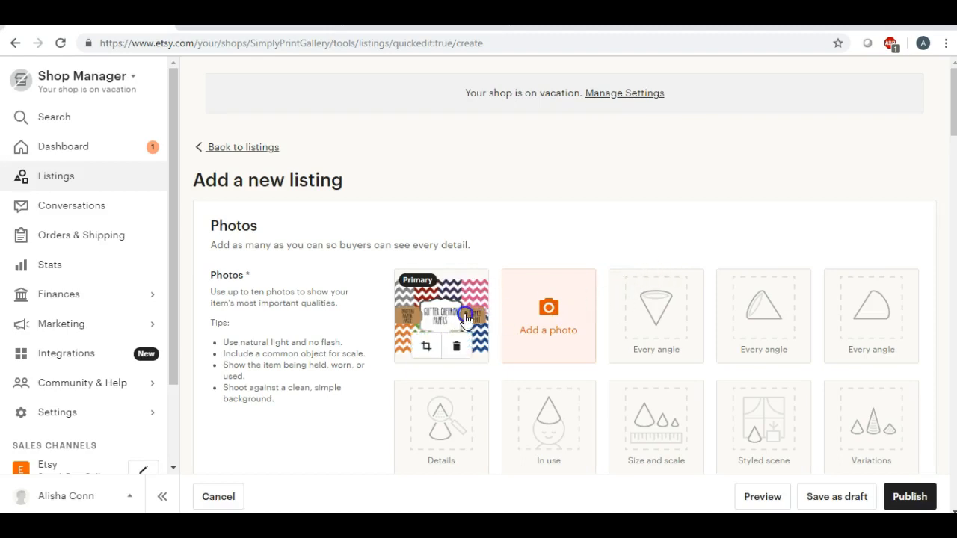
Step: Adjust the listing thumbnail to its minimum zoom so the whole design fits, save it and dismiss the notice
scroll(711, 261, down, 3)
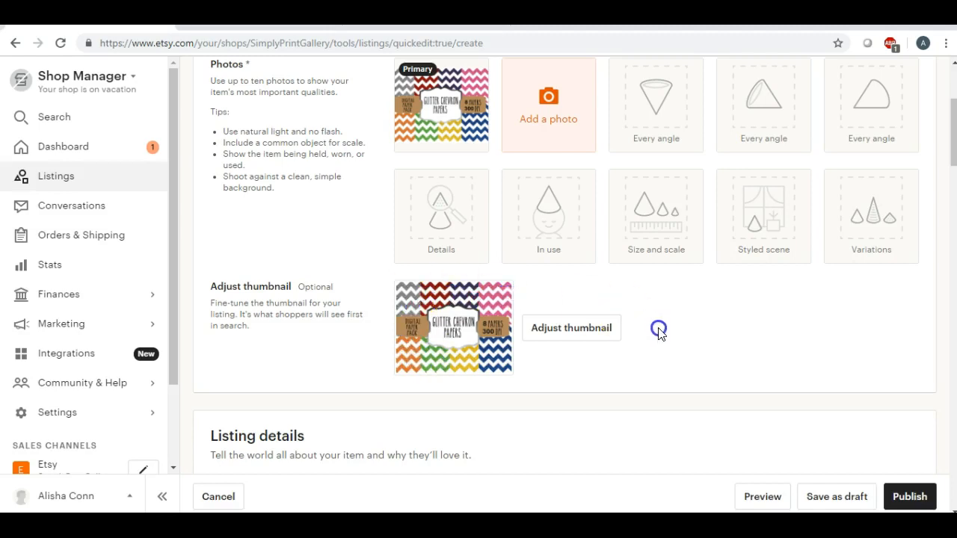
click(573, 331)
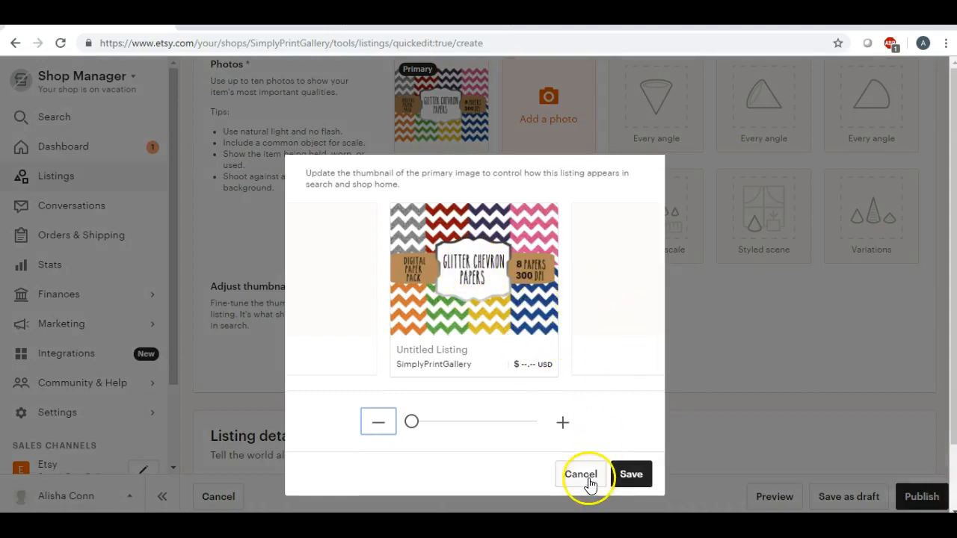
click(635, 474)
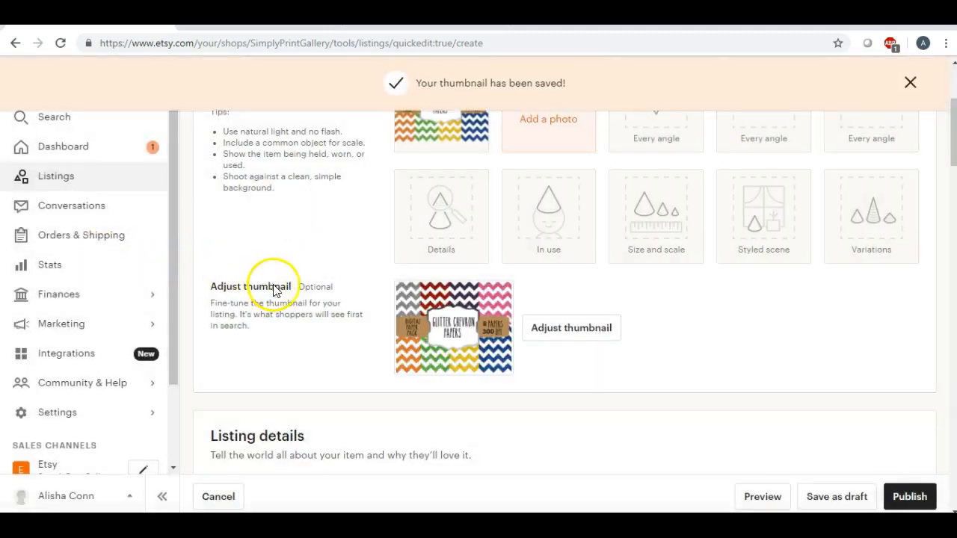
click(908, 84)
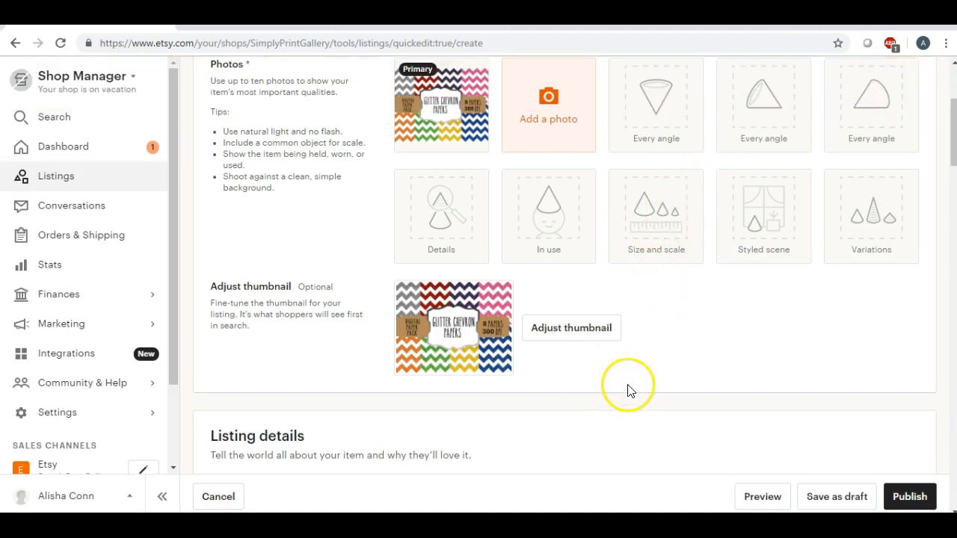
Step: Title the listing "Glitter Chevron Paper 12 X 12" in the listing details
scroll(628, 391, down, 1)
scroll(628, 391, down, 3)
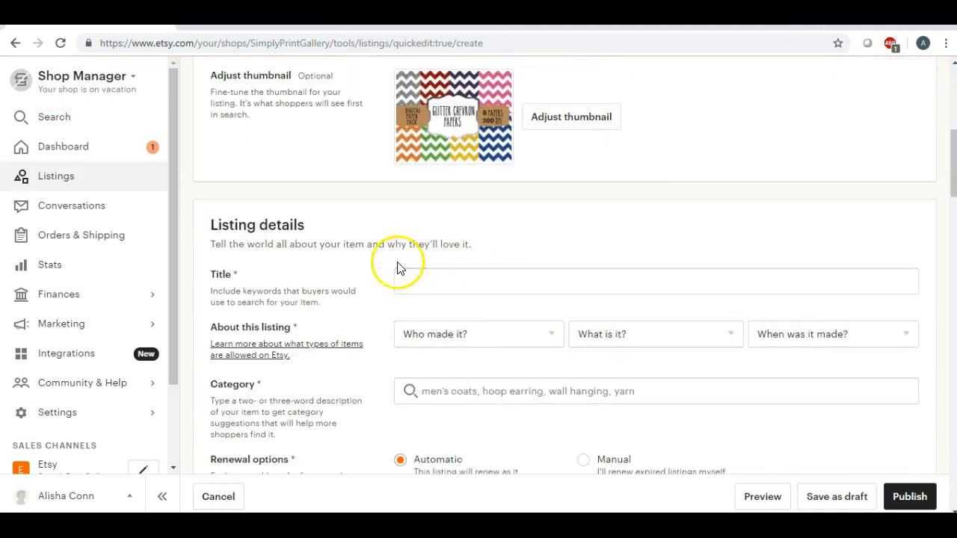
click(428, 283)
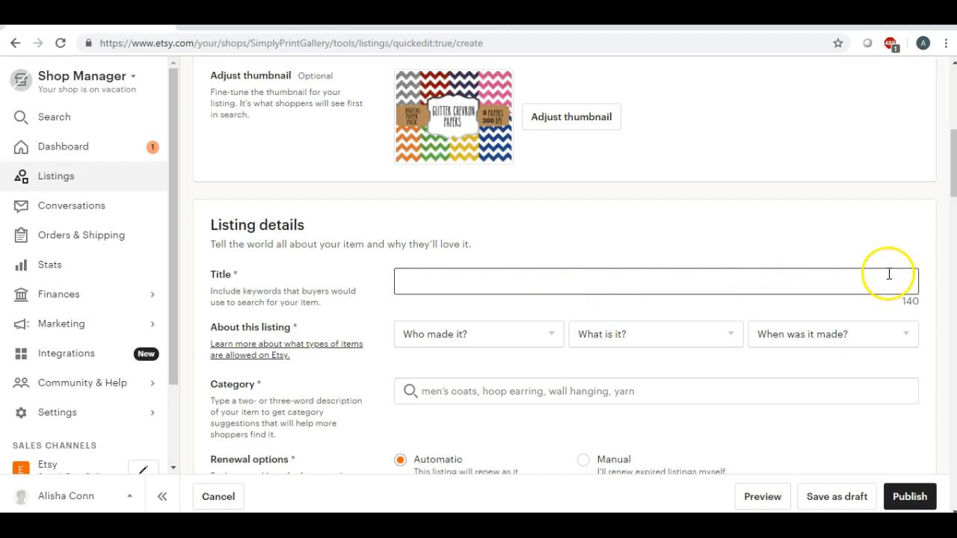
text(Glitter)
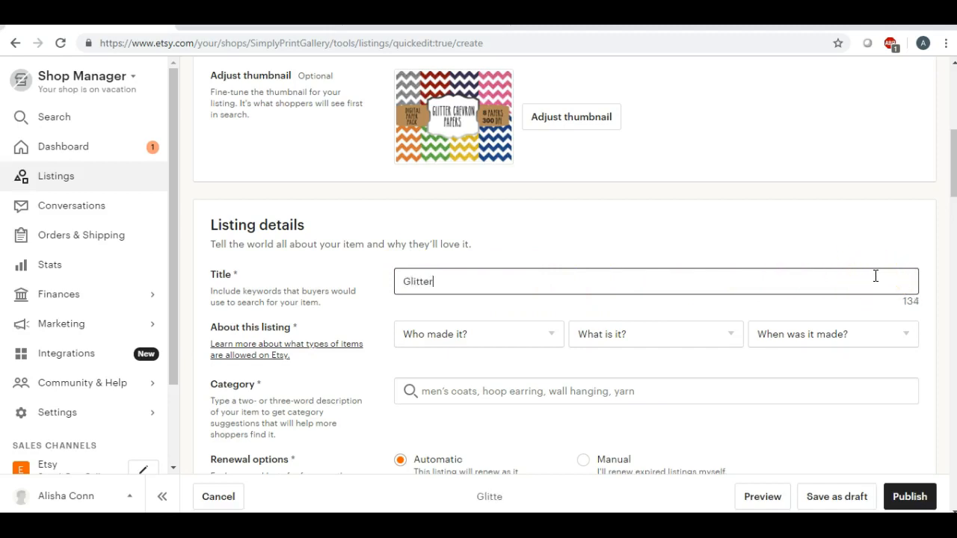
text( Chevron)
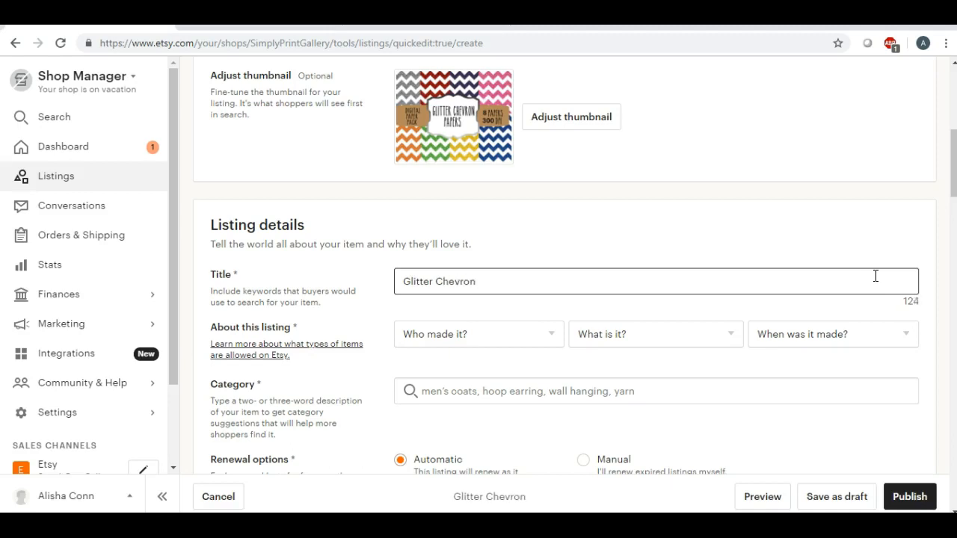
text( Paper)
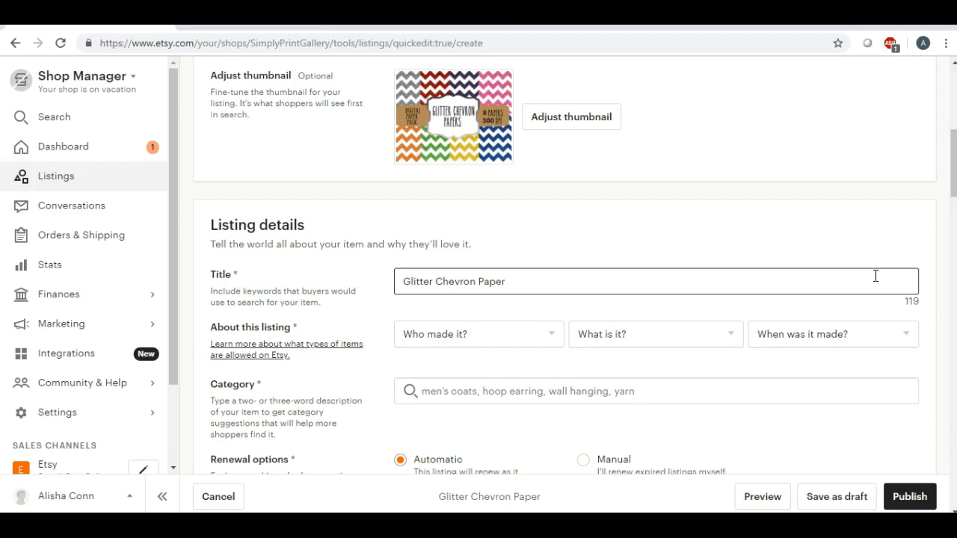
text( 1)
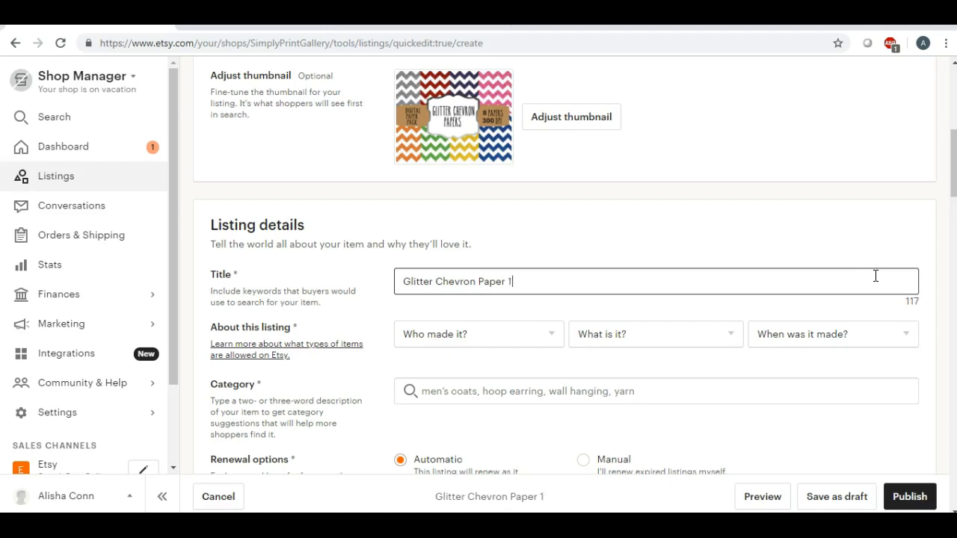
text(2 X )
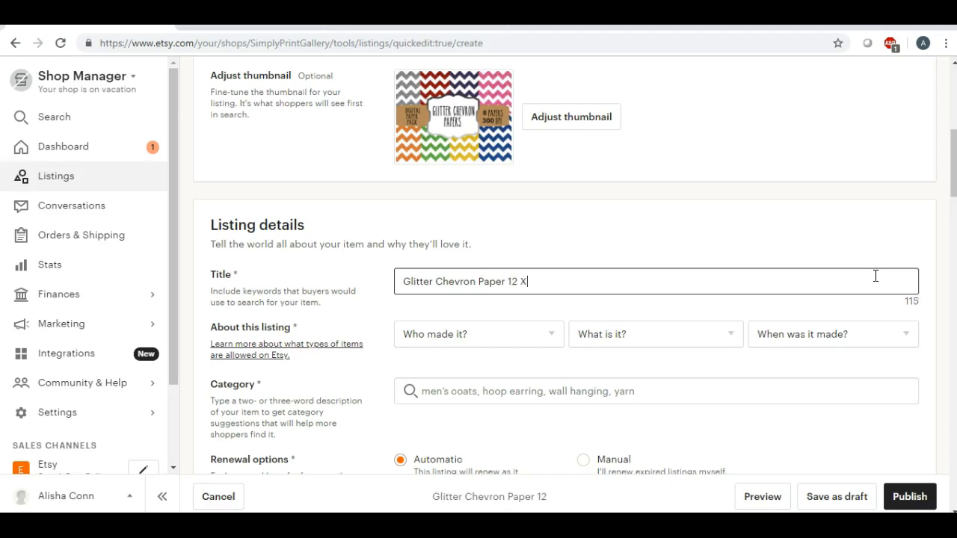
text(12)
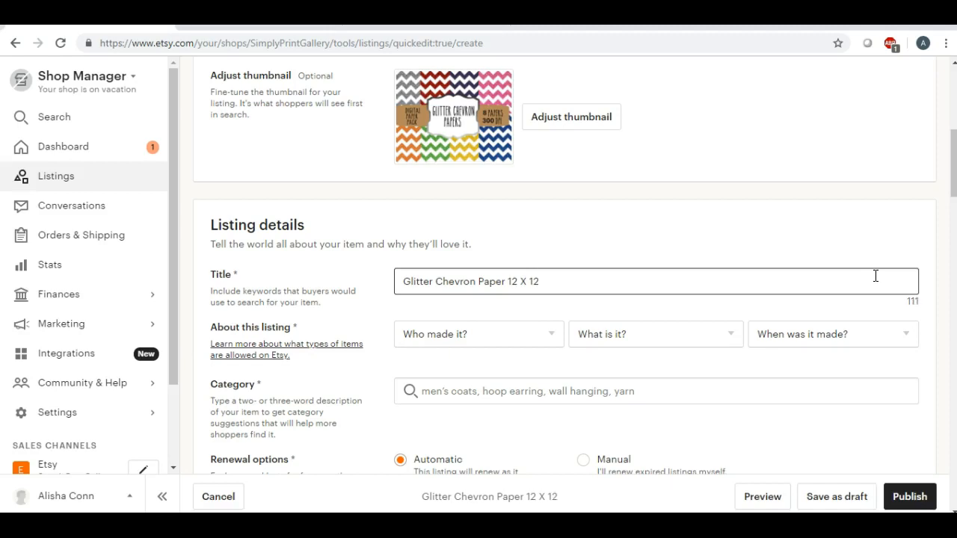
Step: Describe the item as made by "I did", a finished product, made in 2010 - 2018
click(555, 338)
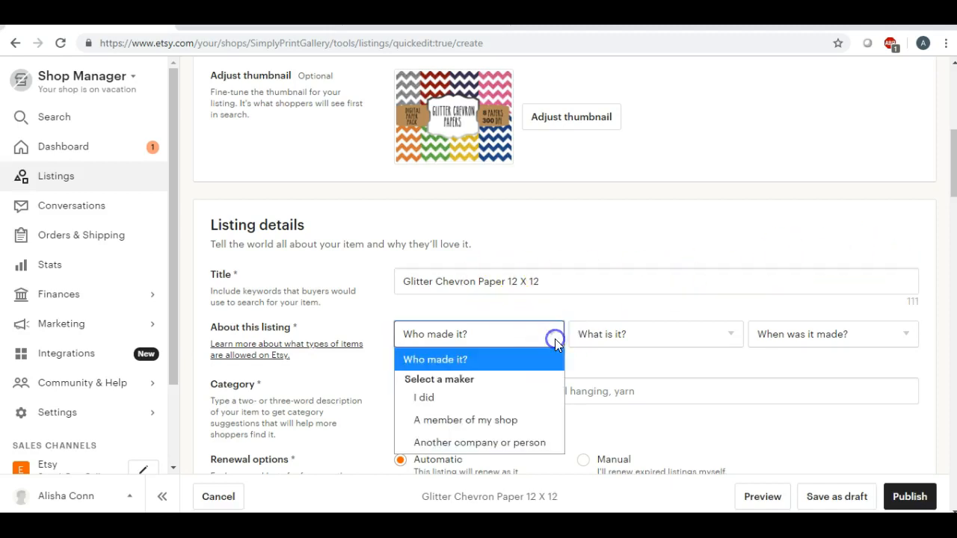
click(459, 397)
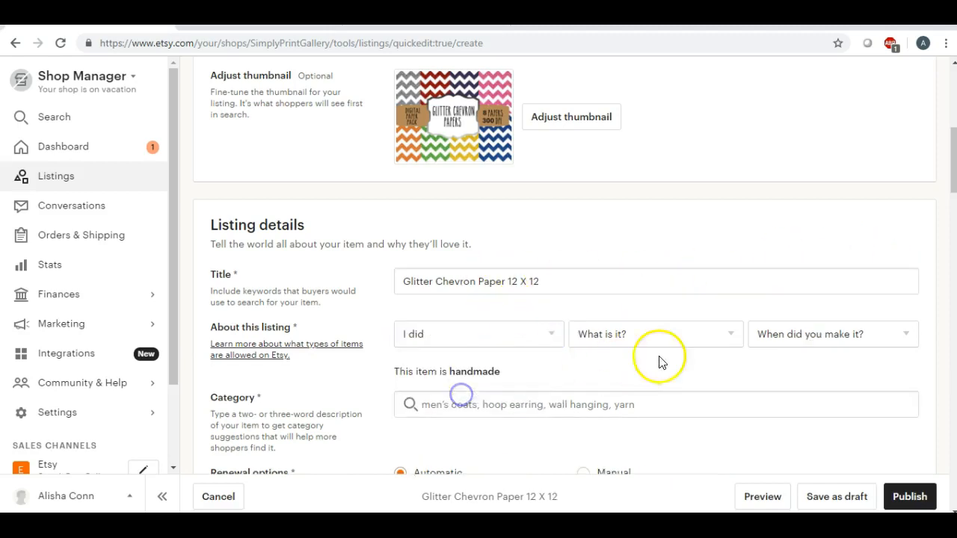
click(736, 336)
click(653, 395)
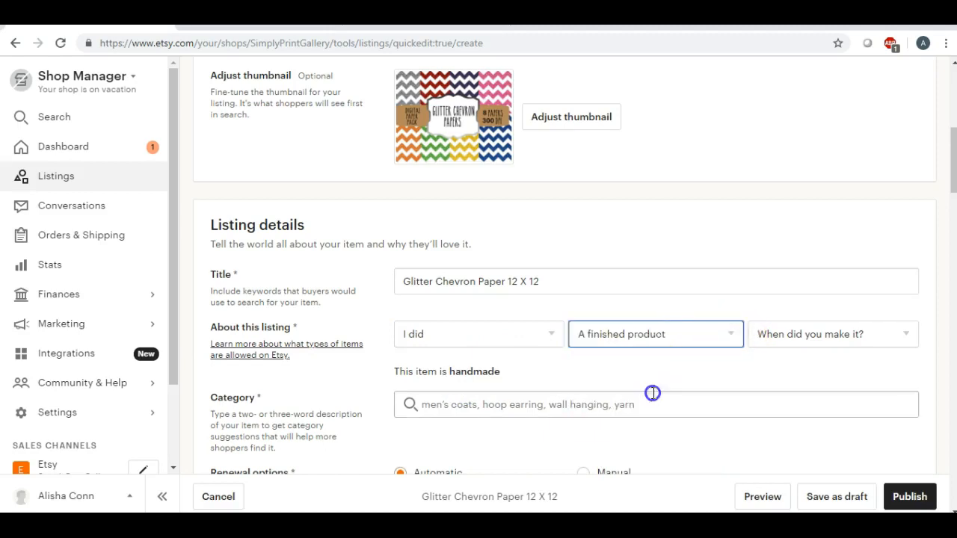
click(867, 338)
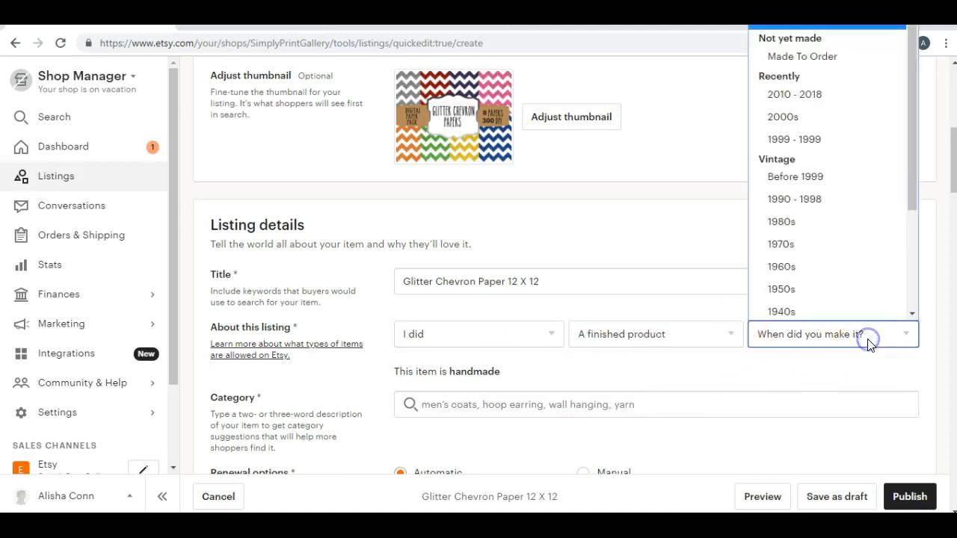
click(798, 93)
Step: Search the categories for "digital", choose Paper under Canvas & Surfaces, and select Card making & stationery as the craft type
scroll(615, 401, down, 2)
scroll(614, 401, down, 2)
click(443, 194)
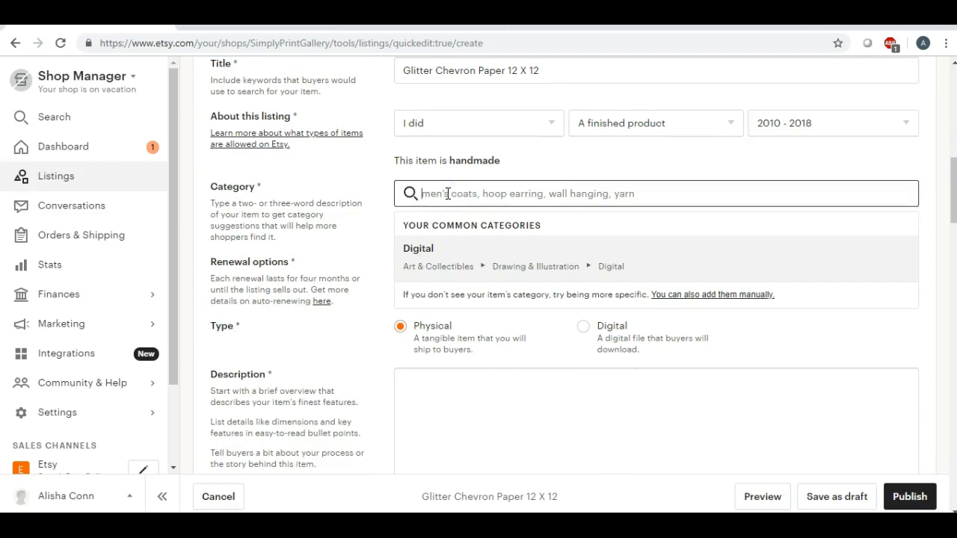
text(do)
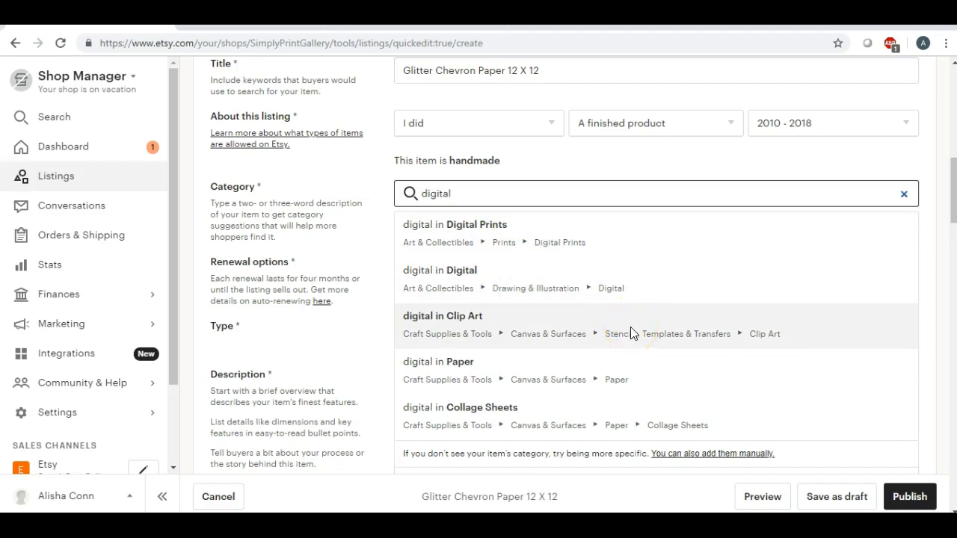
click(574, 383)
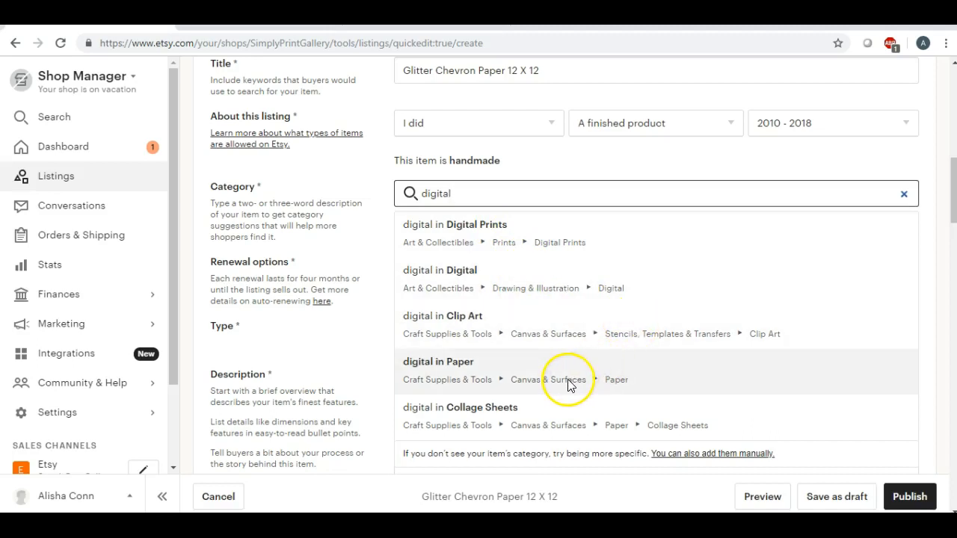
click(521, 378)
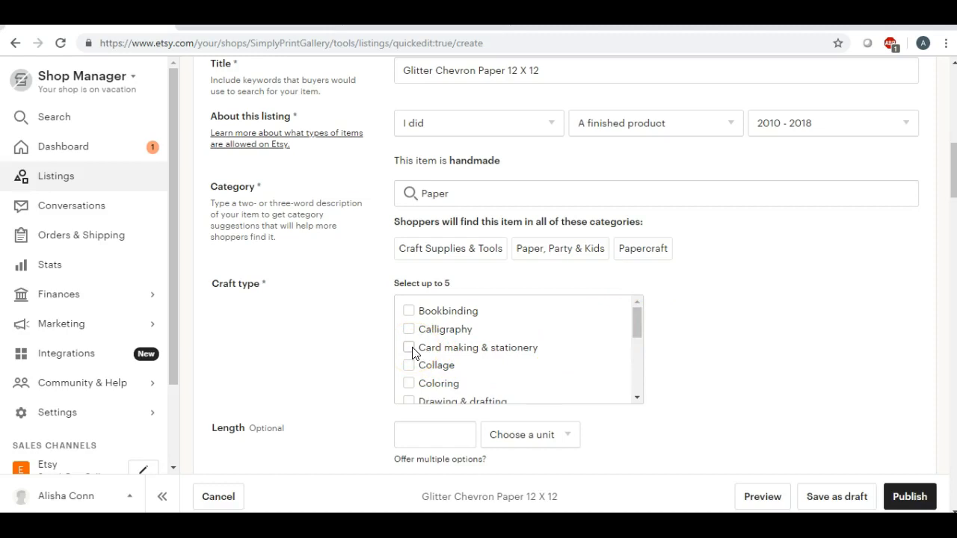
mouse_move(638, 319)
mouse_down()
mouse_move(637, 344)
mouse_move(630, 322)
mouse_up()
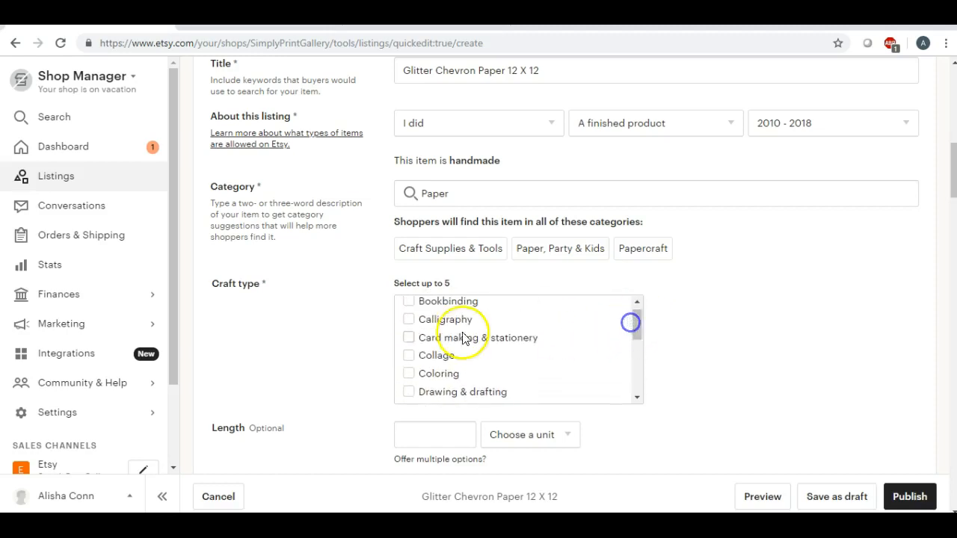
click(409, 338)
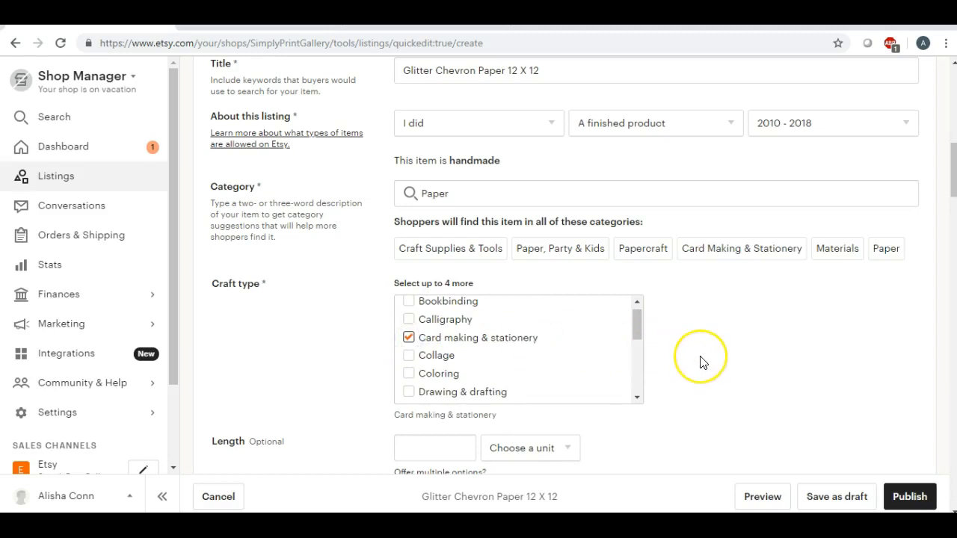
Step: Leave the optional attributes blank and set the listing type to Digital
scroll(700, 363, down, 2)
scroll(701, 363, down, 2)
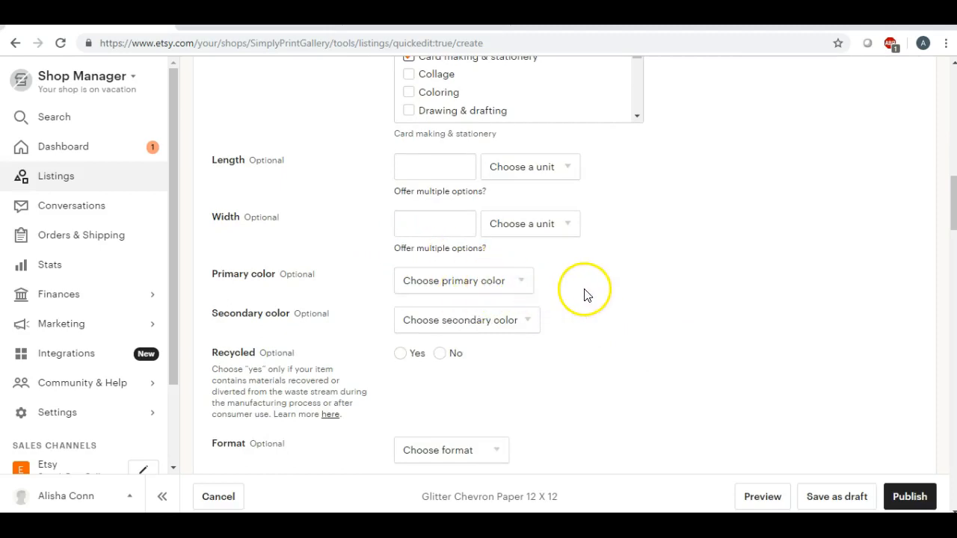
scroll(583, 293, down, 2)
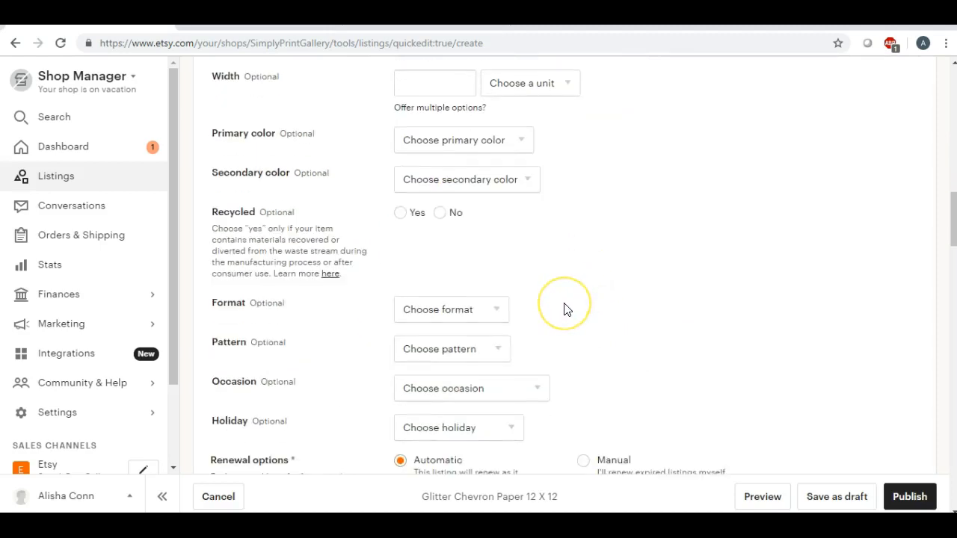
scroll(565, 309, down, 1)
scroll(565, 309, up, 1)
scroll(565, 308, down, 4)
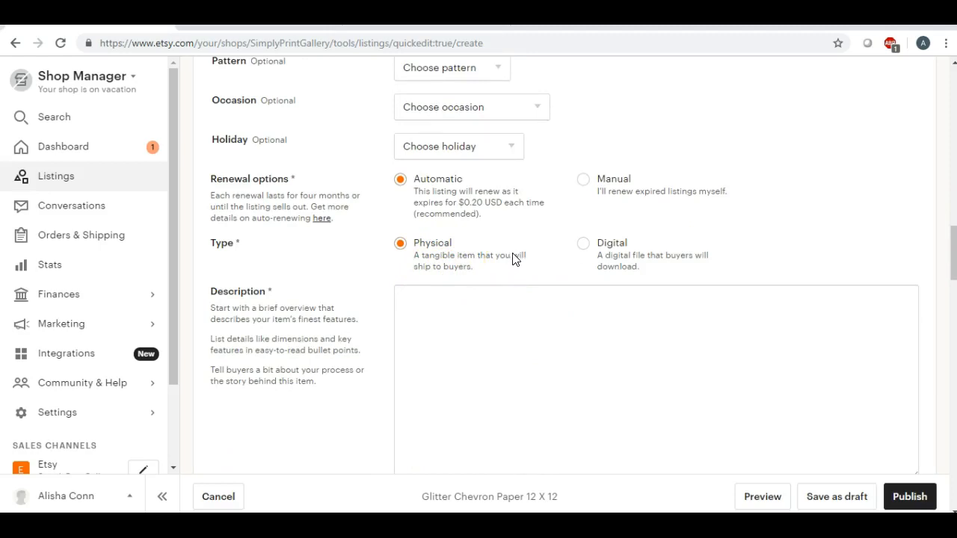
double_click(582, 243)
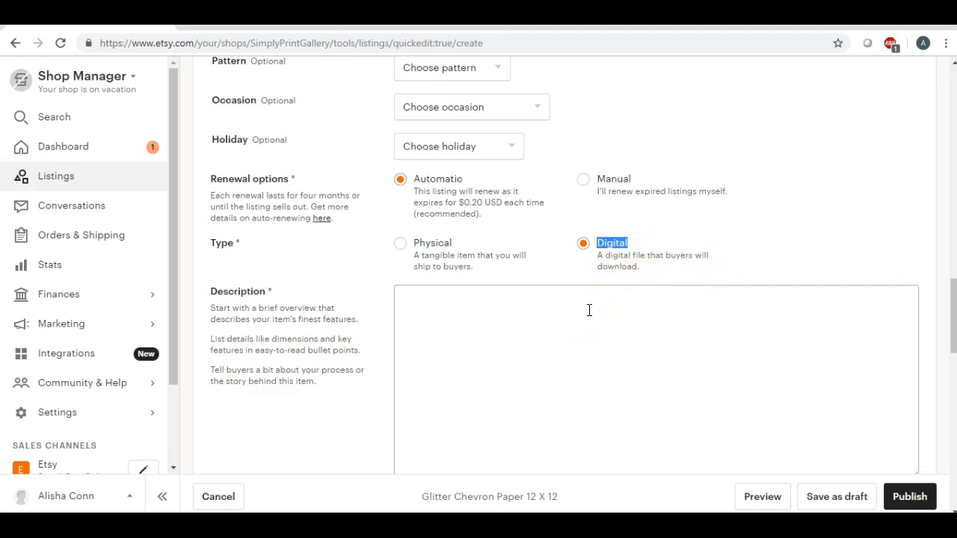
Step: Write the listing description "This is a digital product. No physical product will be shipped."
click(486, 321)
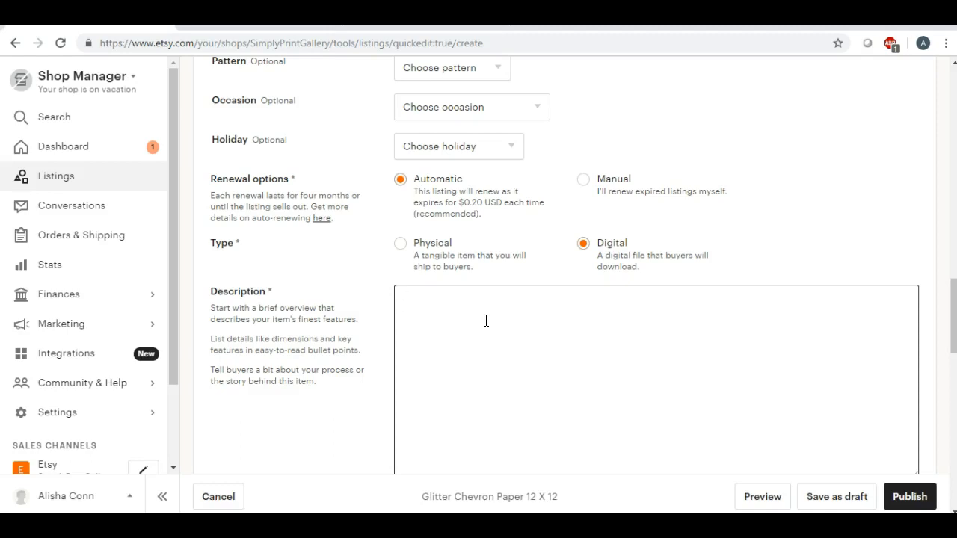
text(This is a digital product.  No p)
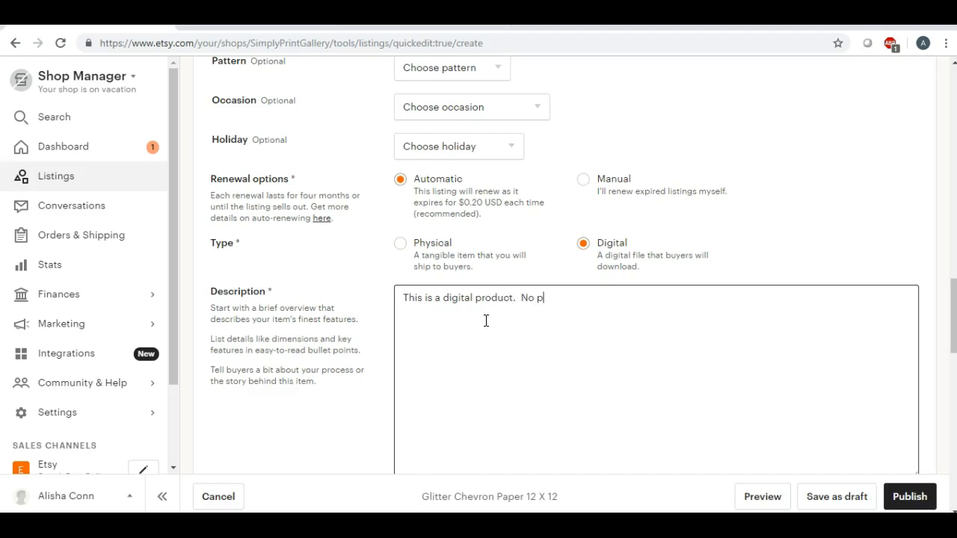
text(hysical product will)
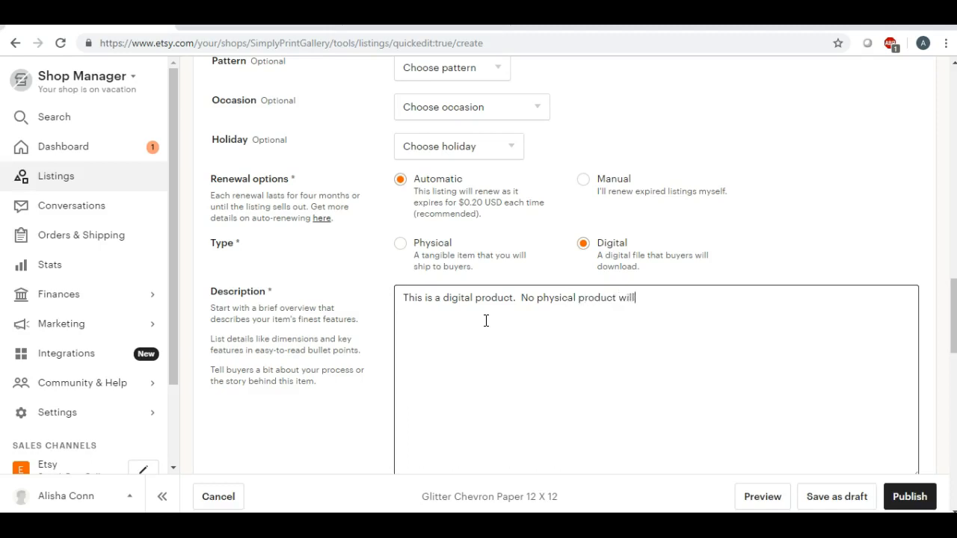
text( be shipped.)
Step: Enter "glitter paper" as the text of a tag for the listing, without adding it
scroll(455, 346, down, 4)
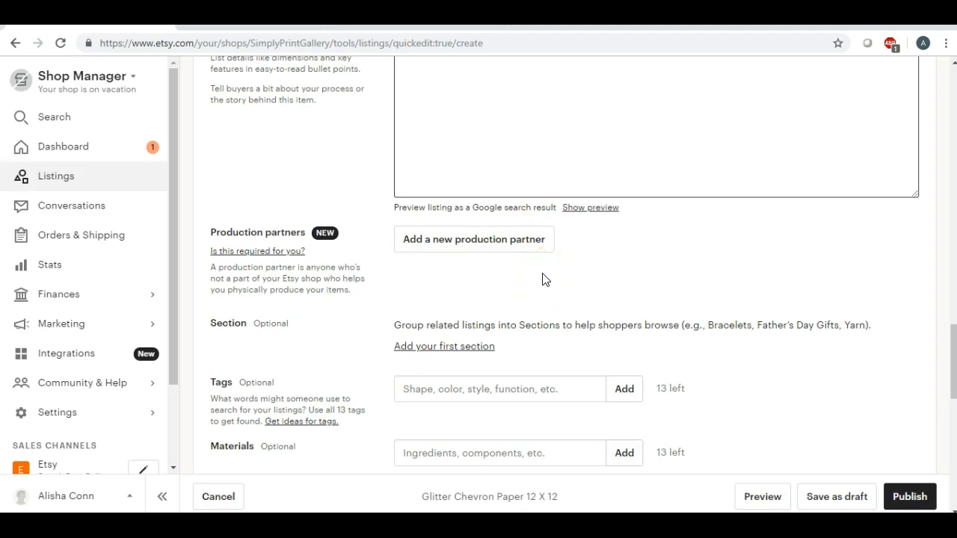
scroll(498, 290, down, 1)
click(417, 322)
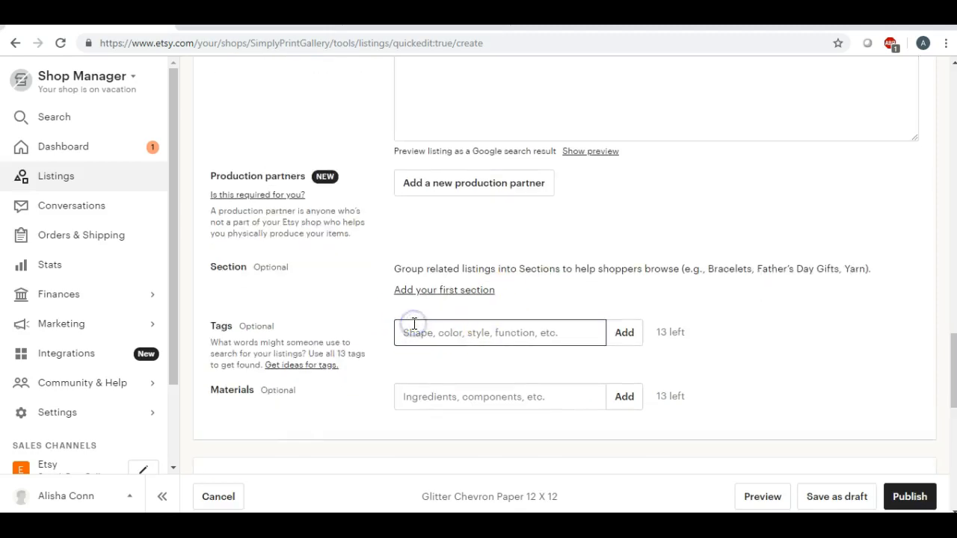
text(gl)
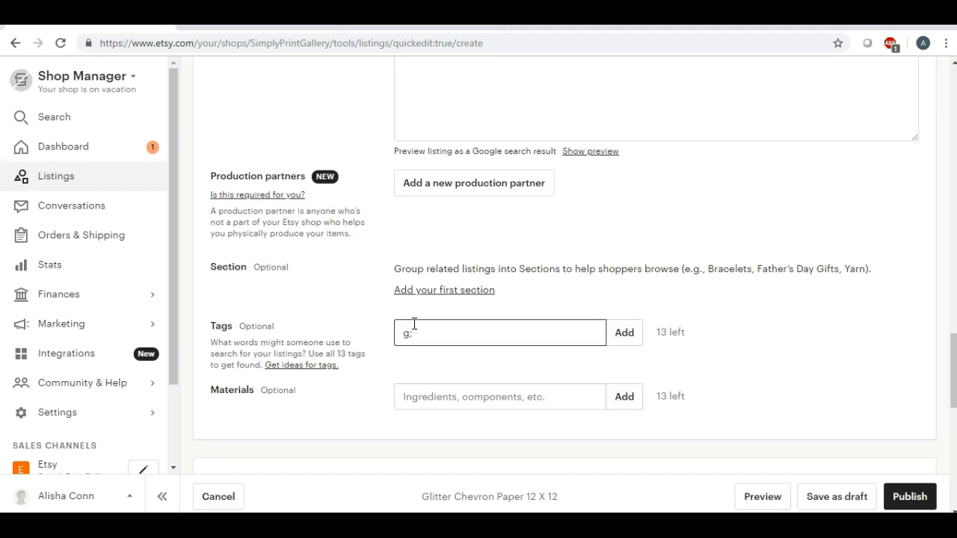
text(itter)
text(paper)
click(415, 324)
Step: Set the listing's price to $6.00 and its quantity to 999
scroll(396, 344, down, 2)
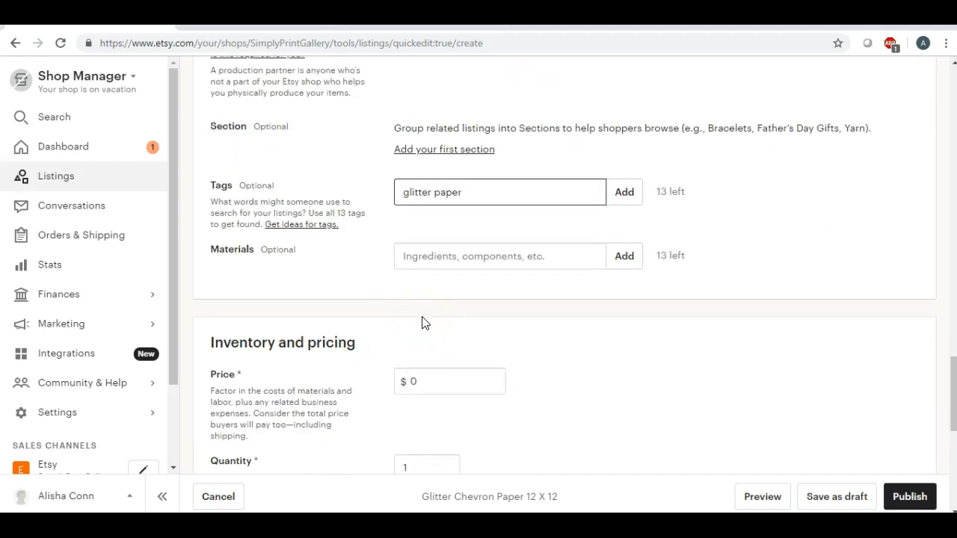
scroll(553, 295, down, 2)
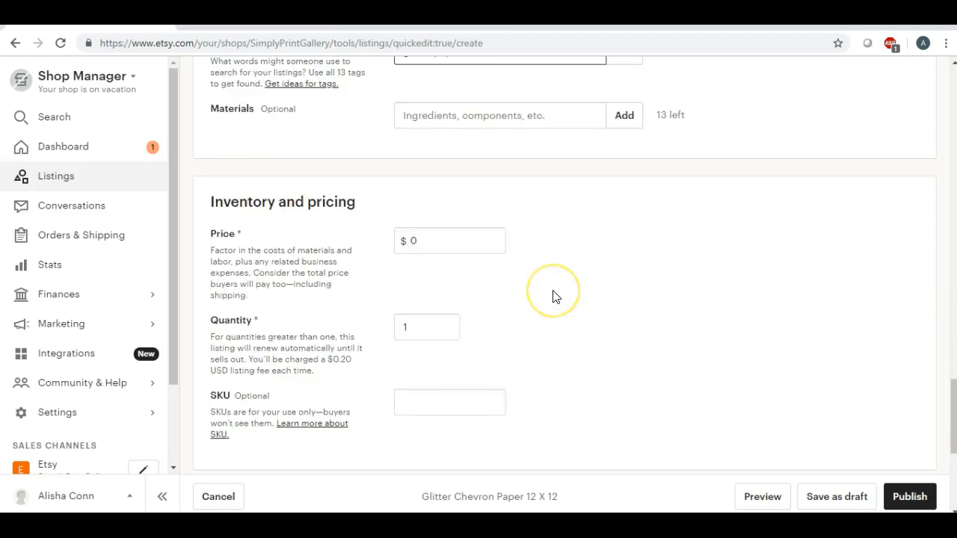
scroll(551, 295, down, 1)
double_click(428, 167)
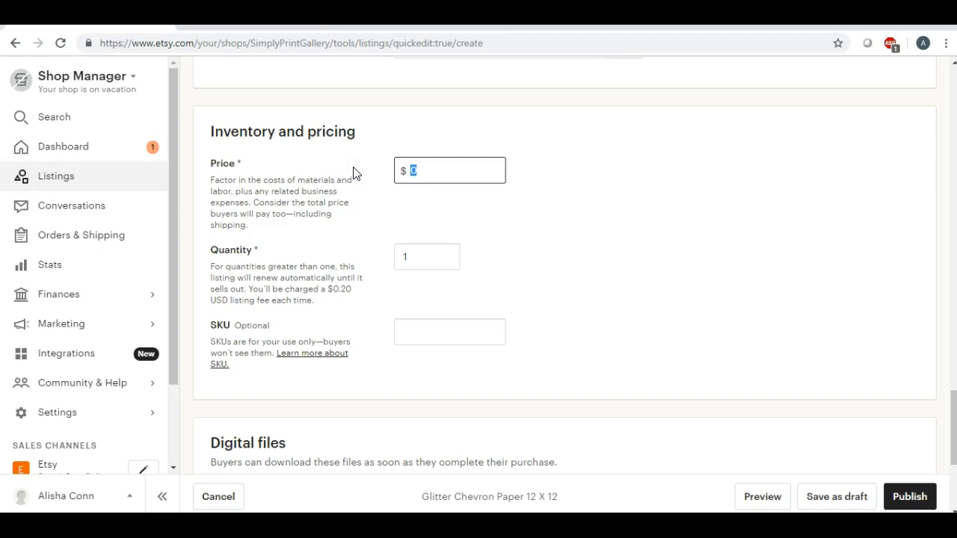
text(6)
double_click(406, 256)
text(999)
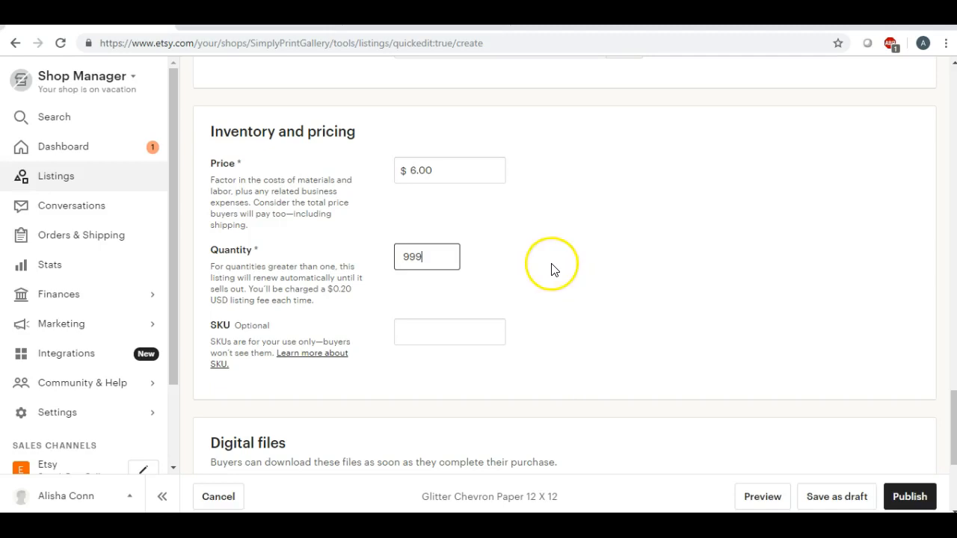
Step: Try to upload all eight chevron images from the Desktop's chevron paper folder as the listing's digital files
scroll(549, 271, down, 3)
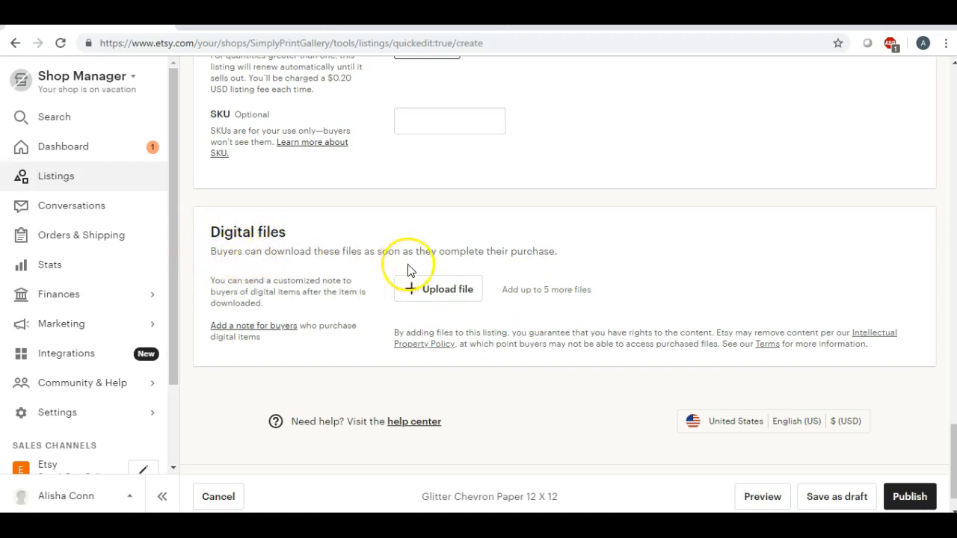
click(411, 292)
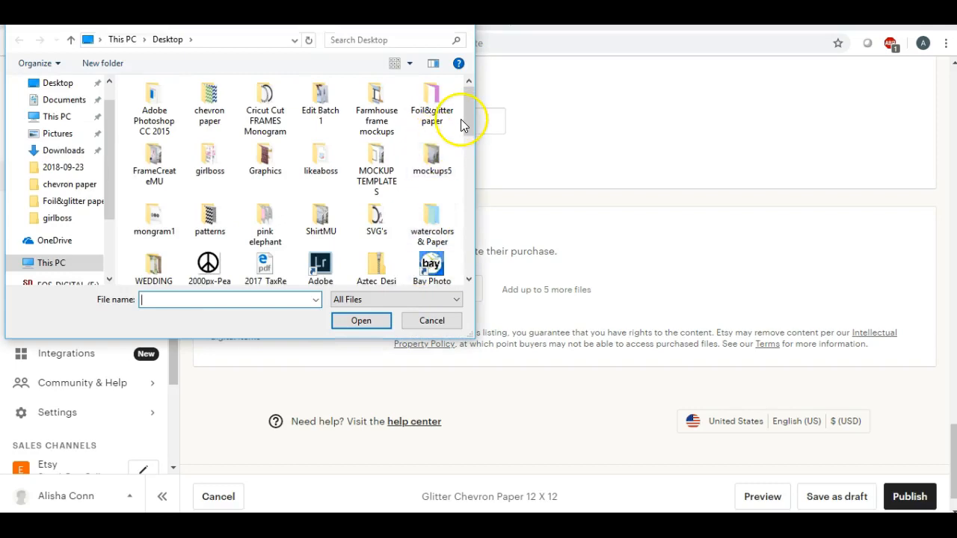
double_click(214, 106)
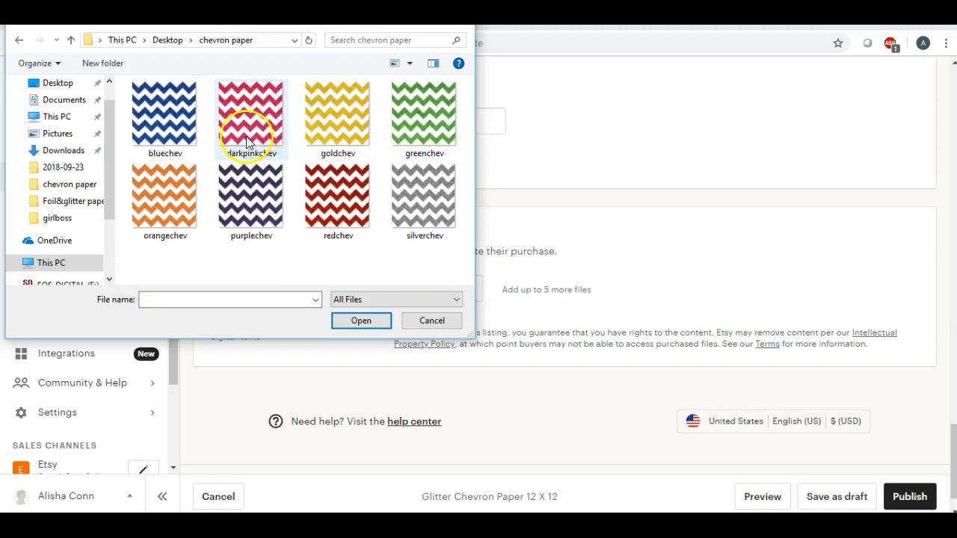
click(178, 121)
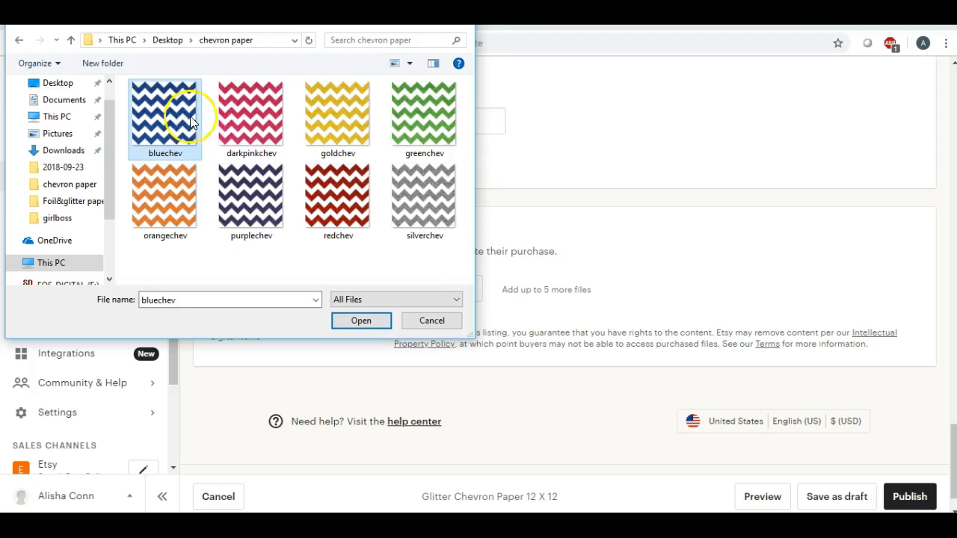
ctrl+click(250, 108)
ctrl+click(318, 112)
ctrl+click(401, 112)
ctrl+click(173, 192)
ctrl+click(252, 192)
ctrl+click(329, 190)
ctrl+click(409, 188)
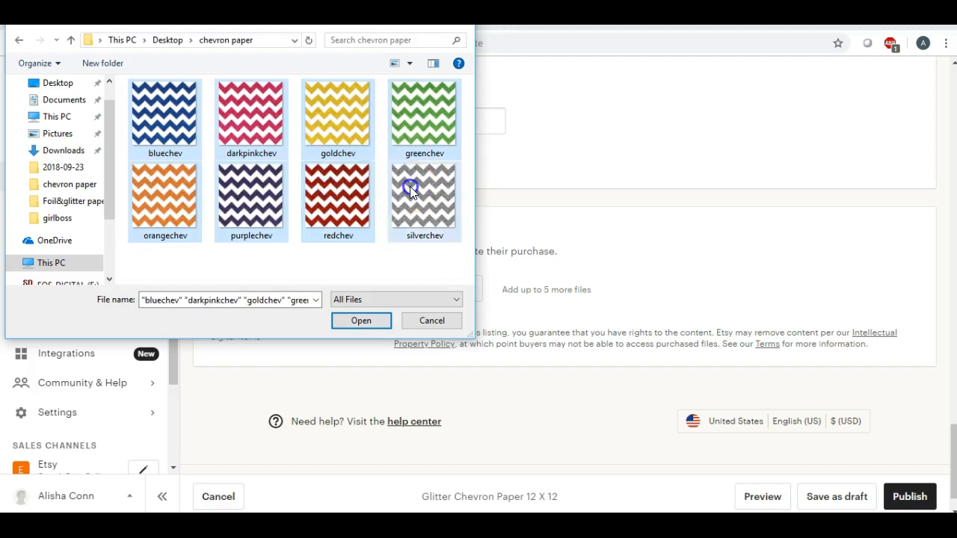
click(360, 320)
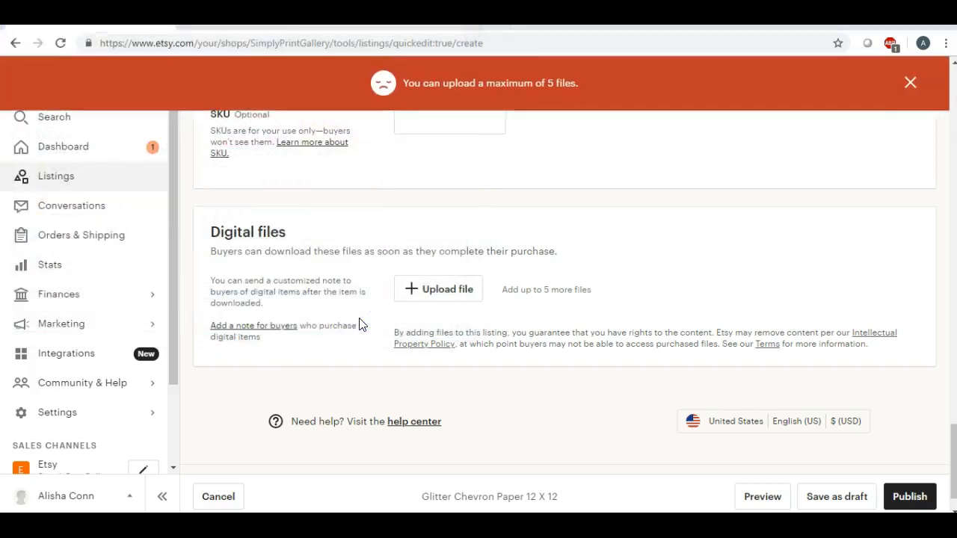
click(909, 80)
Step: Upload bluechev, darkpinkchev, goldchev, greenchev and orangechev from the chevron paper folder as the listing's digital files
click(411, 292)
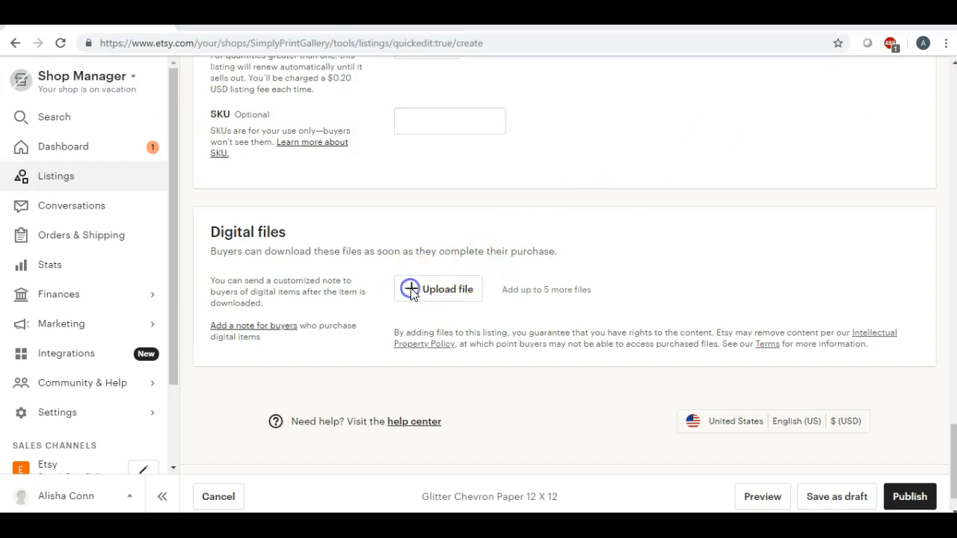
click(162, 112)
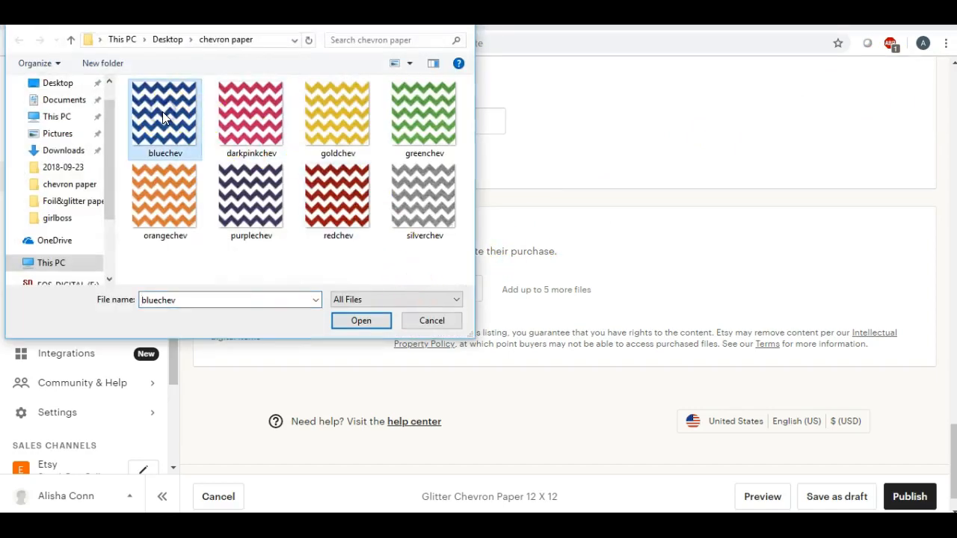
click(243, 113)
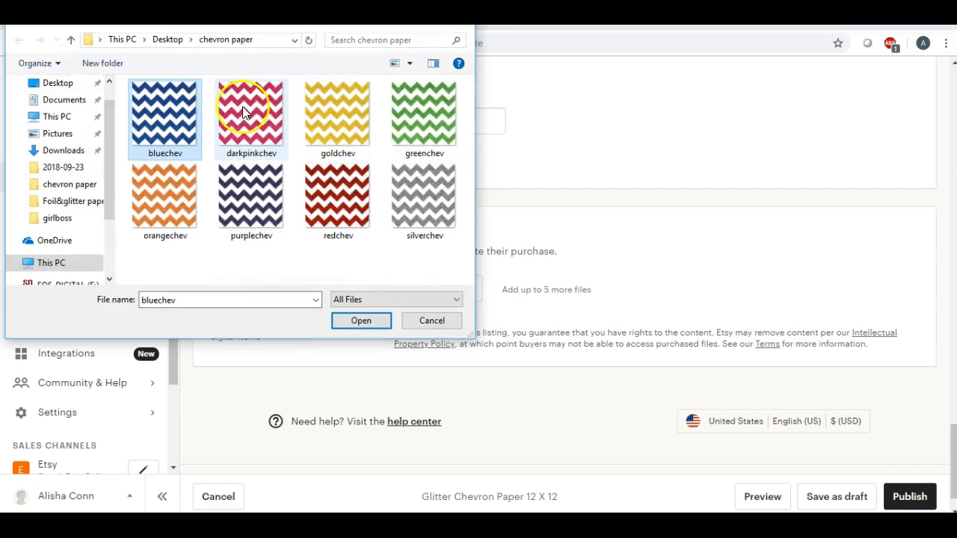
ctrl+click(338, 113)
ctrl+click(422, 104)
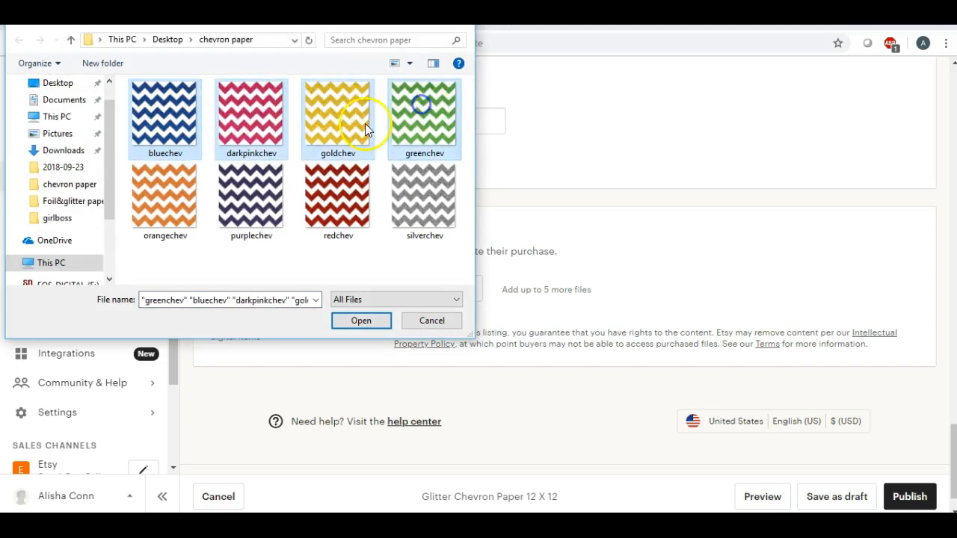
ctrl+click(183, 198)
click(355, 319)
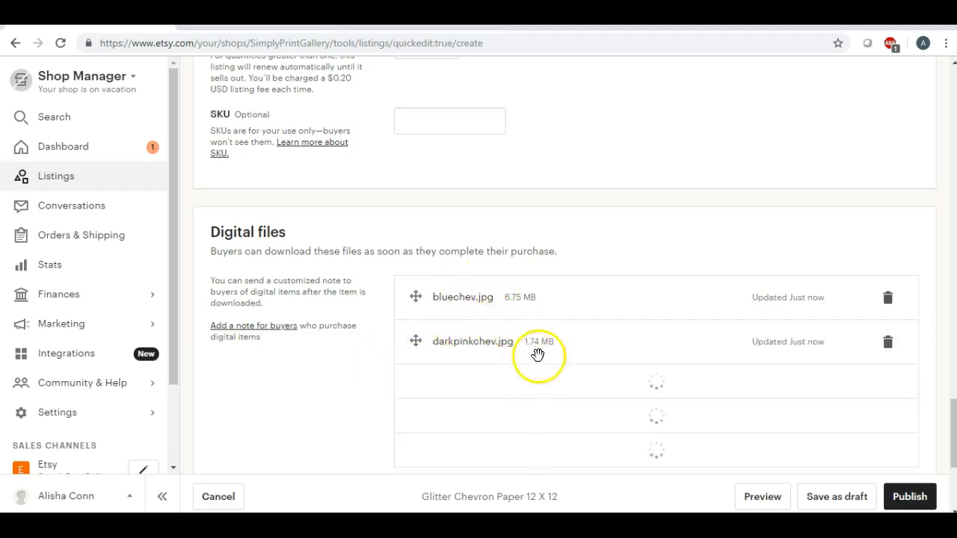
scroll(526, 333, down, 2)
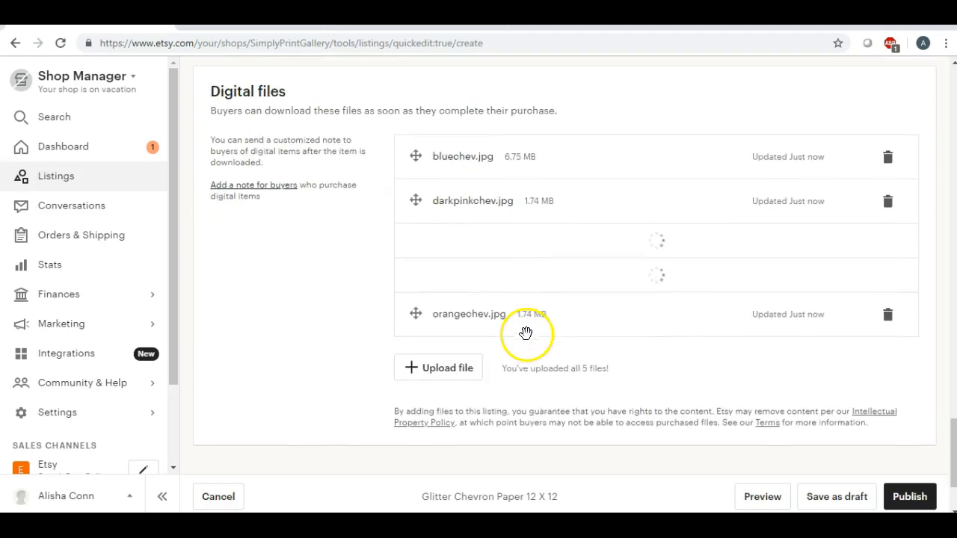
scroll(526, 333, down, 2)
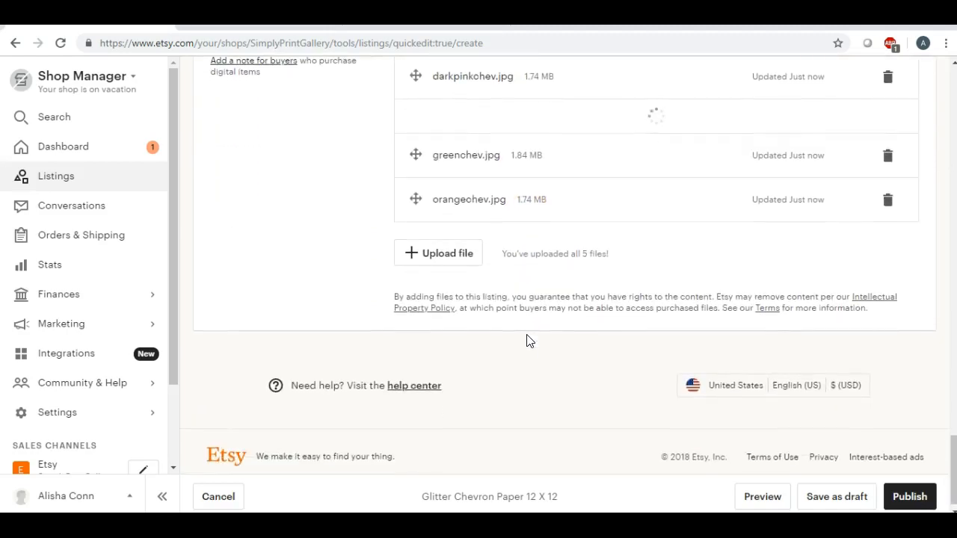
scroll(528, 341, up, 5)
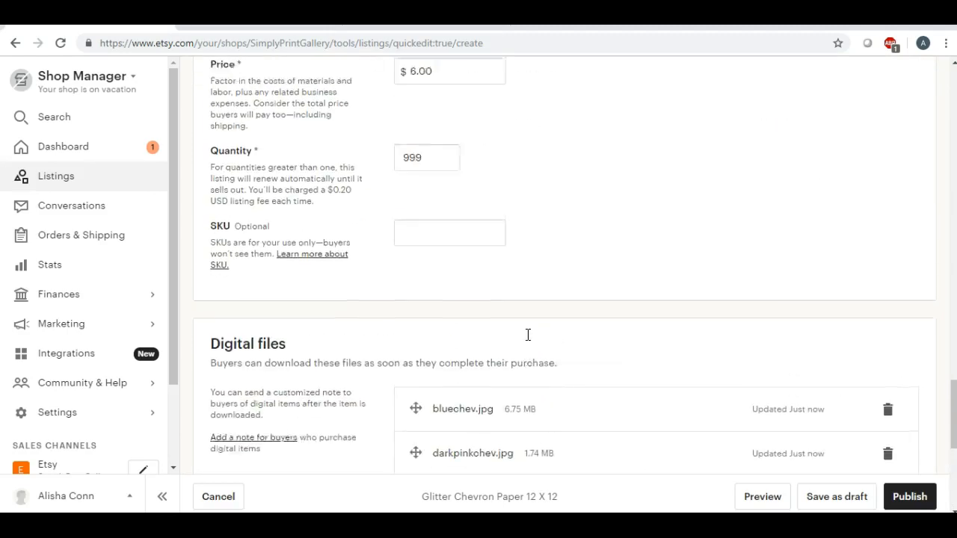
scroll(528, 337, up, 1)
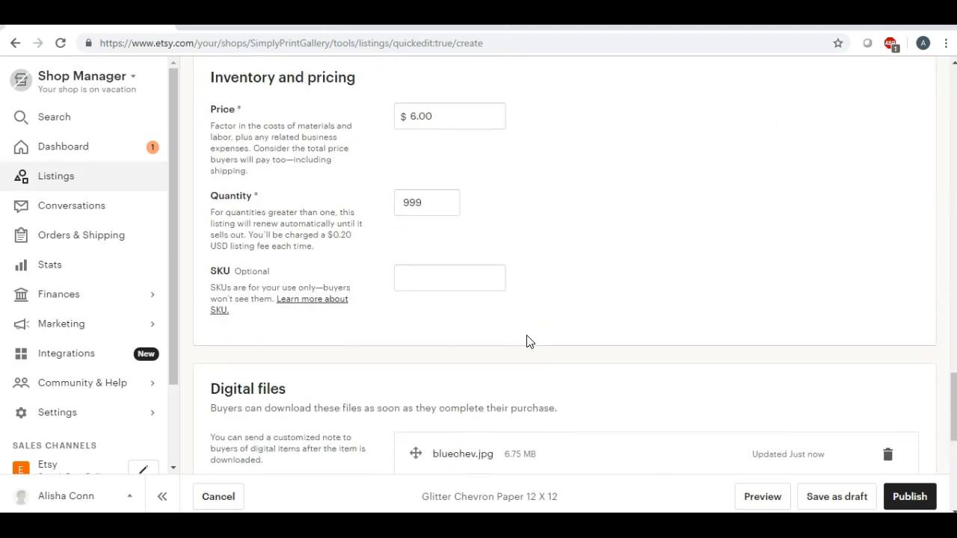